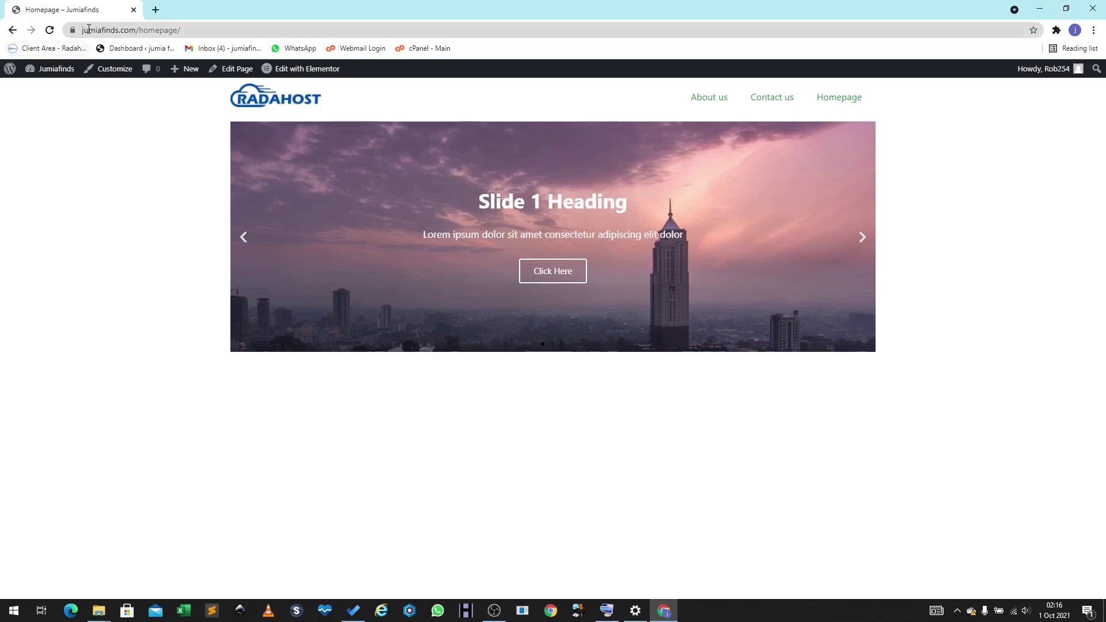
Step: Remove 'homepage/' from the address to load jumiafinds.com, then open the Customizer
{"action": "left_click", "coordinate": [139, 30]}
{"action": "left_click_drag", "start_coordinate": [172, 30], "coordinate": [267, 30]}
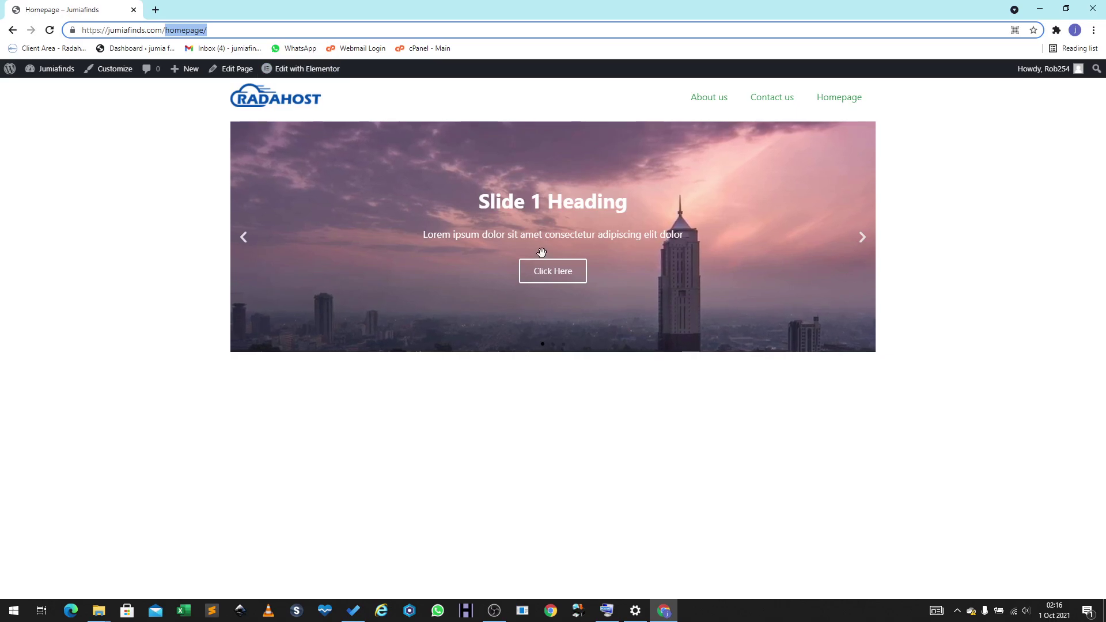
{"action": "key", "text": "BackSpace"}
{"action": "key", "text": "Return"}
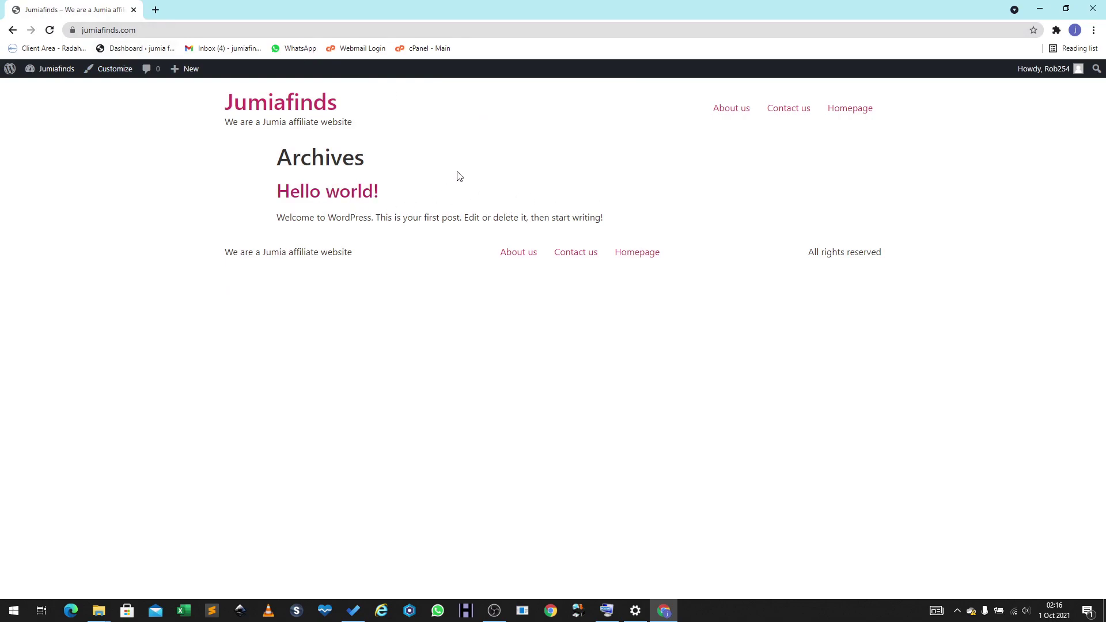
{"action": "left_click", "coordinate": [115, 69]}
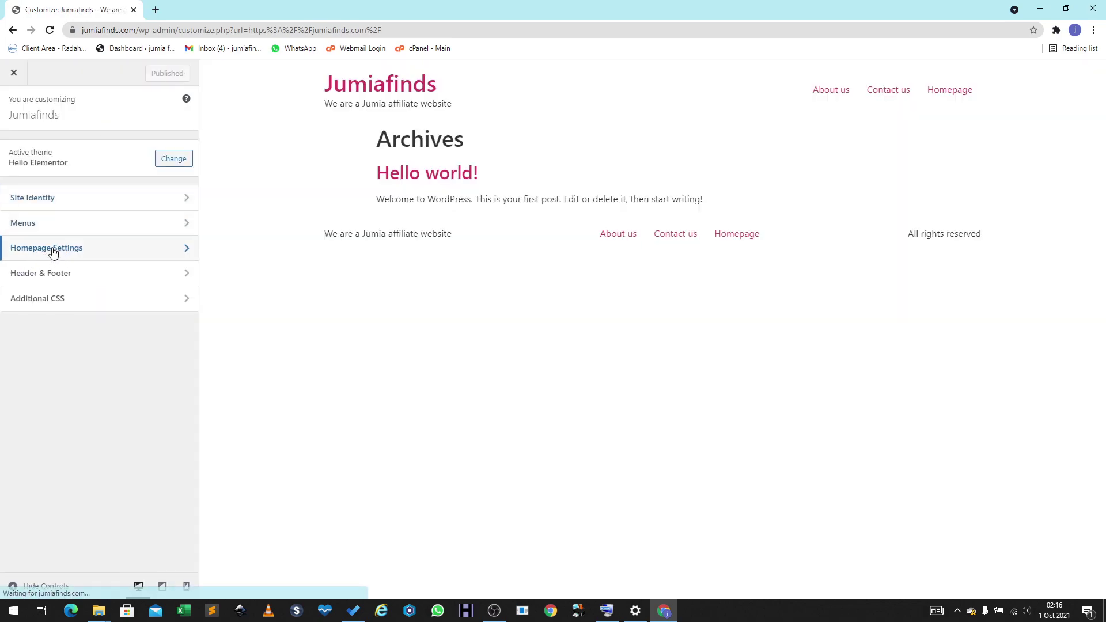
Step: Set the front page to the static page Homepage, leave the posts page unset, and publish
{"action": "left_click", "coordinate": [50, 248]}
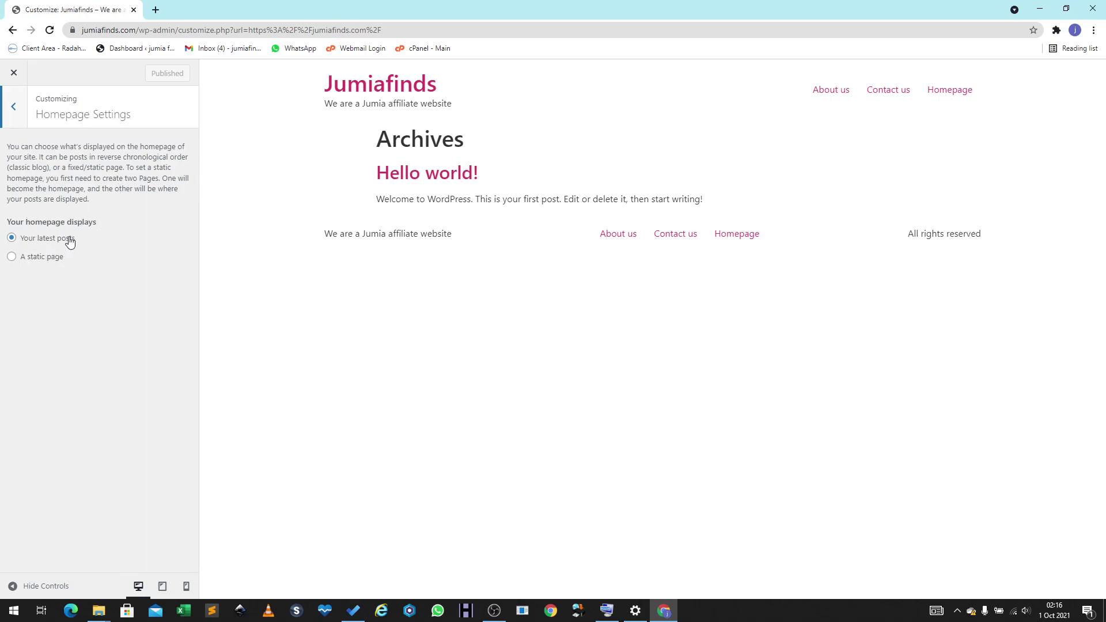
{"action": "left_click", "coordinate": [11, 257]}
{"action": "left_click", "coordinate": [49, 304]}
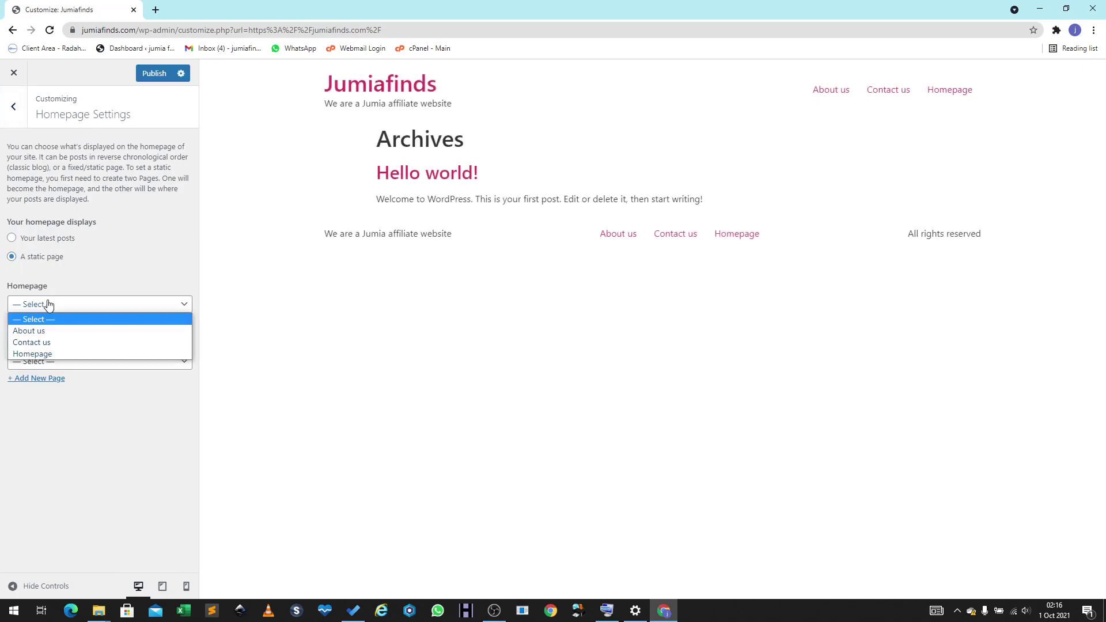
{"action": "left_click", "coordinate": [39, 356]}
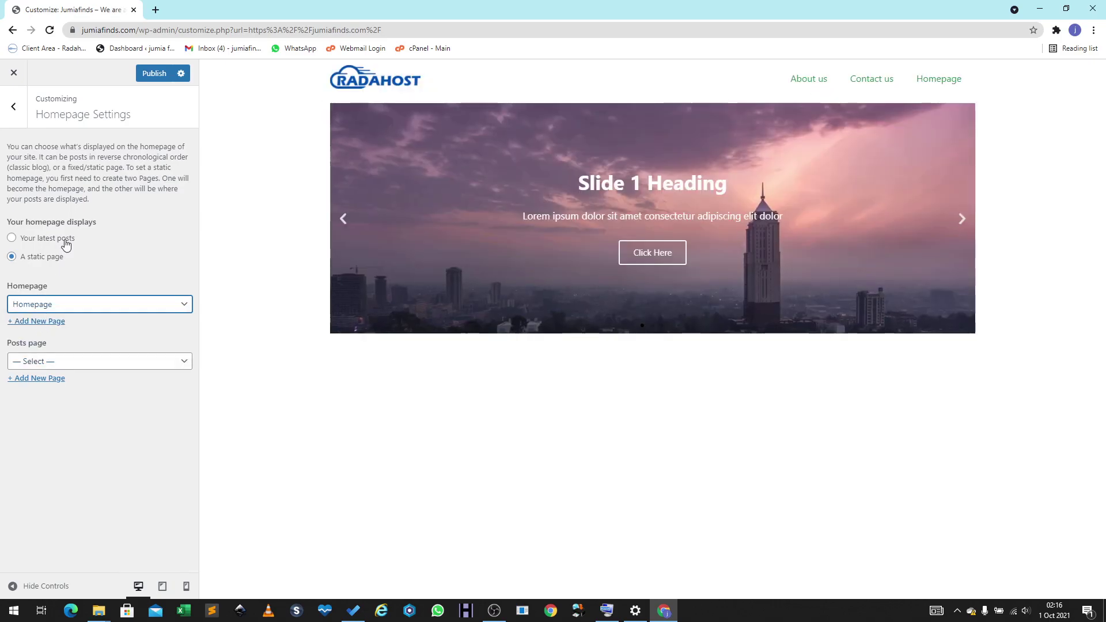
{"action": "left_click", "coordinate": [33, 359]}
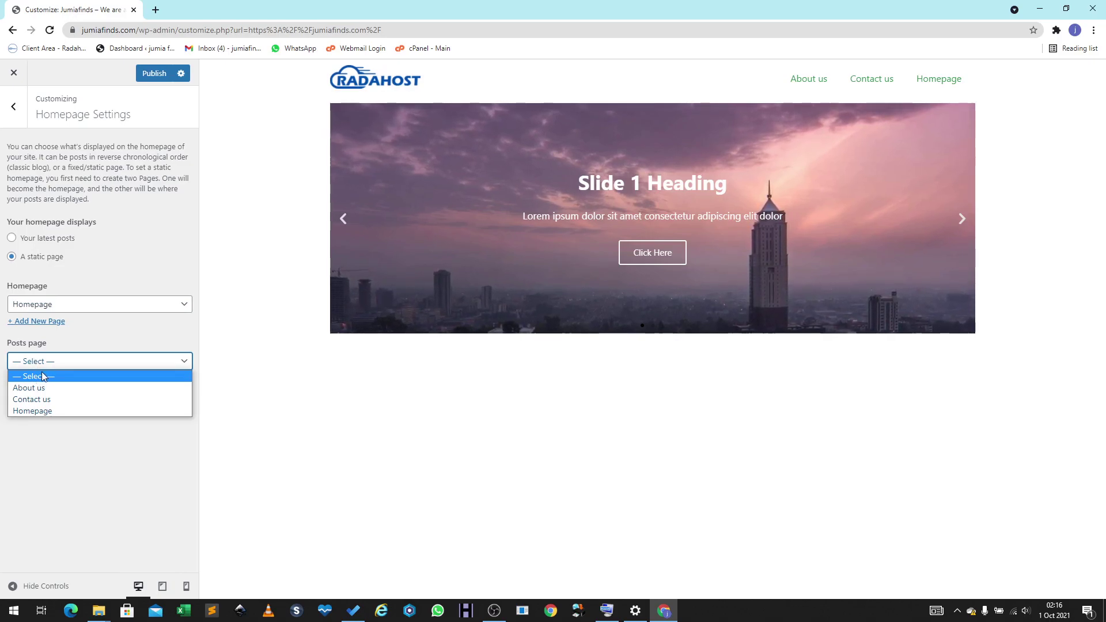
{"action": "left_click", "coordinate": [36, 361]}
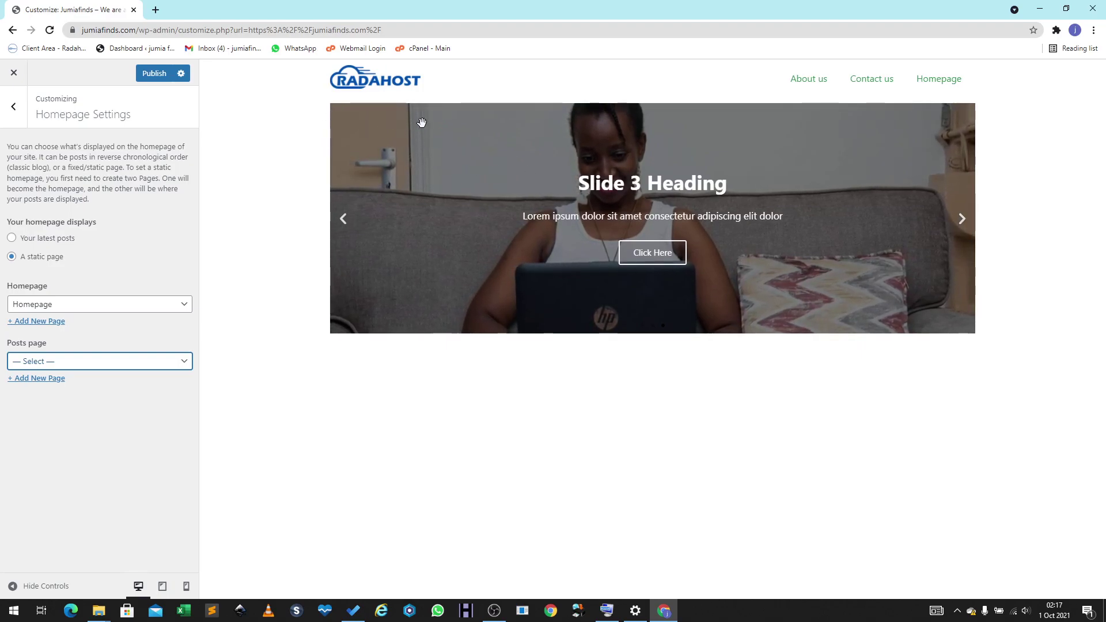
{"action": "left_click", "coordinate": [154, 74]}
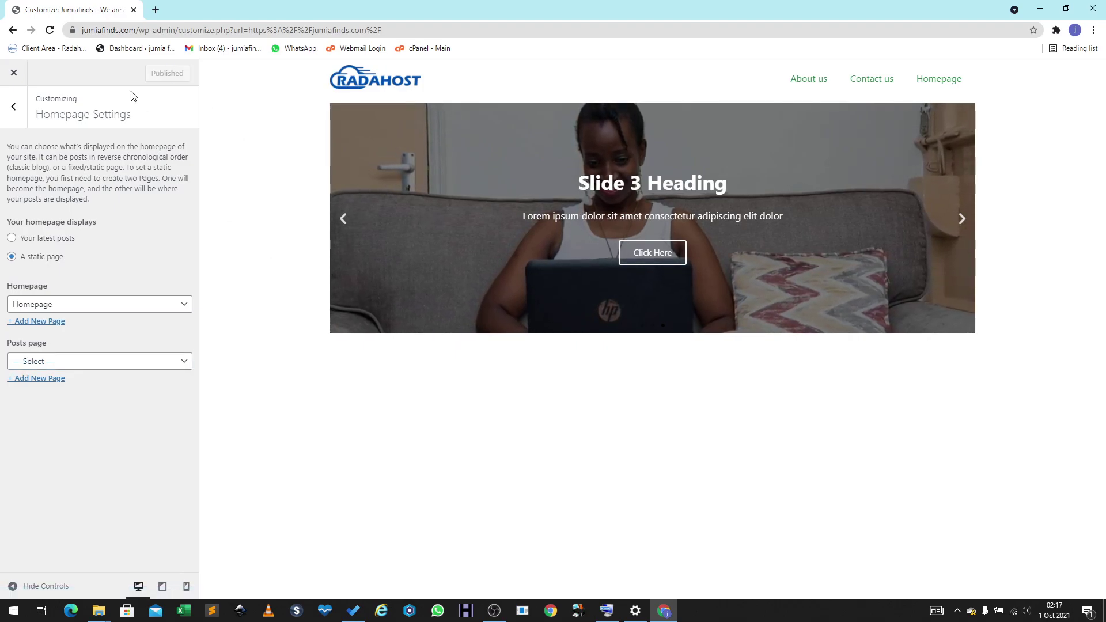
{"action": "left_click", "coordinate": [147, 30]}
{"action": "left_click_drag", "start_coordinate": [147, 30], "coordinate": [982, 25]}
Step: Trim the address back to jumiafinds.com/ and load it, now showing the slider homepage
{"action": "key", "text": "BackSpace"}
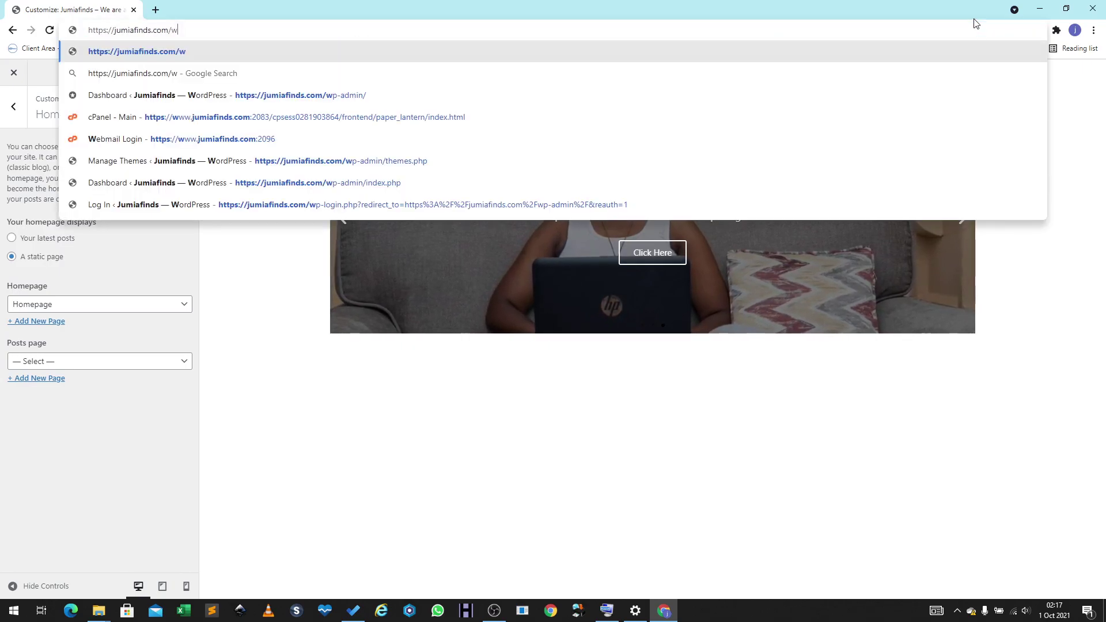
{"action": "key", "text": "BackSpace"}
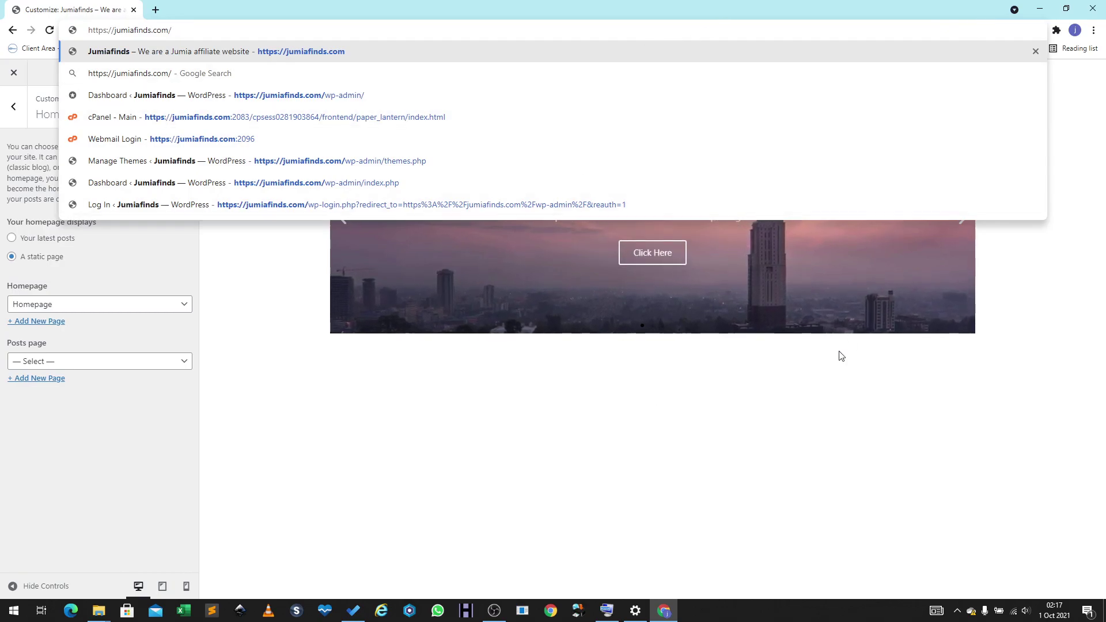
{"action": "key", "text": "Return"}
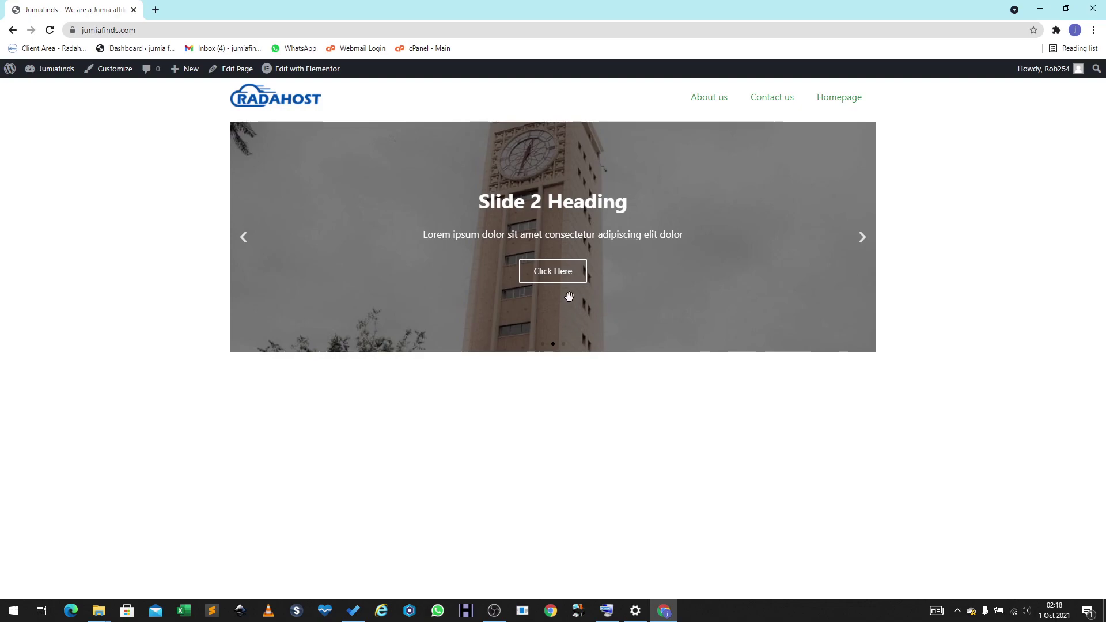
{"action": "mouse_move", "coordinate": [296, 69]}
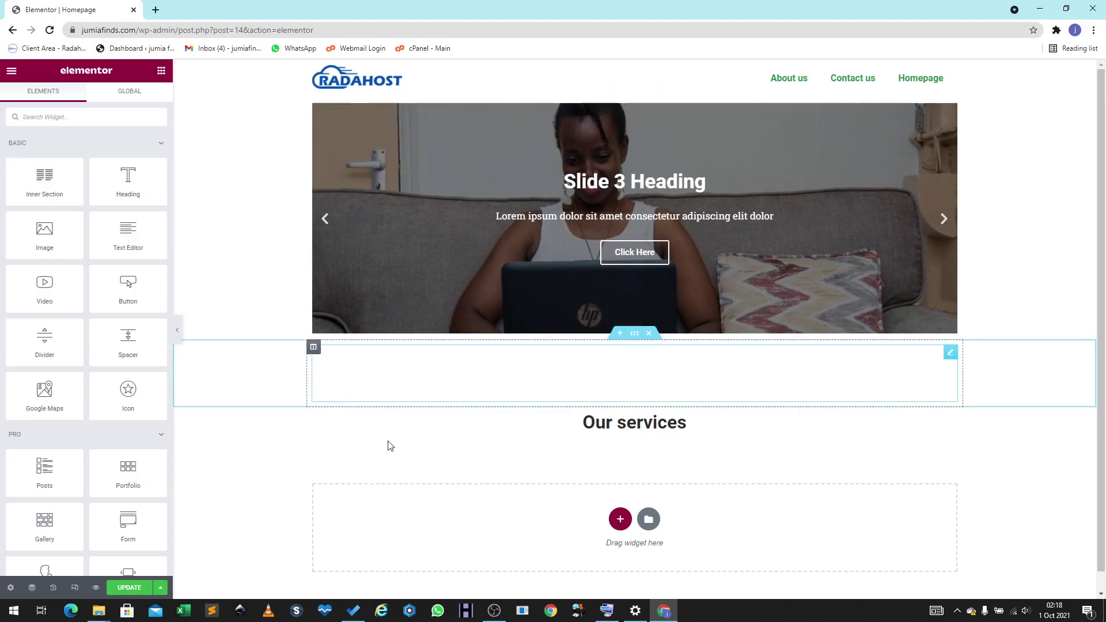
Step: Select the spacer and bring up the structure picker for a new section below Our services
{"action": "left_click", "coordinate": [602, 374]}
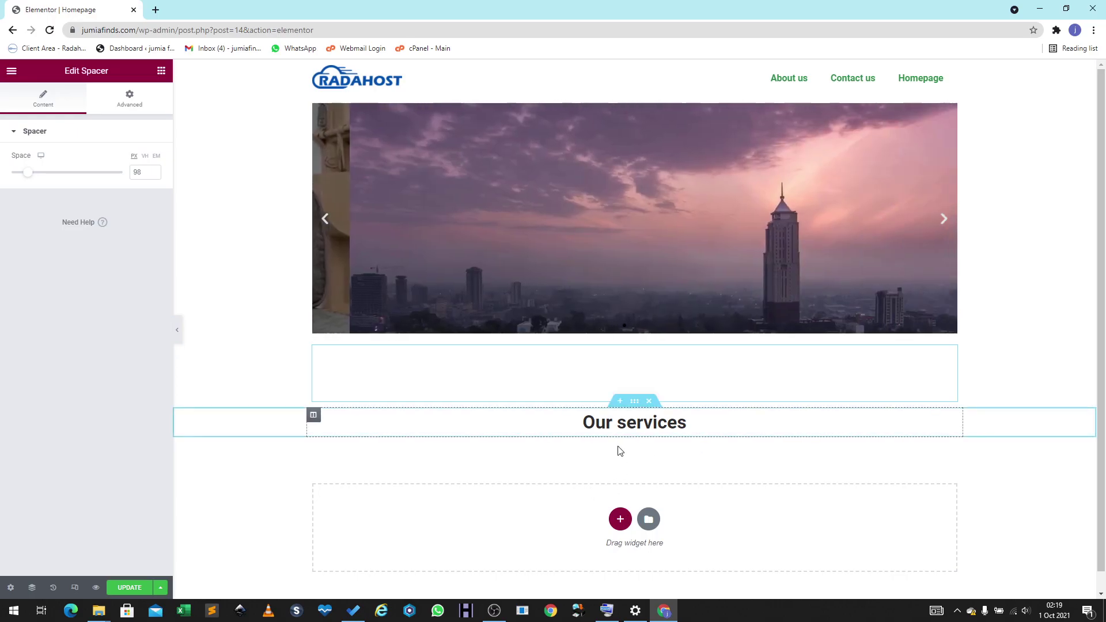
{"action": "left_click", "coordinate": [621, 522]}
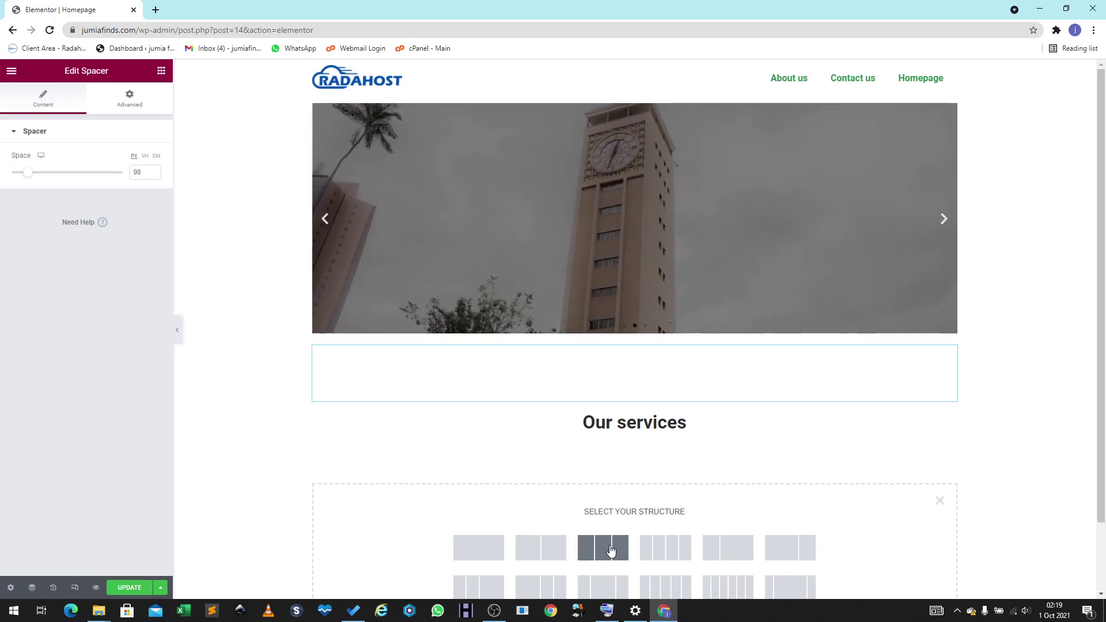
Step: Add a three-column section and scroll the widgets panel down to Flip Box
{"action": "left_click", "coordinate": [612, 551]}
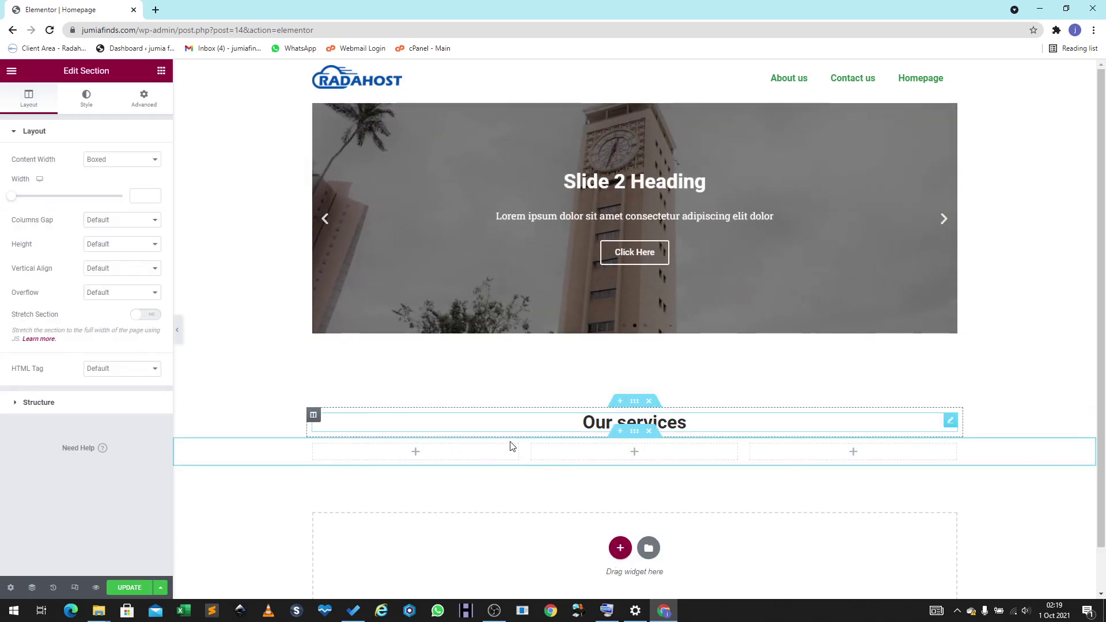
{"action": "left_click", "coordinate": [415, 453]}
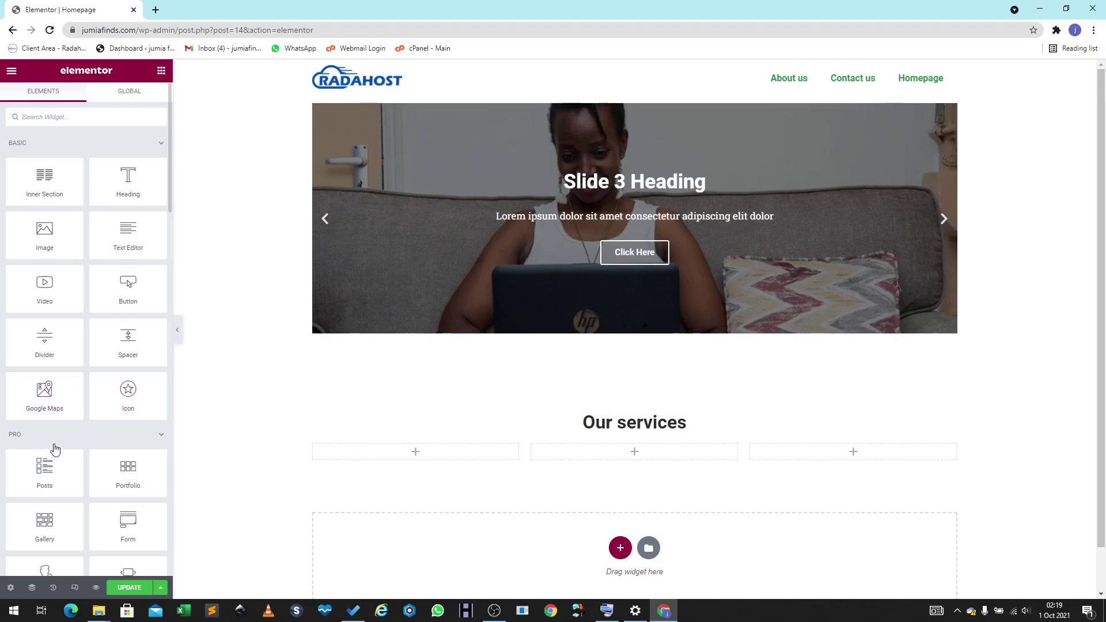
{"action": "scroll", "coordinate": [21, 299], "scroll_direction": "down", "scroll_amount": 2}
{"action": "scroll", "coordinate": [105, 295], "scroll_direction": "down", "scroll_amount": 2}
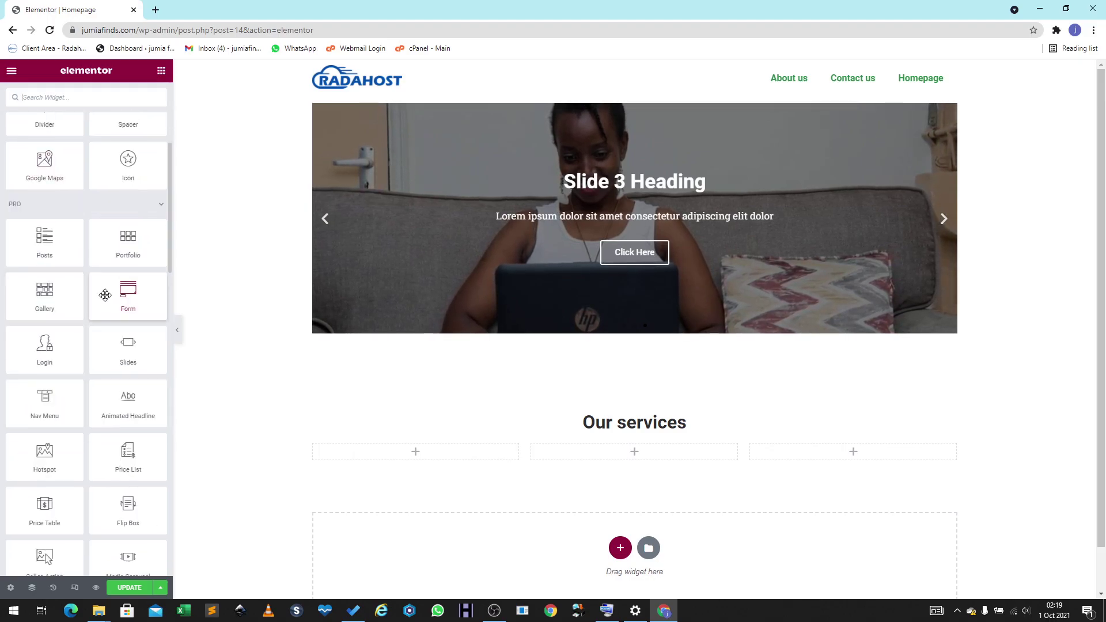
{"action": "scroll", "coordinate": [105, 295], "scroll_direction": "down", "scroll_amount": 4}
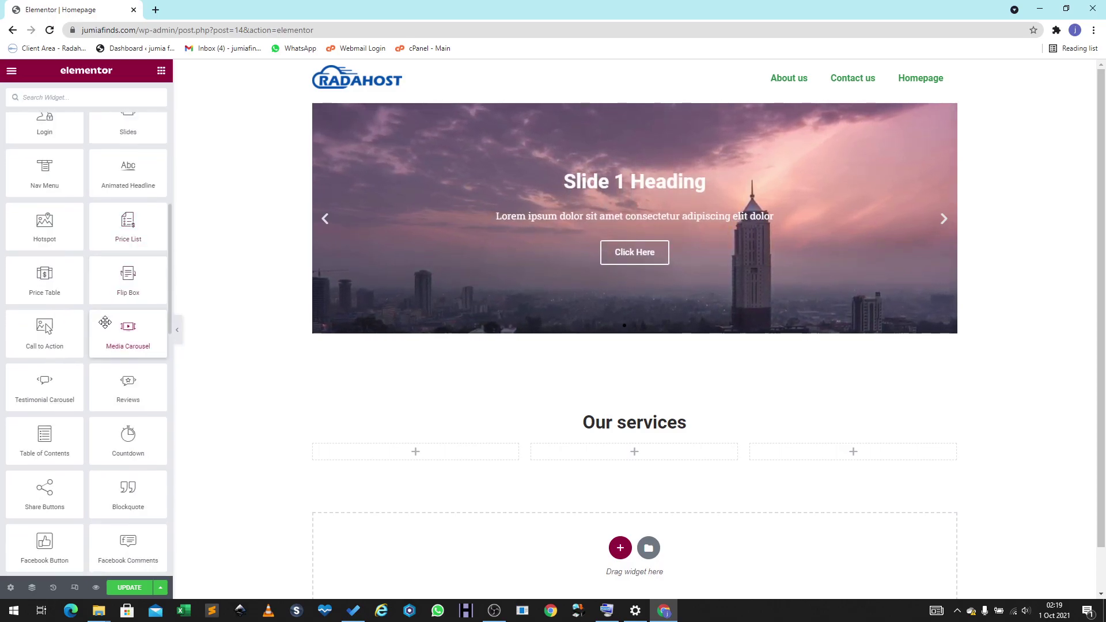
{"action": "scroll", "coordinate": [85, 324], "scroll_direction": "down", "scroll_amount": 2}
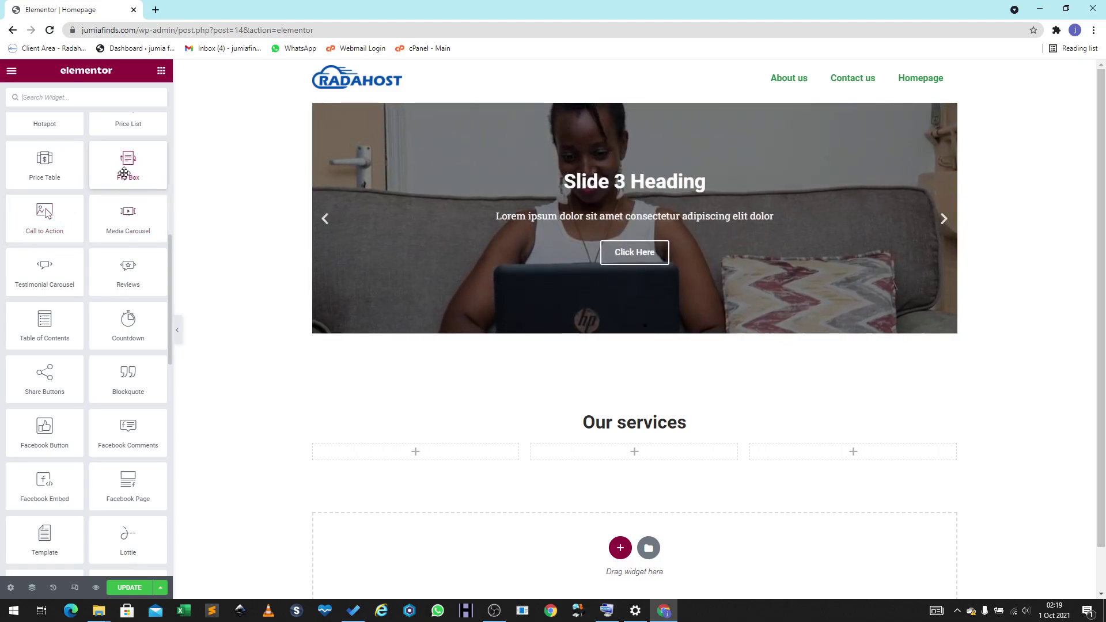
Step: Drop a Flip Box into the first Our services column and title its front 'web design'
{"action": "left_click_drag", "start_coordinate": [126, 167], "coordinate": [400, 455]}
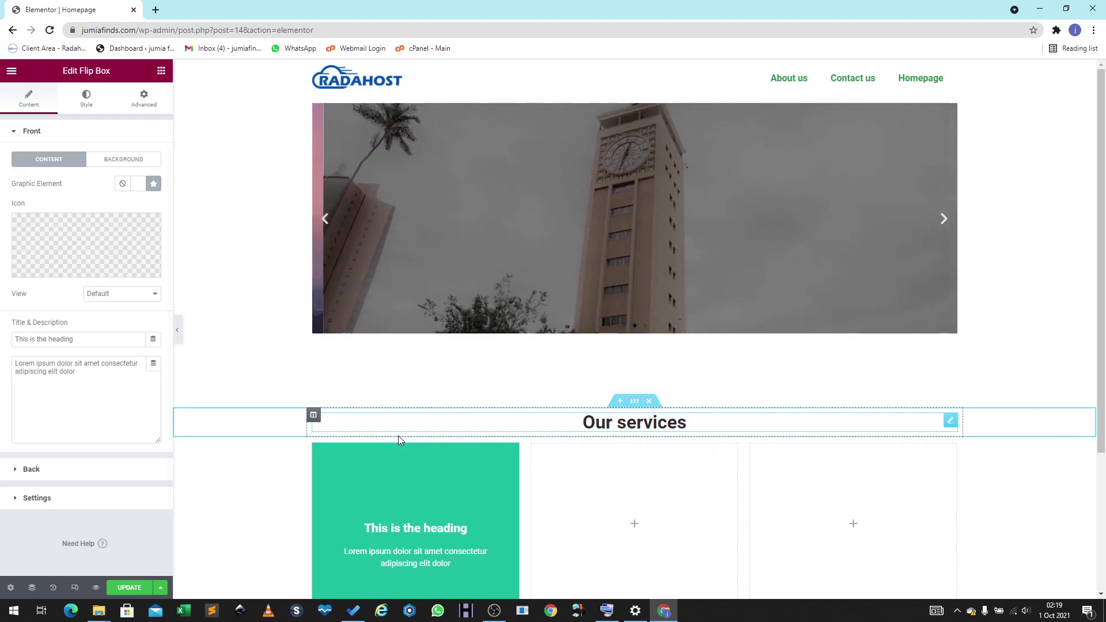
{"action": "scroll", "coordinate": [541, 391], "scroll_direction": "down", "scroll_amount": 3}
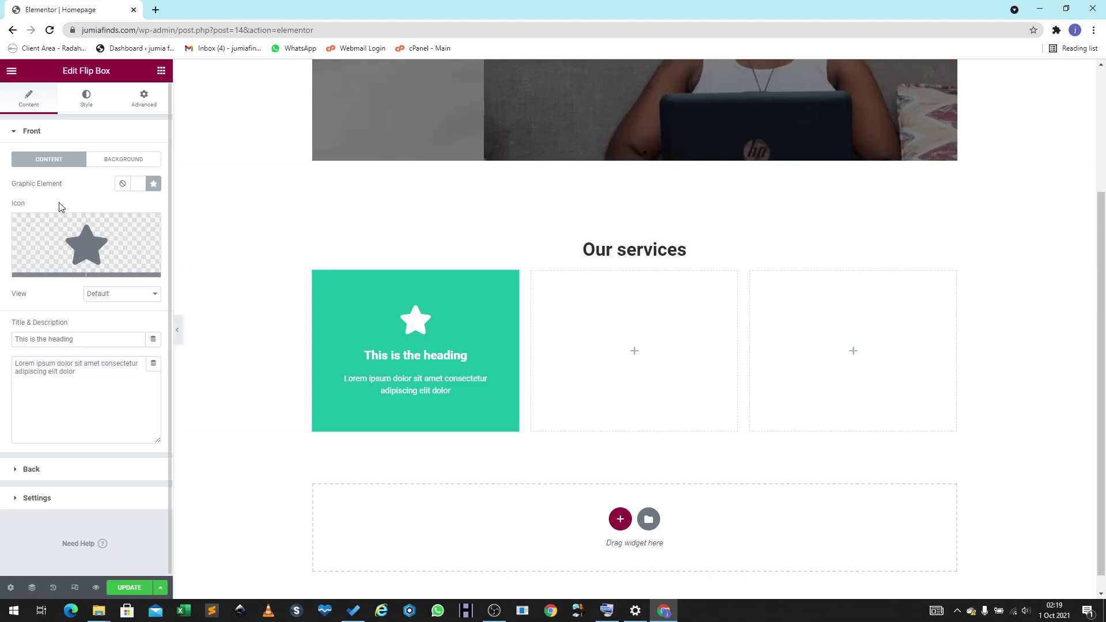
{"action": "triple_click", "coordinate": [43, 342]}
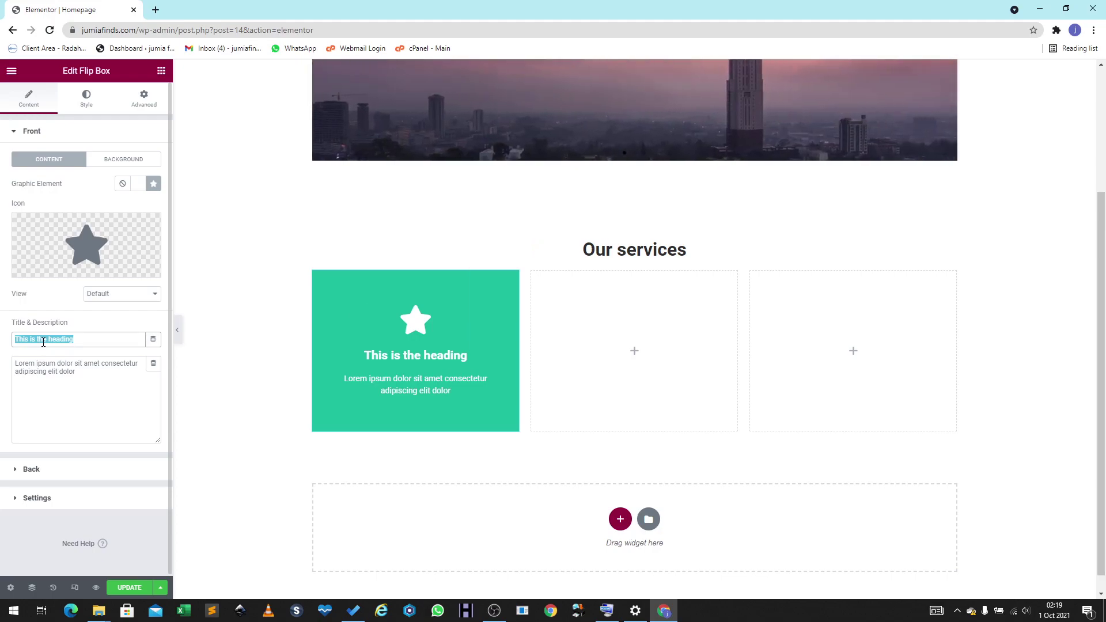
{"action": "type", "text": "web design"}
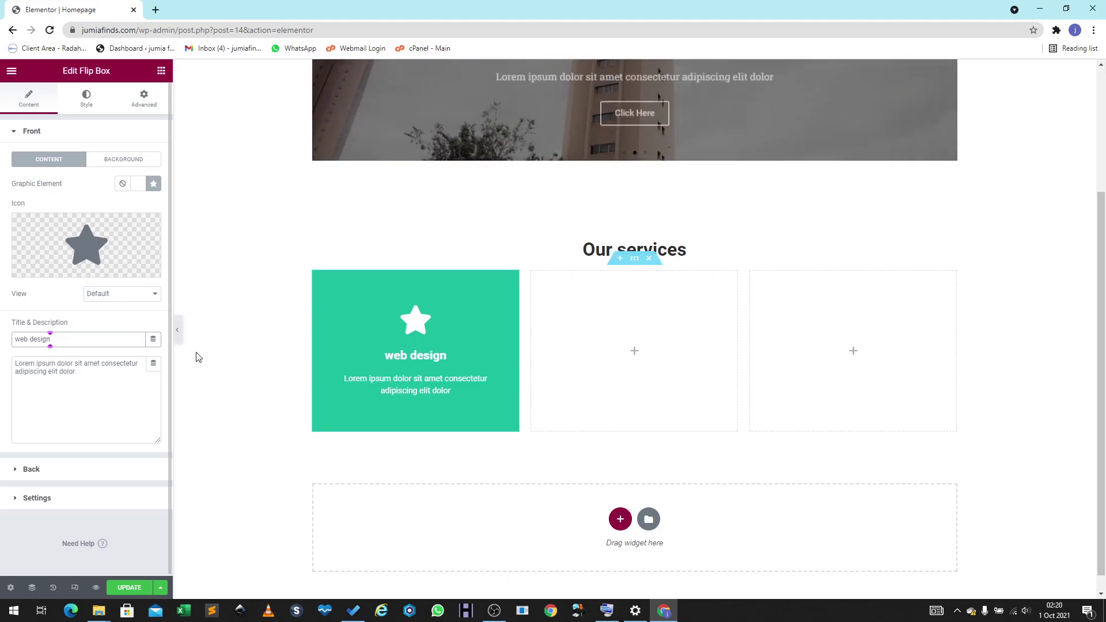
Step: Set the front description to 'Get the best web design in the shortest time possible'
{"action": "left_click", "coordinate": [54, 370]}
{"action": "key", "text": "ctrl+a"}
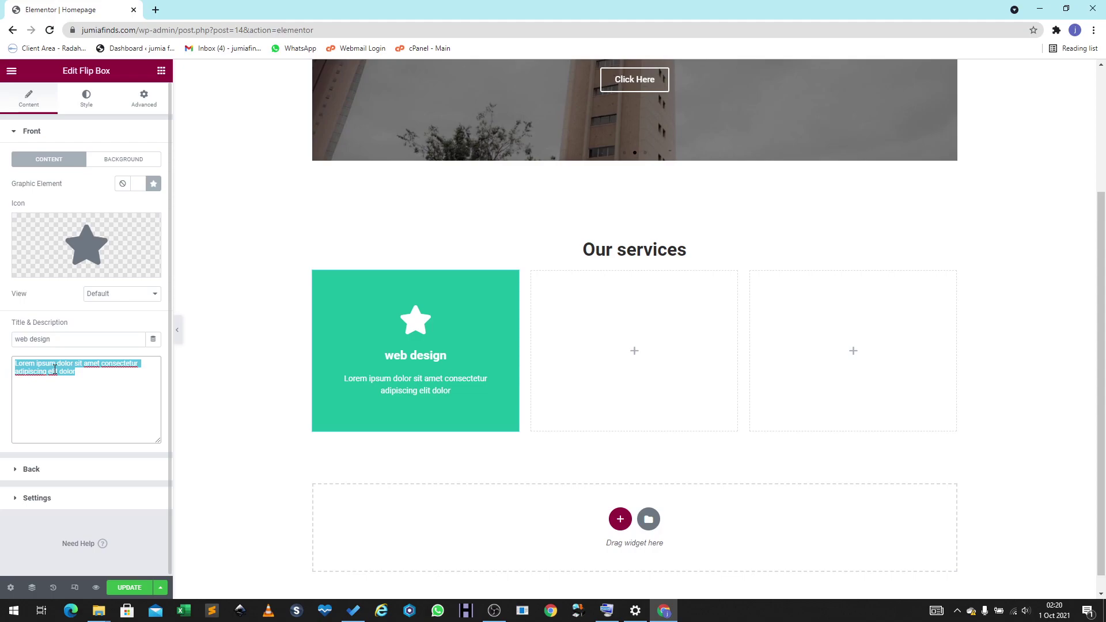
{"action": "type", "text": "Get the be"}
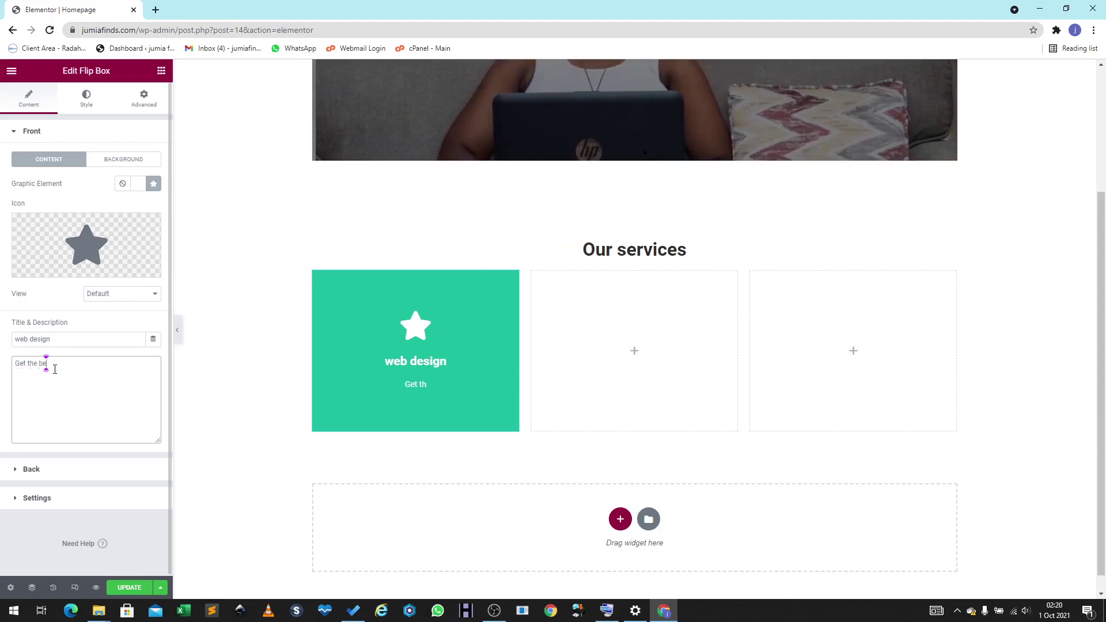
{"action": "type", "text": "st web design in the sho"}
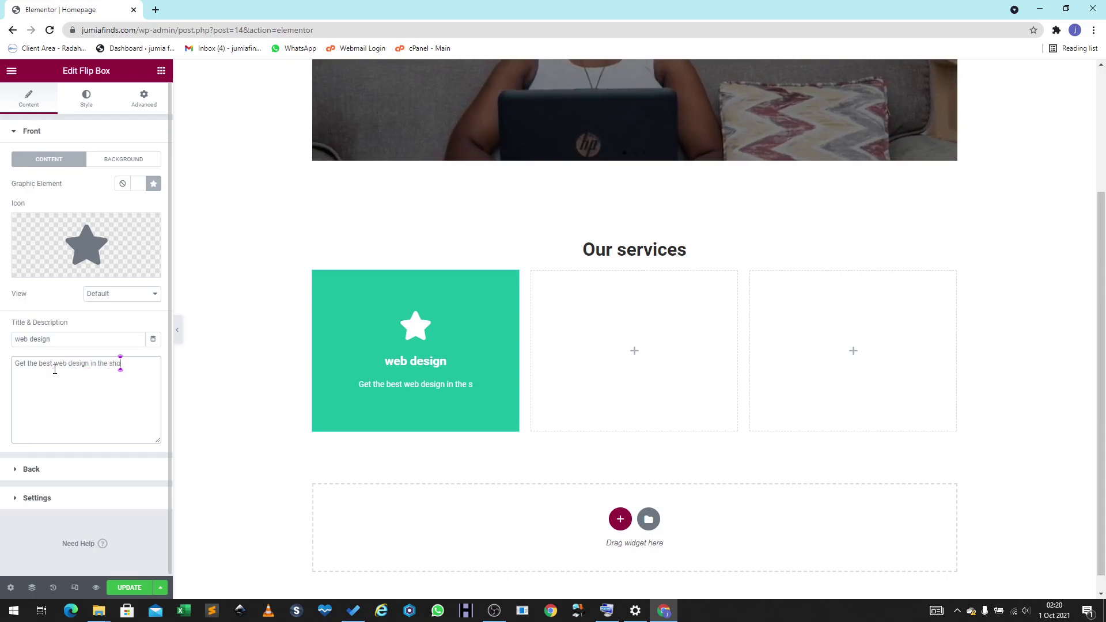
{"action": "type", "text": "rtest"}
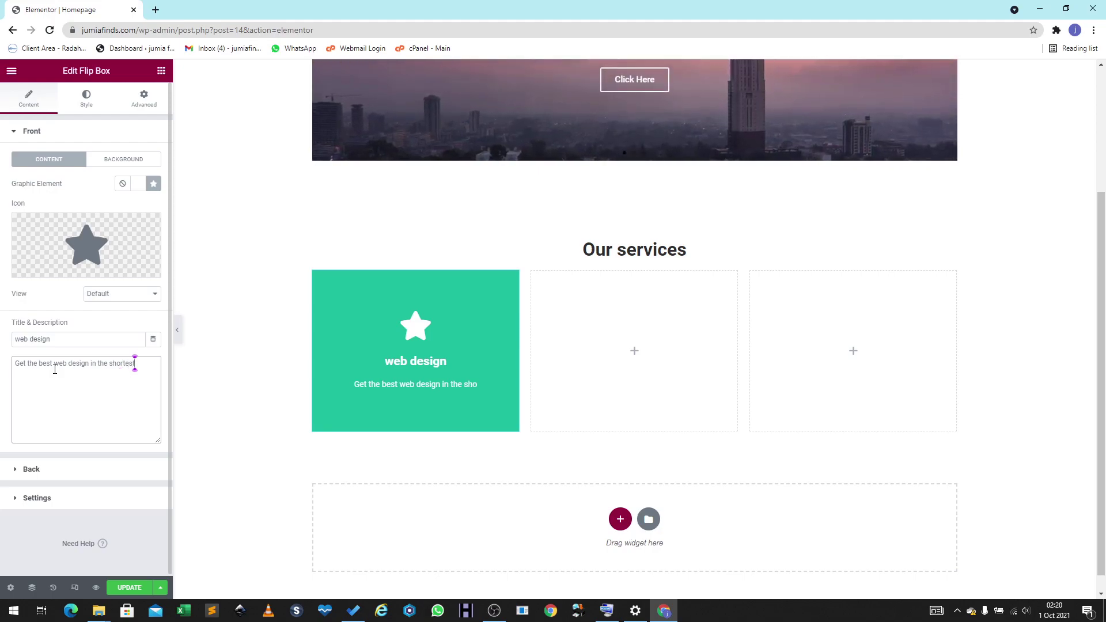
{"action": "type", "text": " time poddin"}
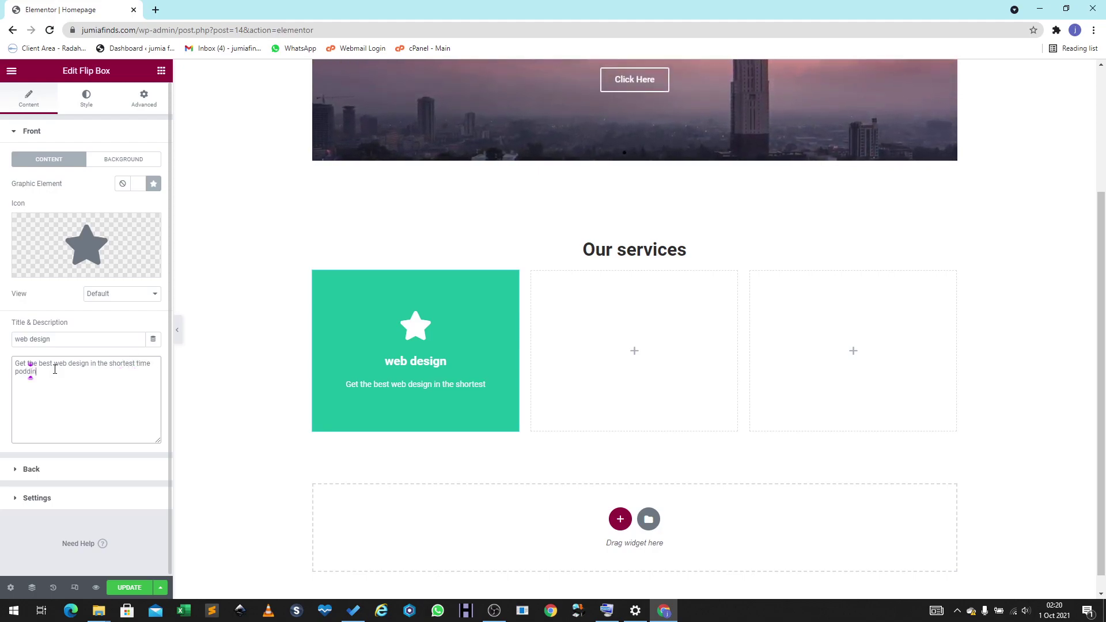
{"action": "key", "text": "BackSpace"}
{"action": "key", "text": "BackSpace"}
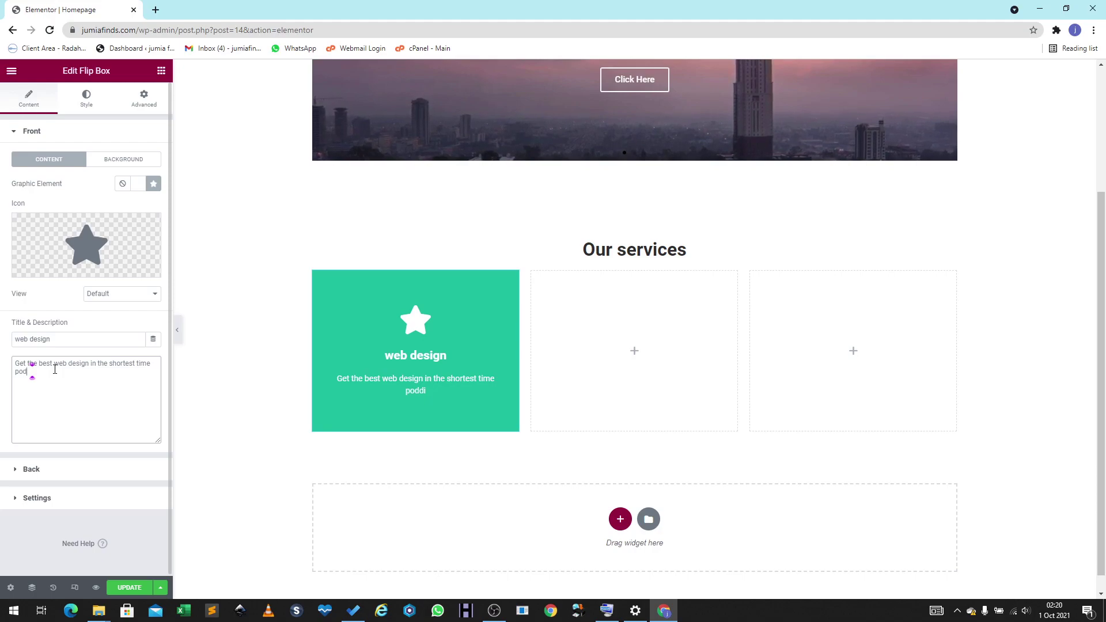
{"action": "type", "text": "ssible"}
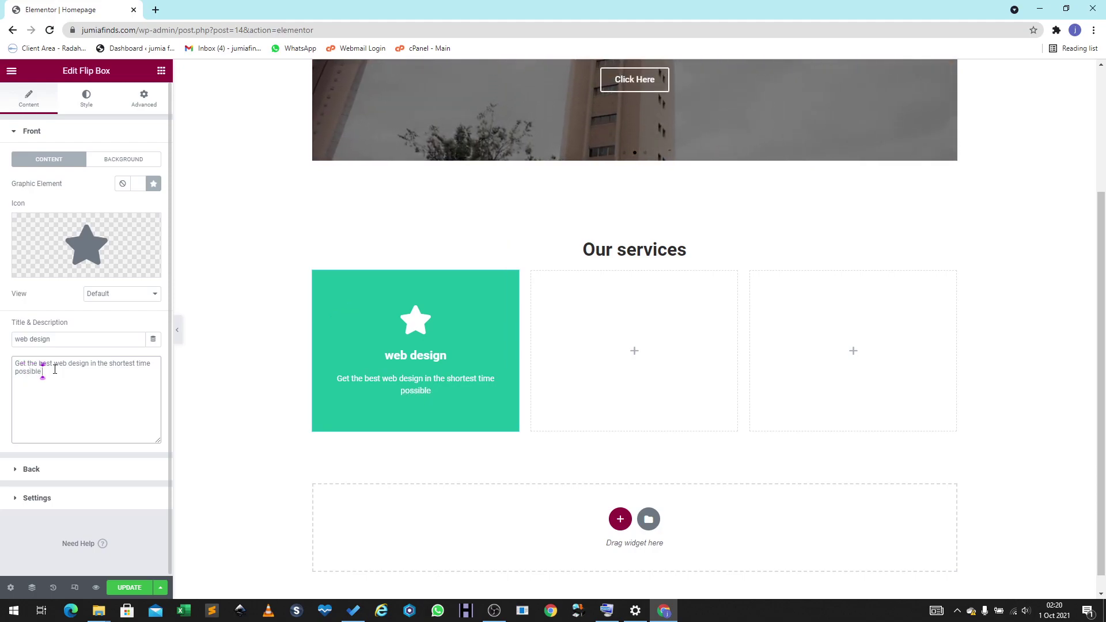
{"action": "mouse_move", "coordinate": [383, 330]}
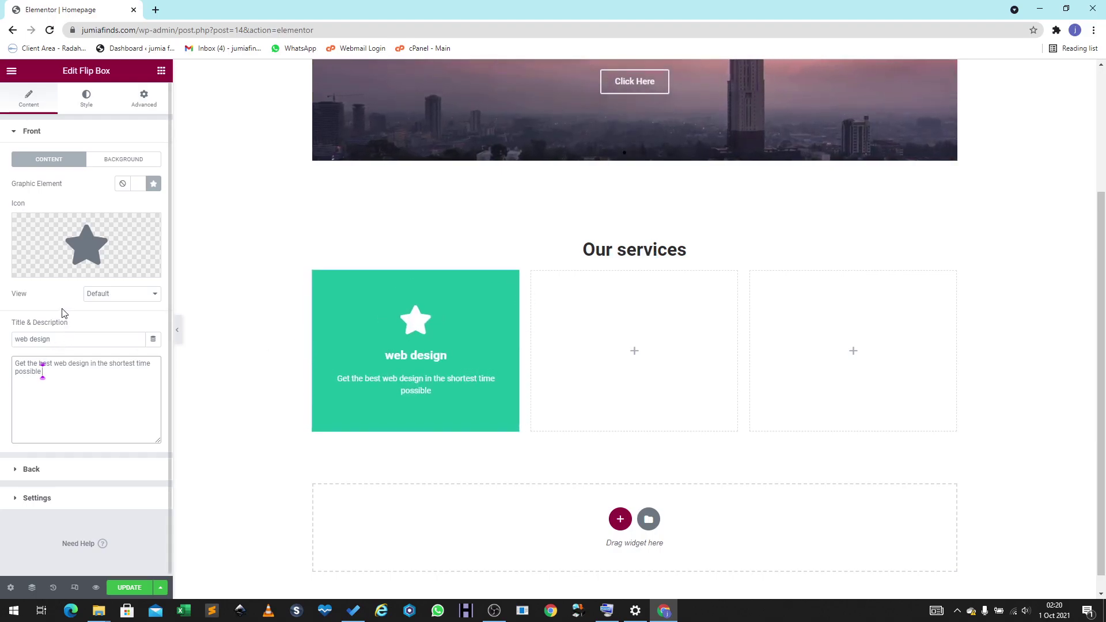
{"action": "left_click", "coordinate": [30, 133]}
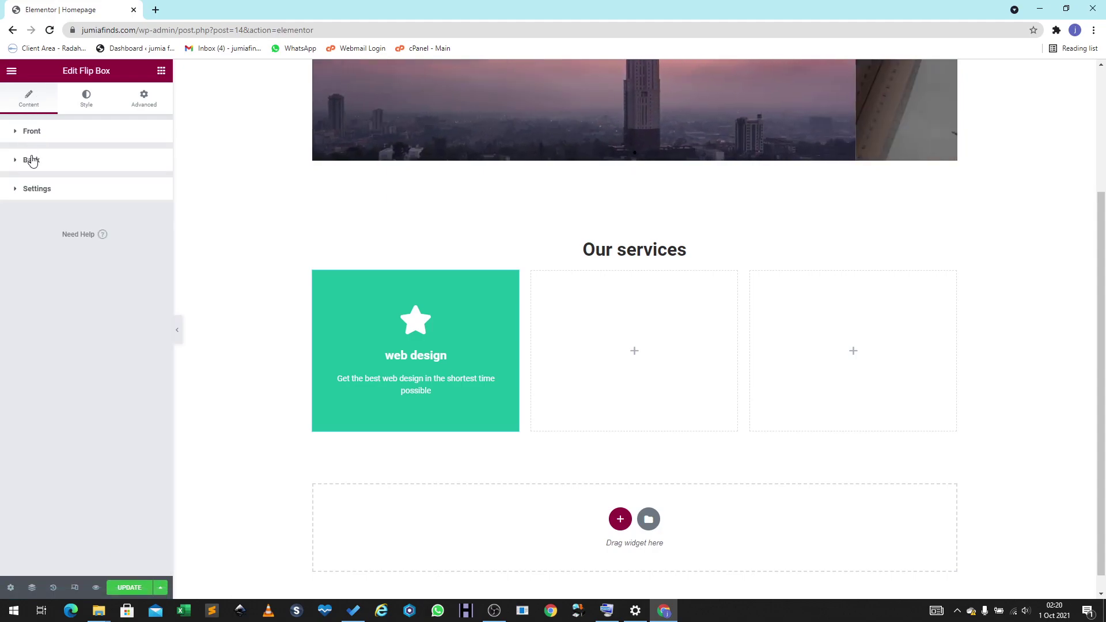
Step: Set the back title to 'this is the back' and its description to 'get the best web design'
{"action": "mouse_move", "coordinate": [448, 352]}
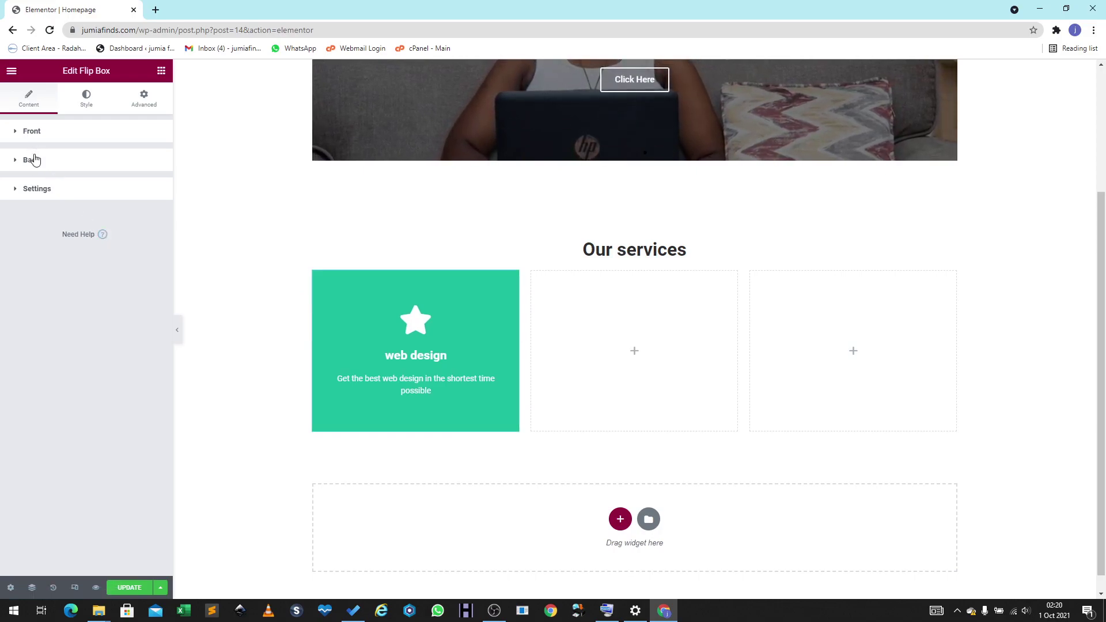
{"action": "left_click", "coordinate": [34, 160]}
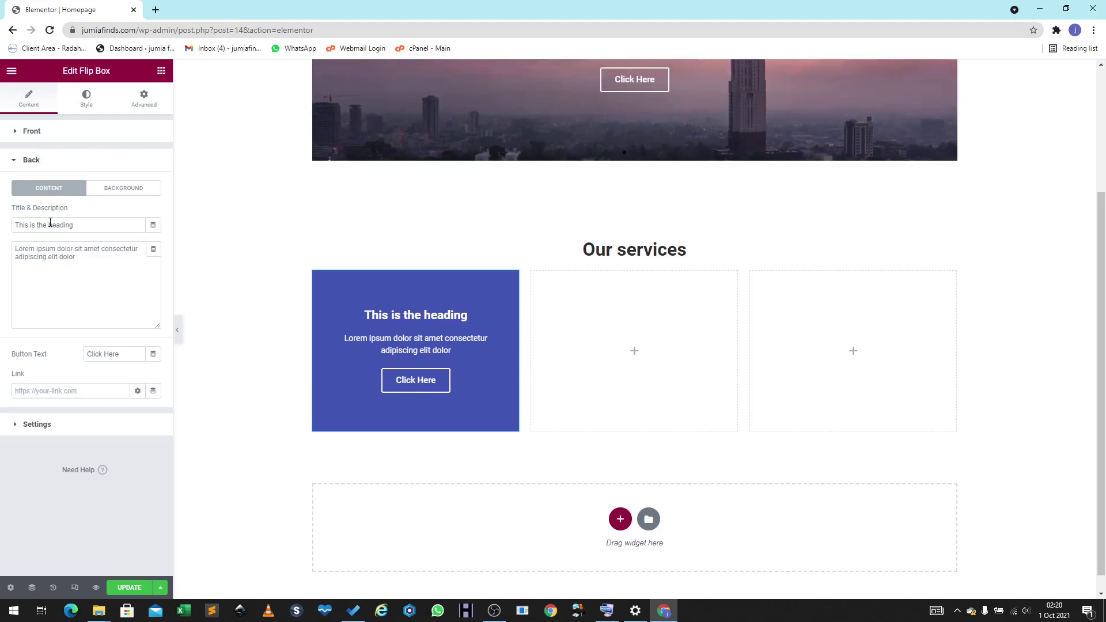
{"action": "triple_click", "coordinate": [50, 225]}
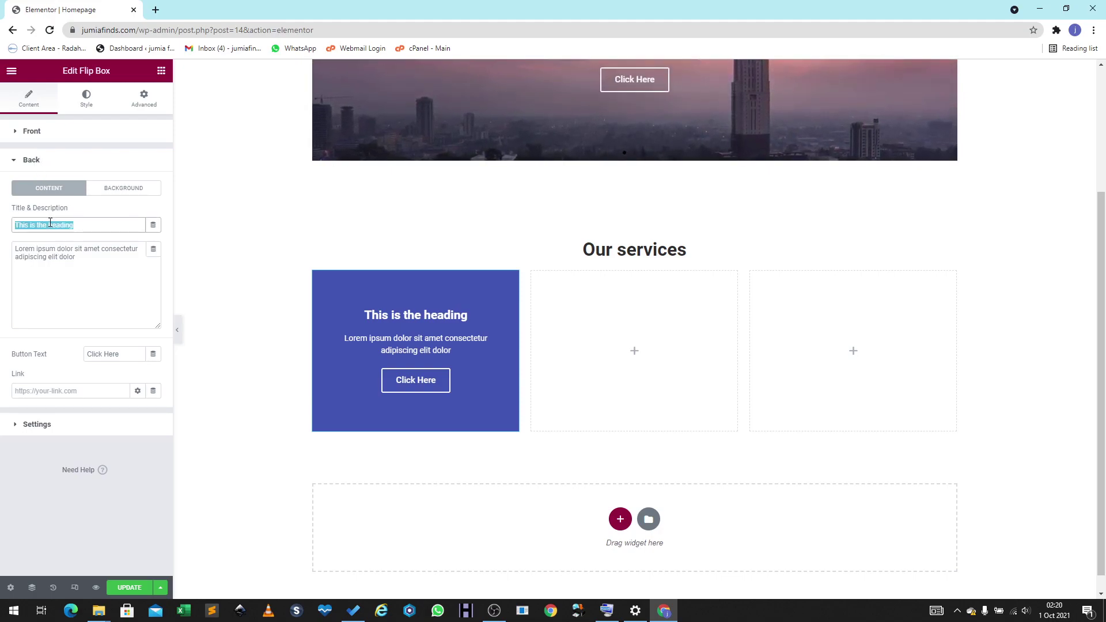
{"action": "type", "text": "this"}
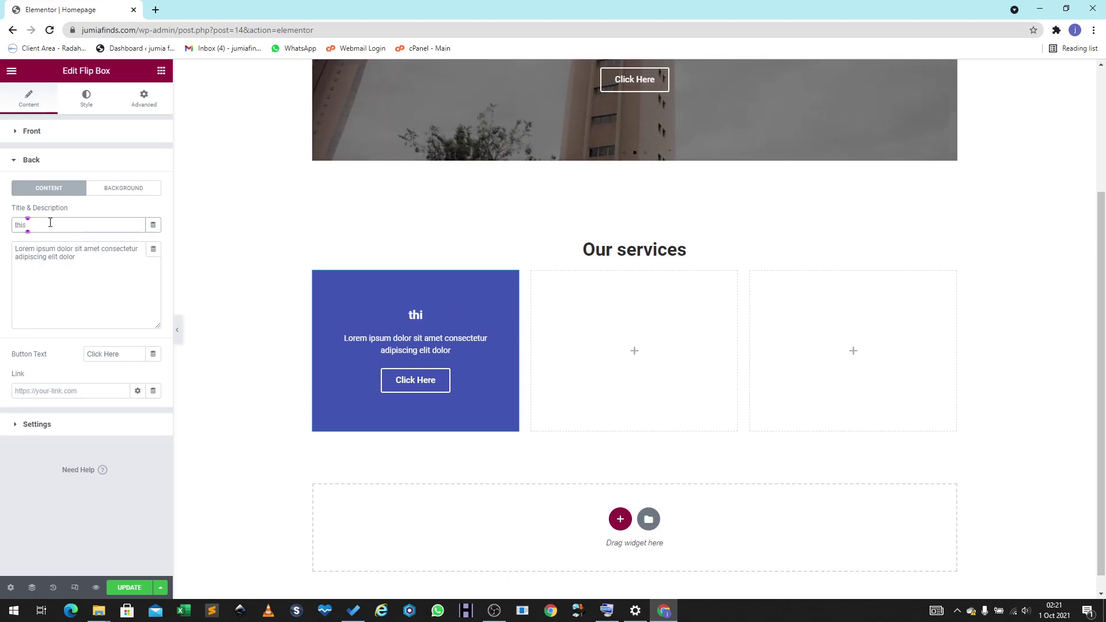
{"action": "type", "text": " is the bac"}
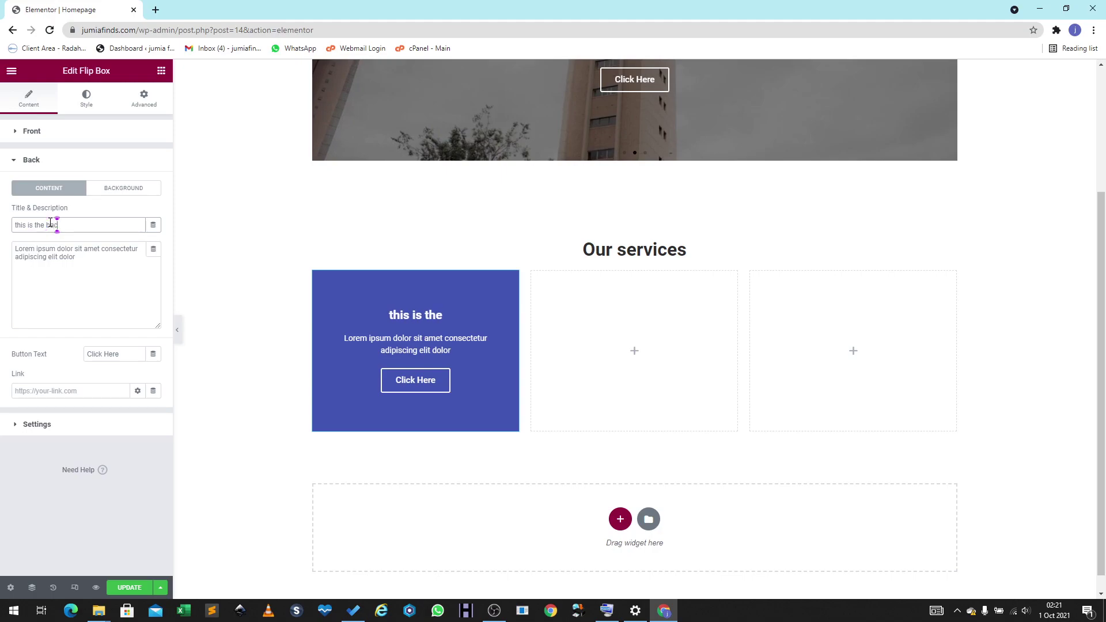
{"action": "type", "text": "k of the"}
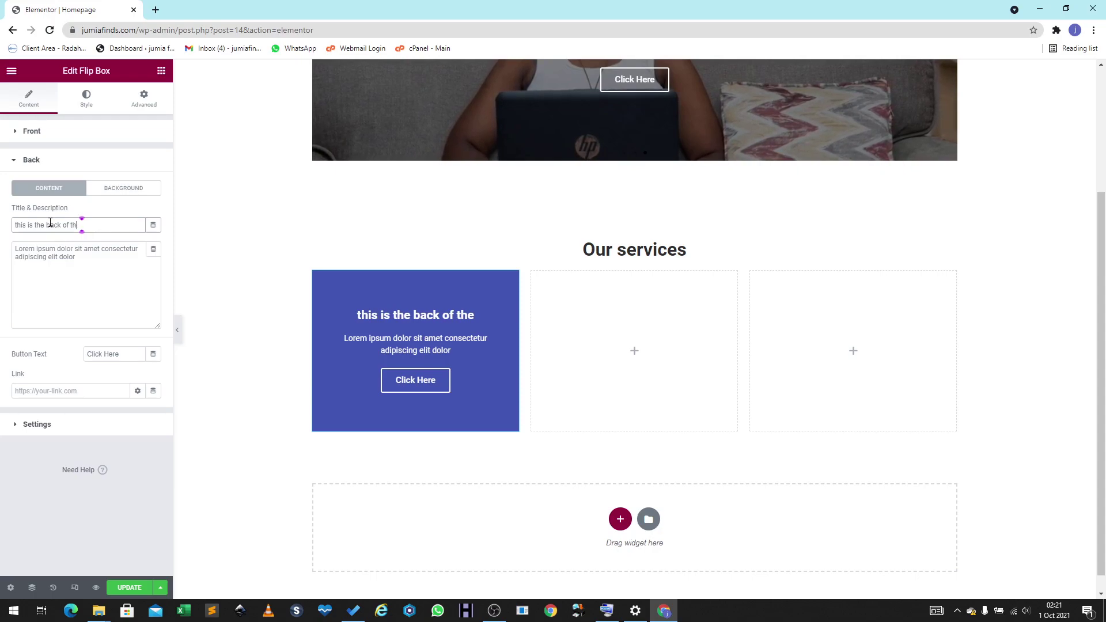
{"action": "key", "text": "BackSpace"}
{"action": "key", "text": "BackSpace"}
{"action": "key", "text": "BackSpace"}
{"action": "key", "text": "BackSpace"}
{"action": "key", "text": "BackSpace"}
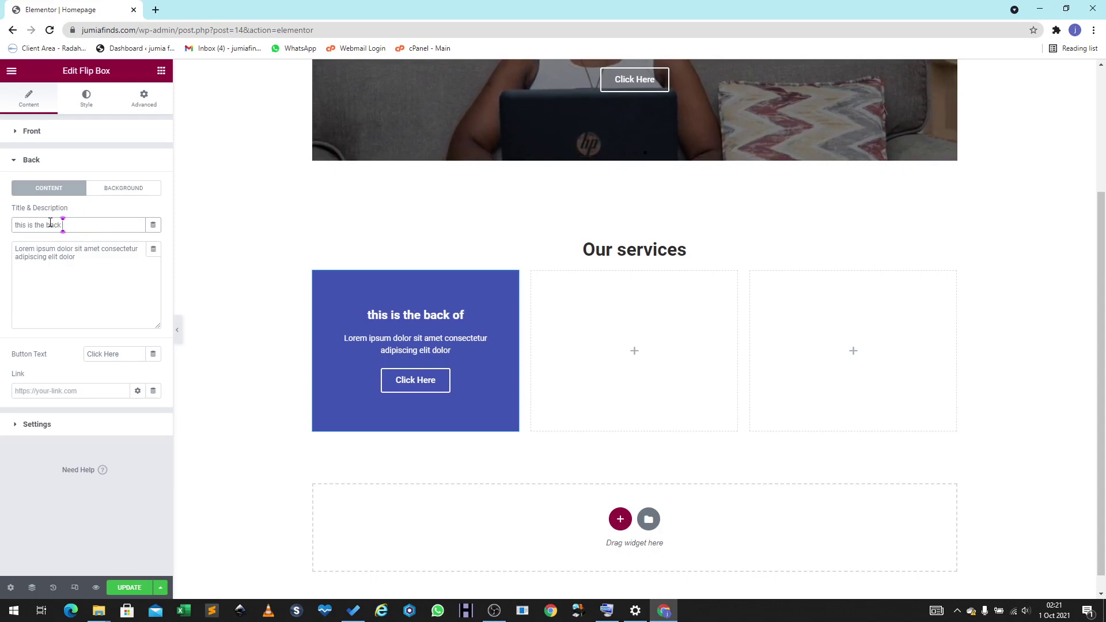
{"action": "triple_click", "coordinate": [36, 247]}
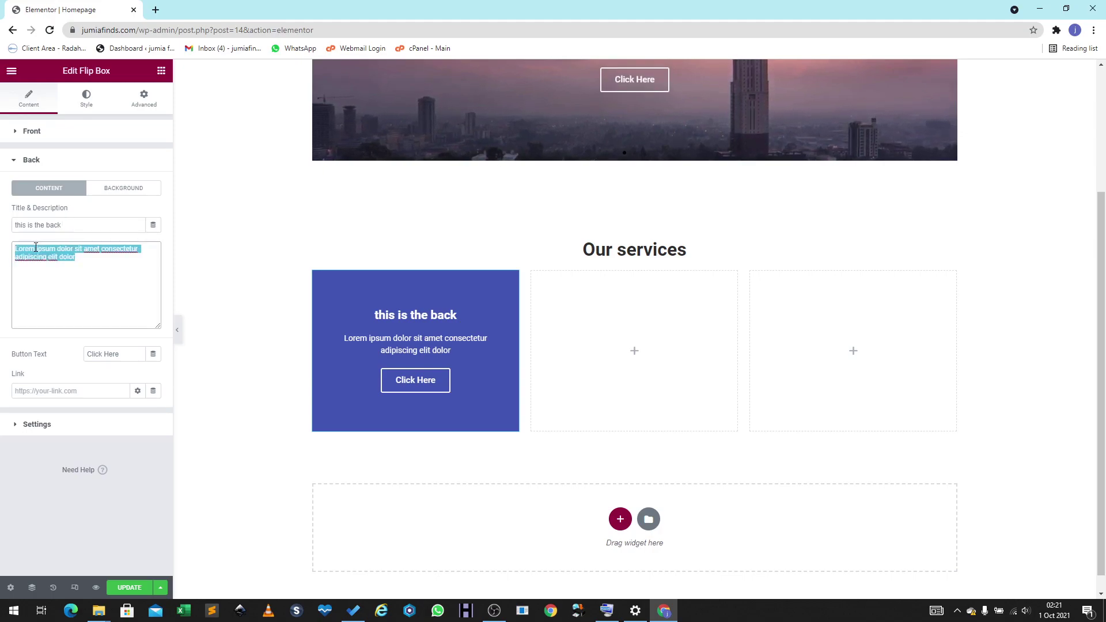
{"action": "type", "text": "i"}
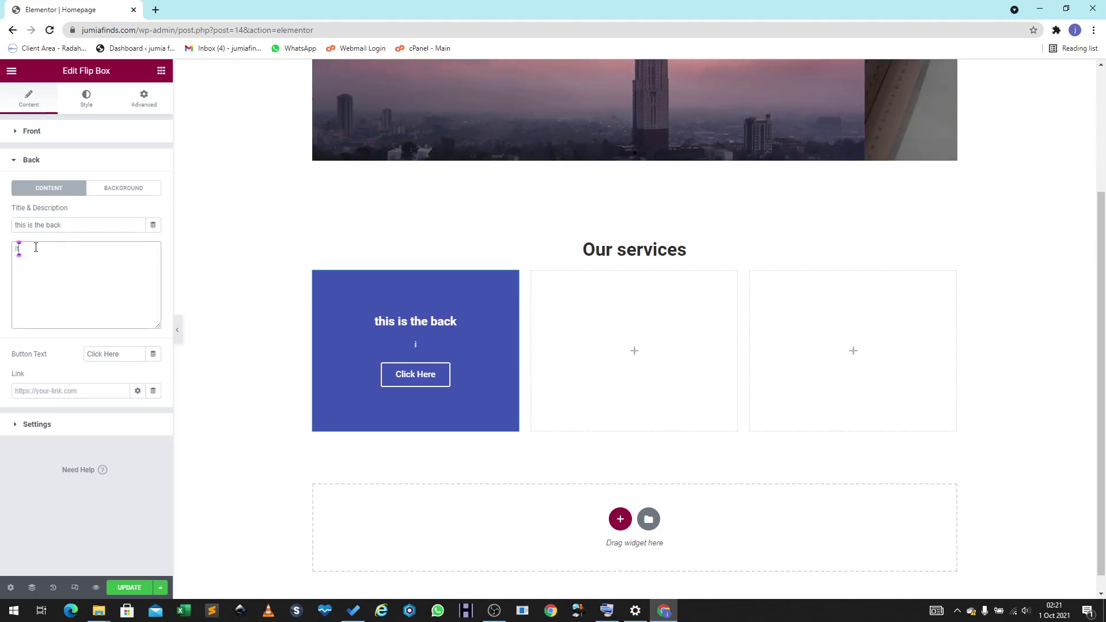
{"action": "type", "text": "tsab"}
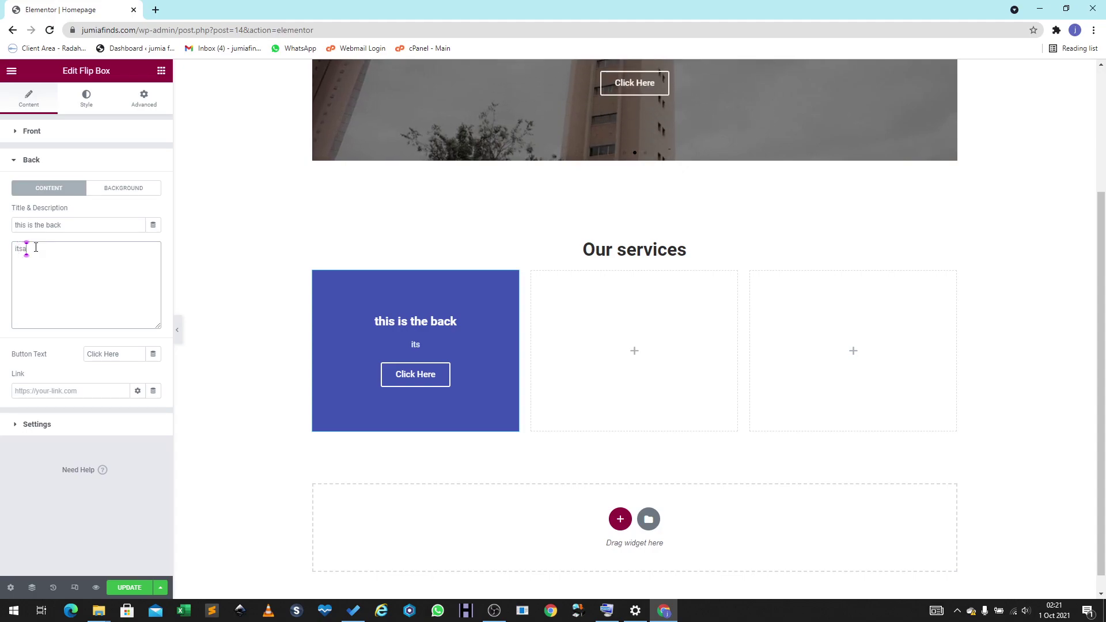
{"action": "key", "text": "BackSpace"}
{"action": "key", "text": "BackSpace"}
{"action": "key", "text": "BackSpace"}
{"action": "key", "text": "BackSpace"}
{"action": "key", "text": "BackSpace"}
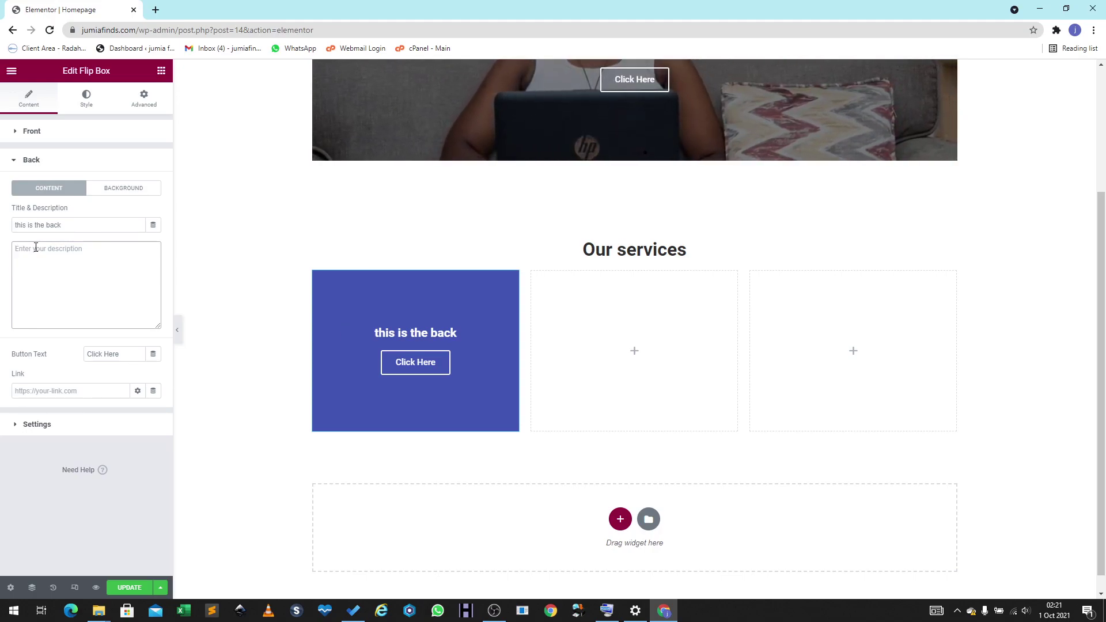
{"action": "type", "text": "get the best web design"}
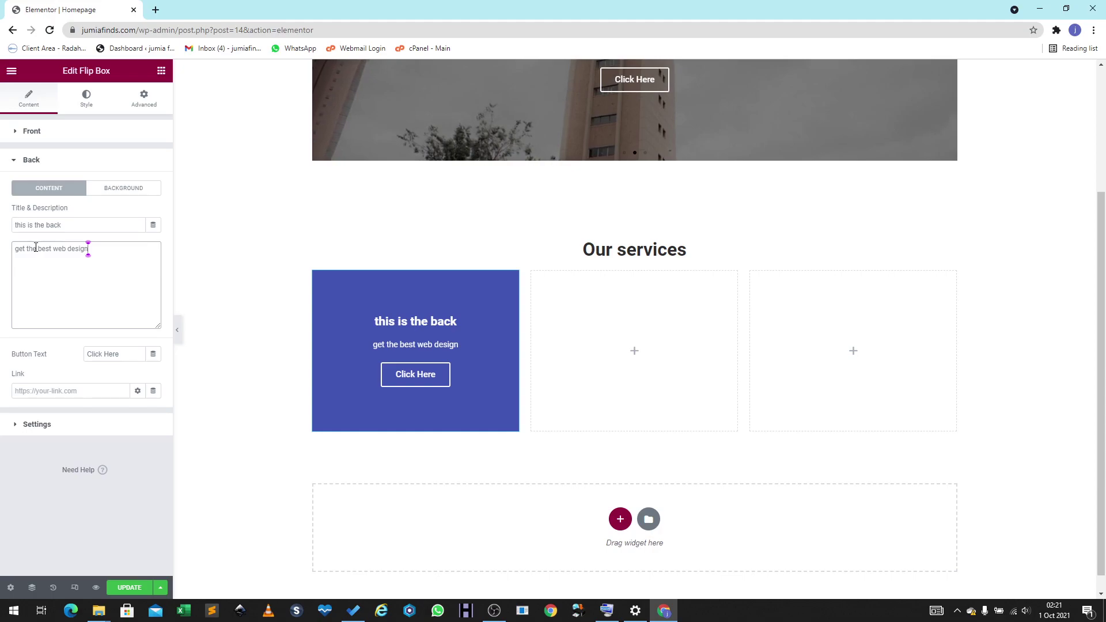
Step: Change the back button text to 'Click here to learn more' and link it to radahost.com
{"action": "left_click", "coordinate": [101, 355]}
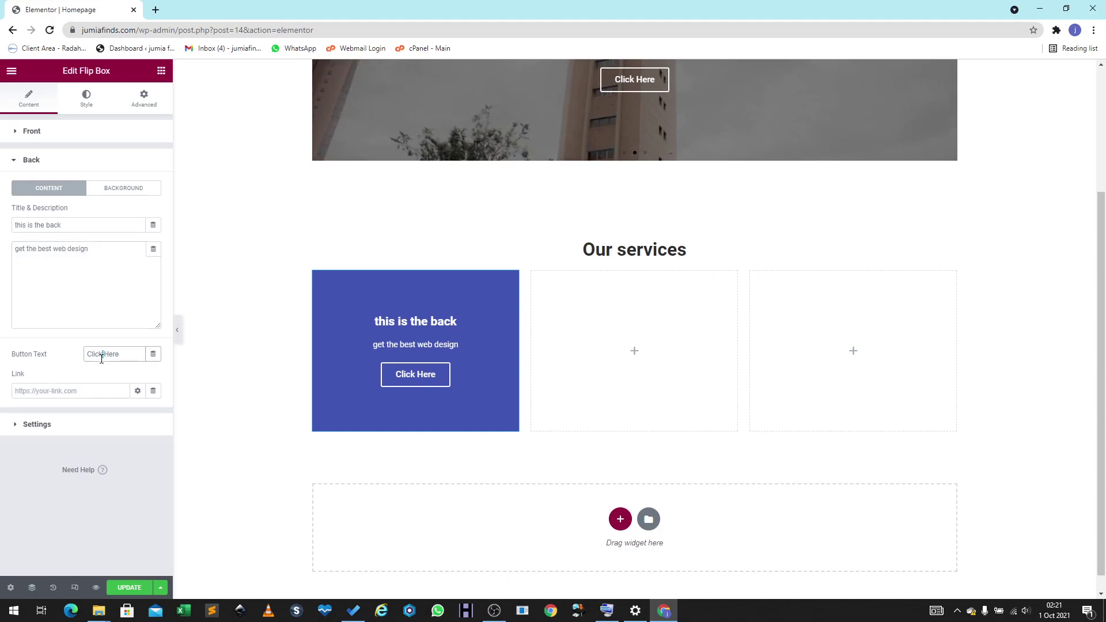
{"action": "left_click_drag", "start_coordinate": [103, 355], "coordinate": [115, 354]}
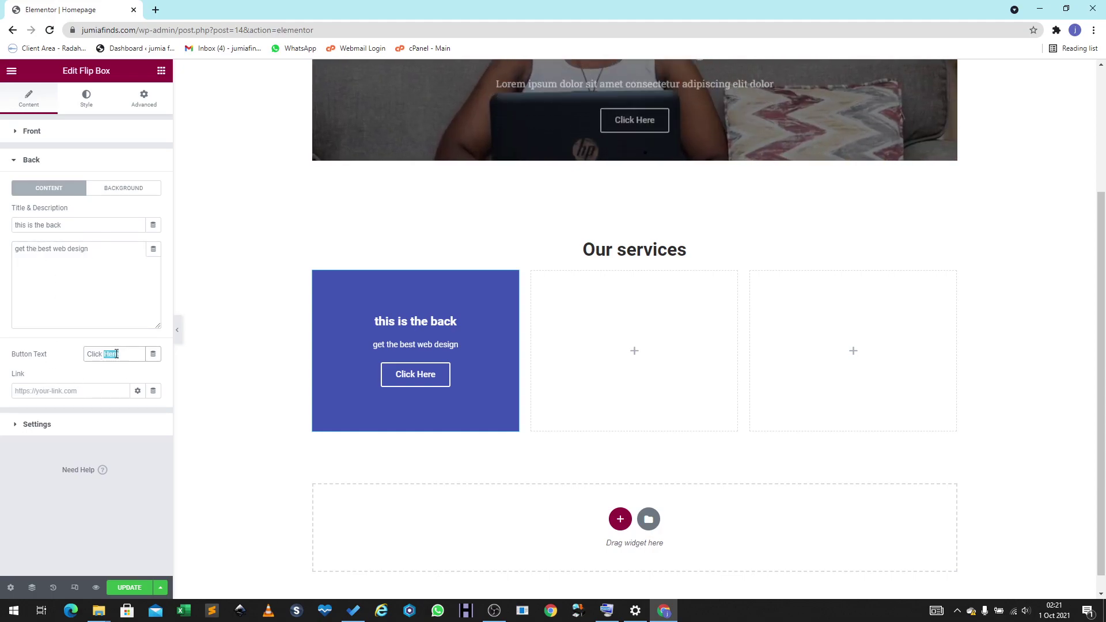
{"action": "type", "text": "here to learn more"}
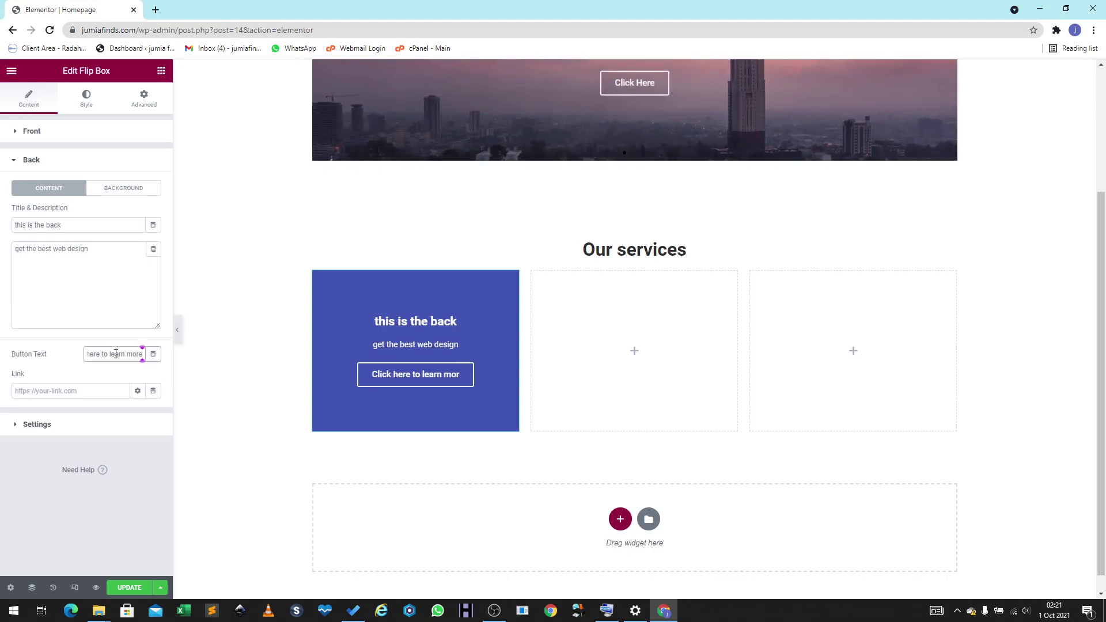
{"action": "left_click", "coordinate": [49, 395]}
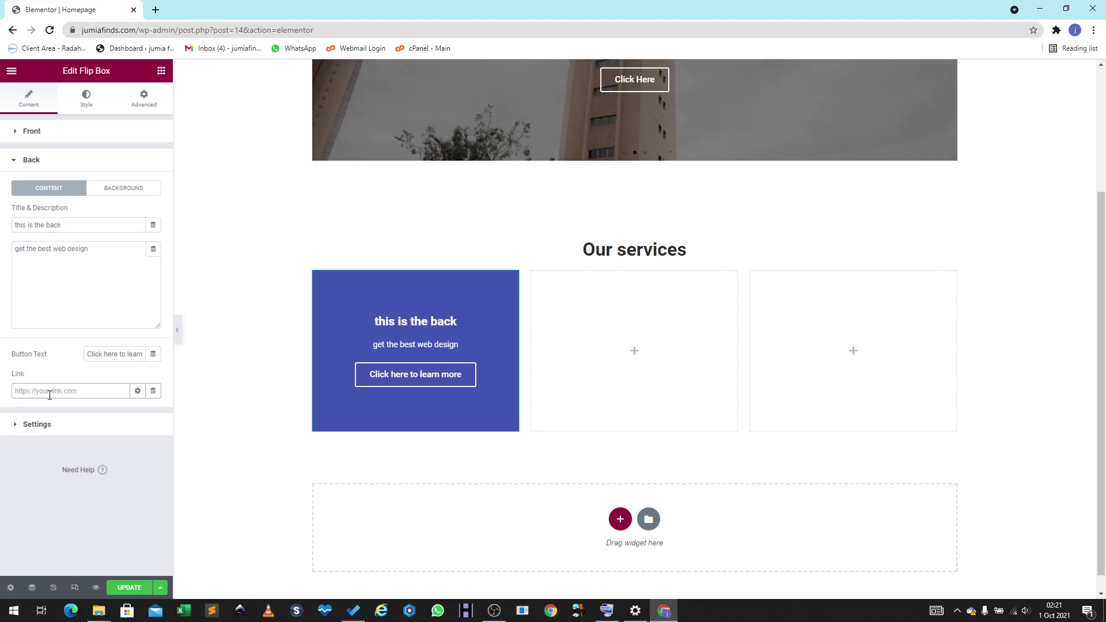
{"action": "type", "text": "rada"}
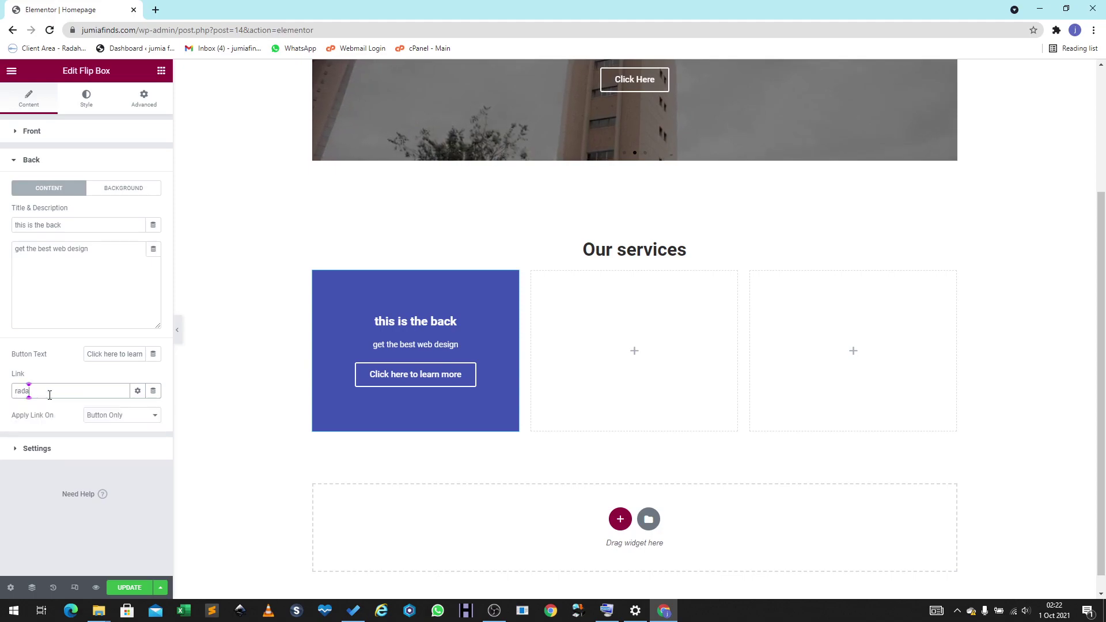
{"action": "type", "text": "host.com"}
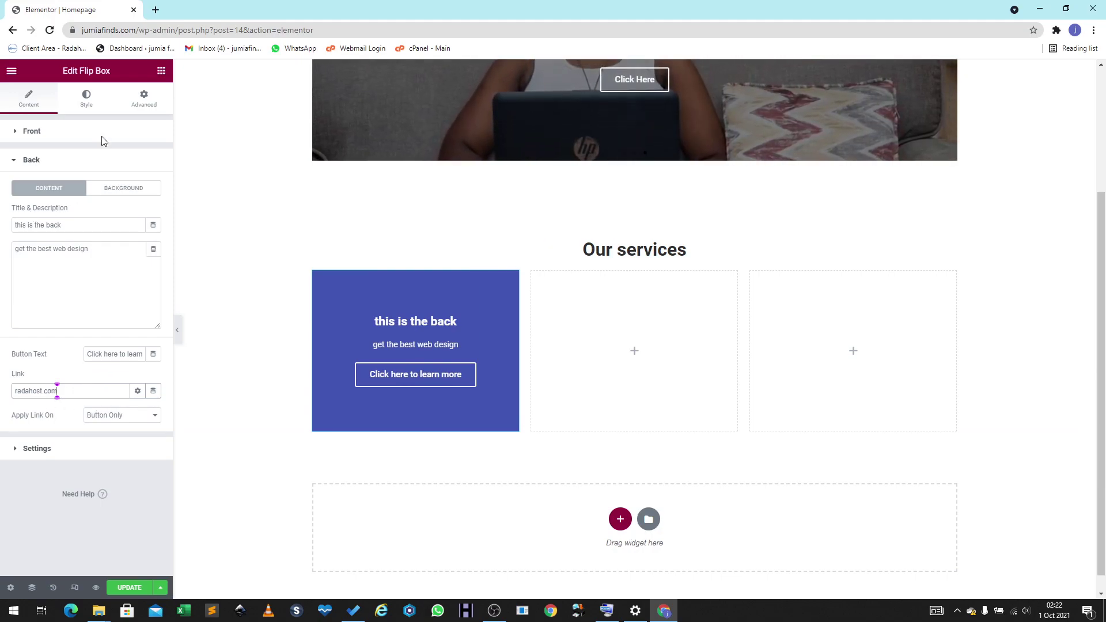
{"action": "left_click", "coordinate": [58, 167]}
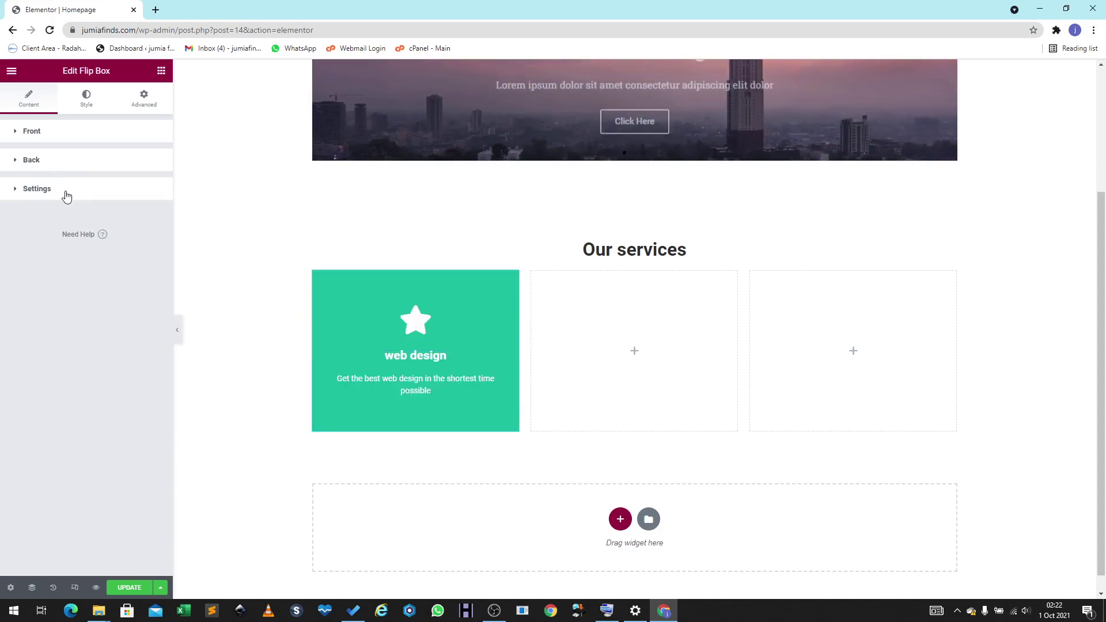
Step: Round the flip box's corners to a radius of about 11
{"action": "left_click", "coordinate": [67, 194]}
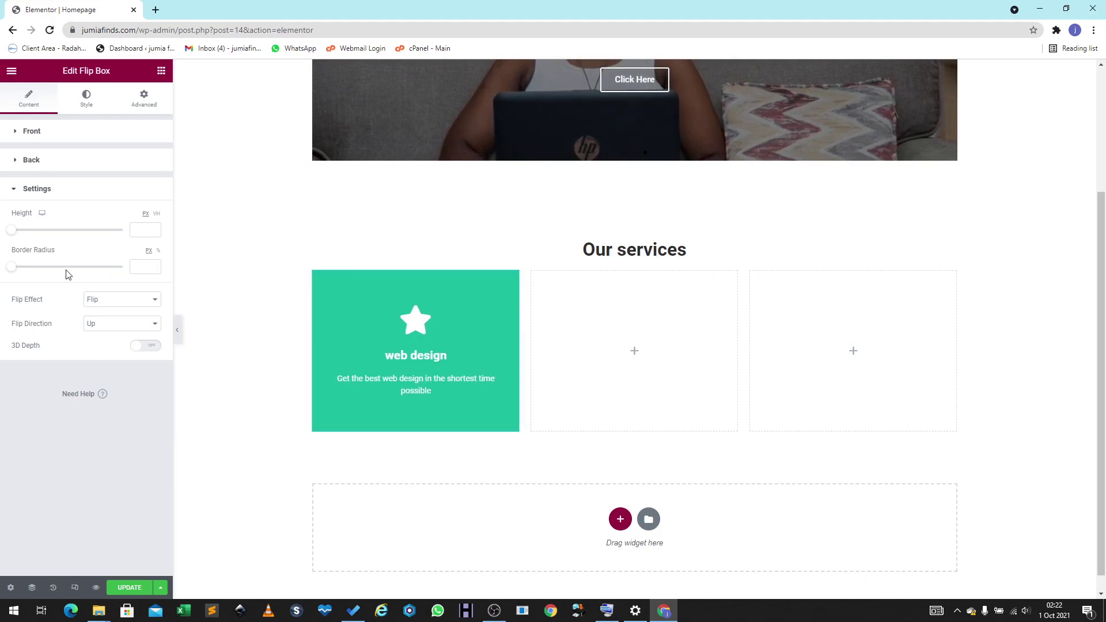
{"action": "left_click", "coordinate": [153, 265]}
{"action": "left_click", "coordinate": [154, 265]}
{"action": "left_click_drag", "start_coordinate": [153, 266], "coordinate": [154, 266]}
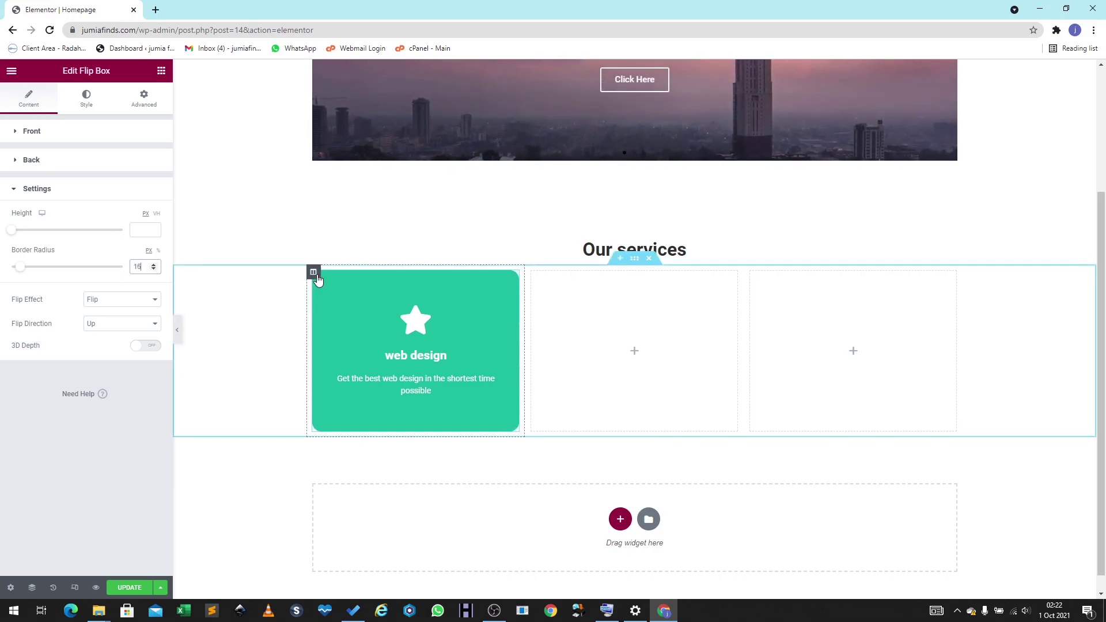
{"action": "mouse_move", "coordinate": [490, 286]}
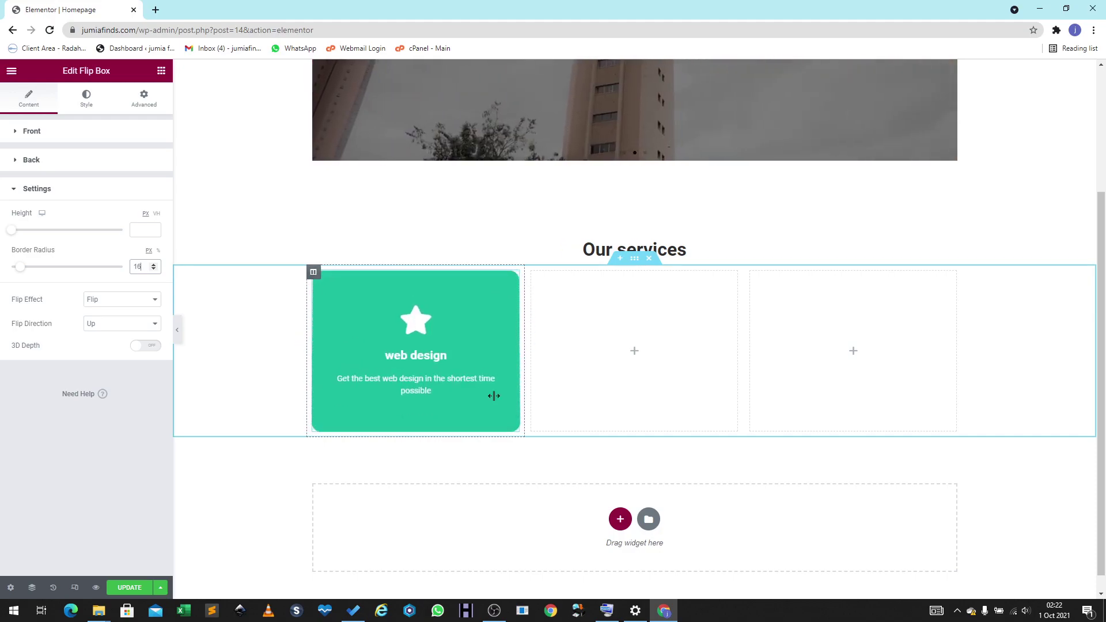
Step: Set the flip box's Flip Effect to Push with Flip Direction Right
{"action": "left_click", "coordinate": [109, 301]}
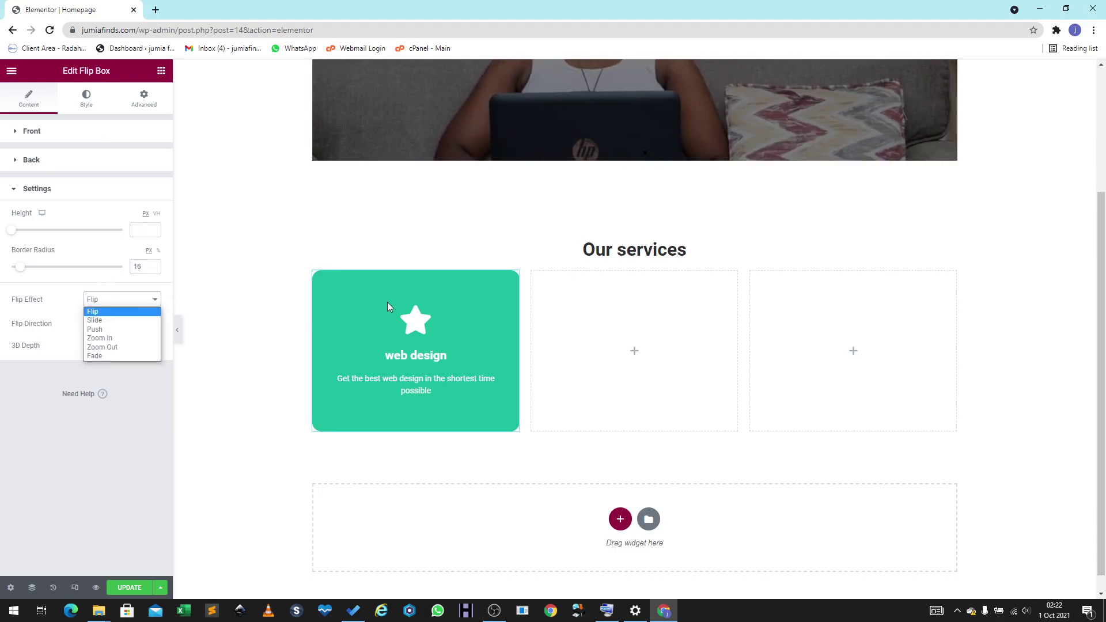
{"action": "left_click", "coordinate": [94, 330]}
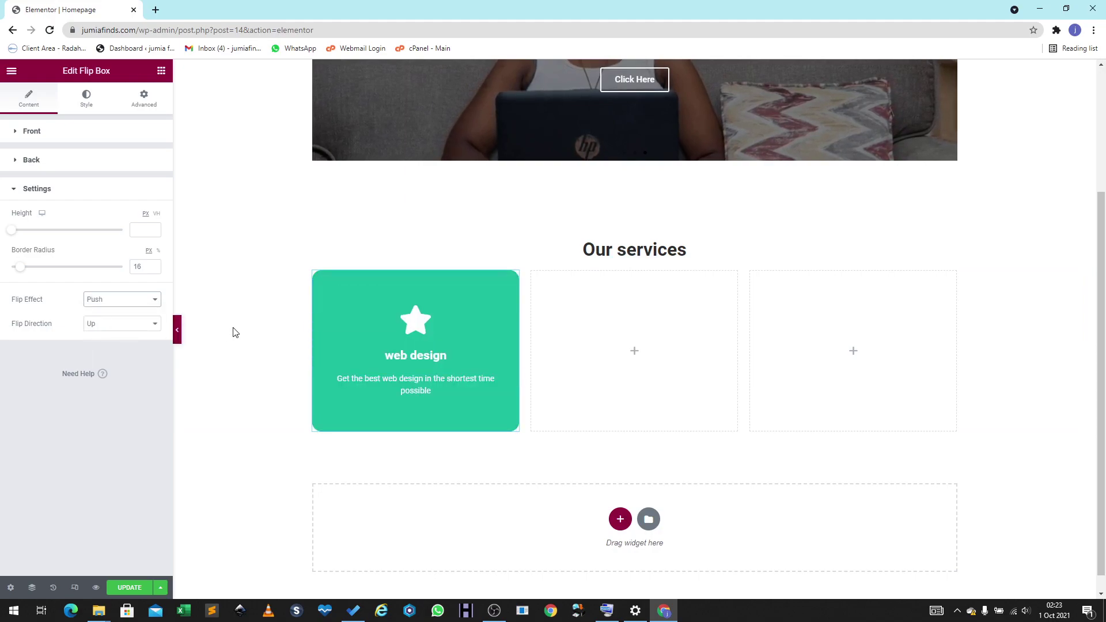
{"action": "mouse_move", "coordinate": [452, 324]}
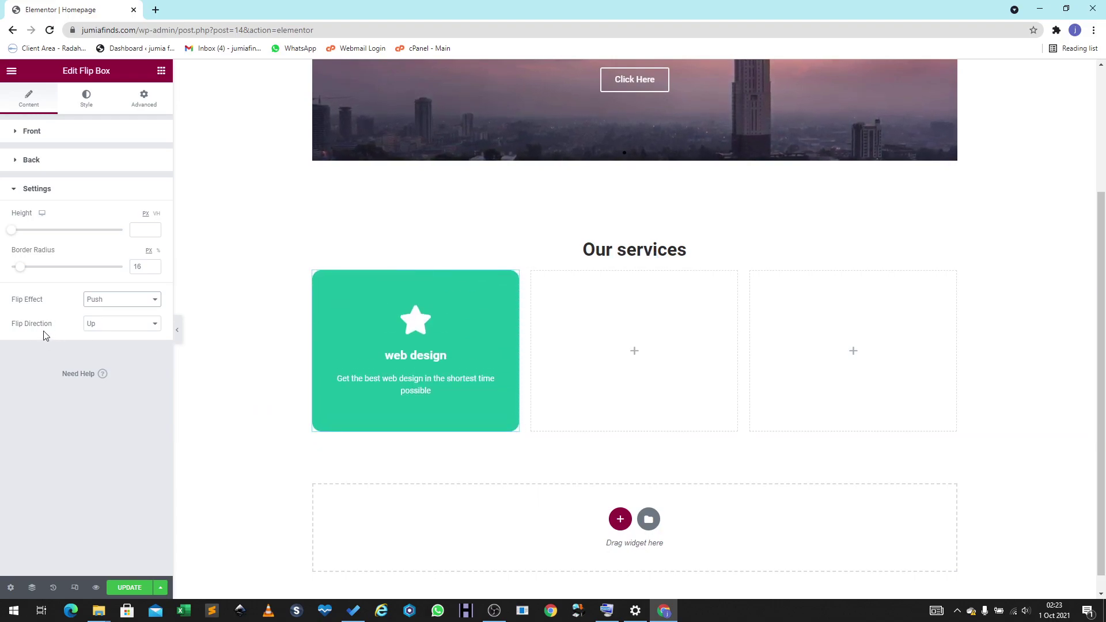
{"action": "left_click", "coordinate": [107, 324]}
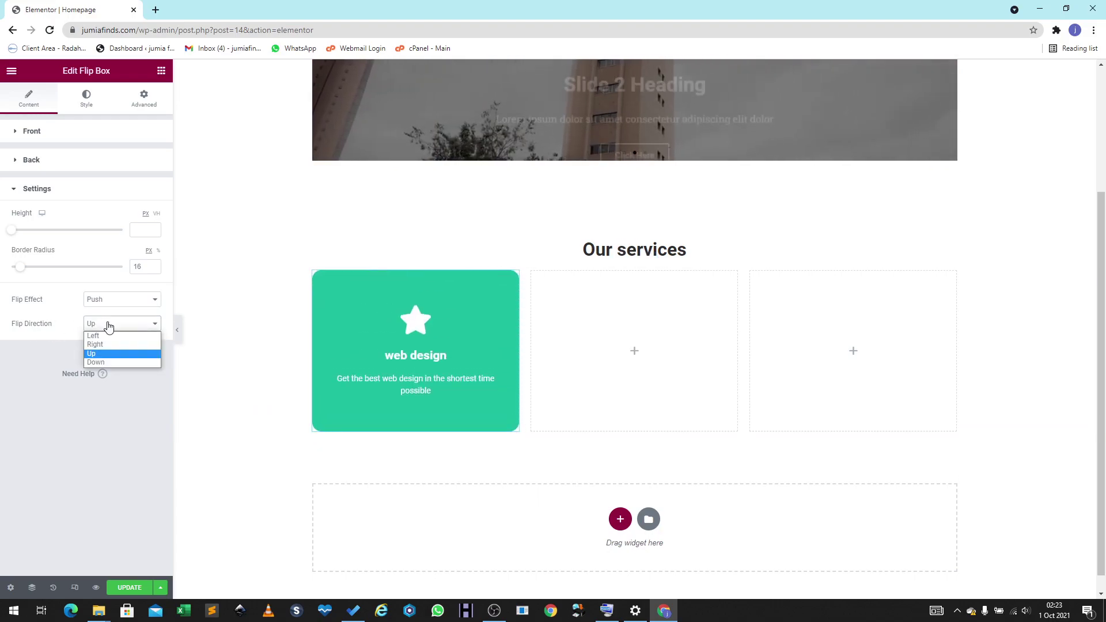
{"action": "left_click", "coordinate": [103, 344]}
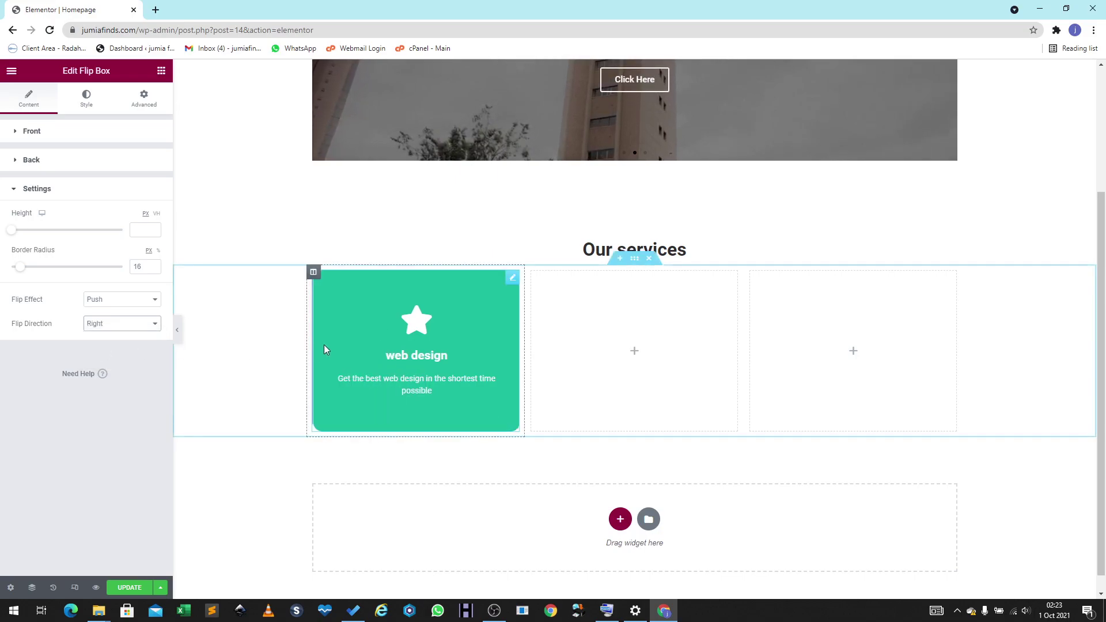
{"action": "mouse_move", "coordinate": [377, 344]}
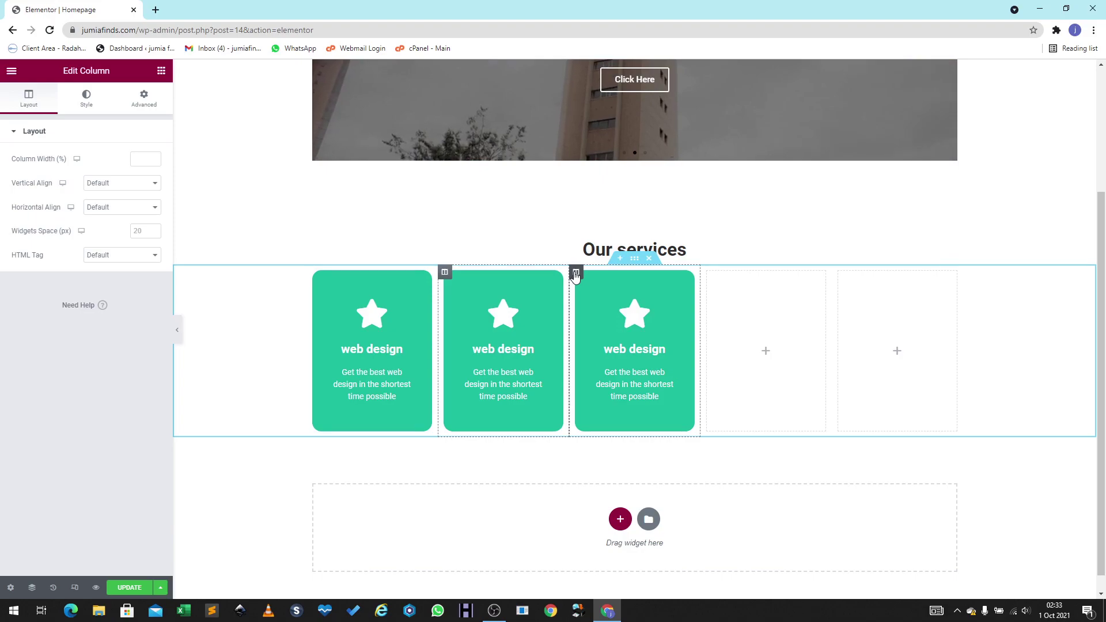
Step: Duplicate the web design flip box column to make three identical service cards
{"action": "mouse_move", "coordinate": [581, 282]}
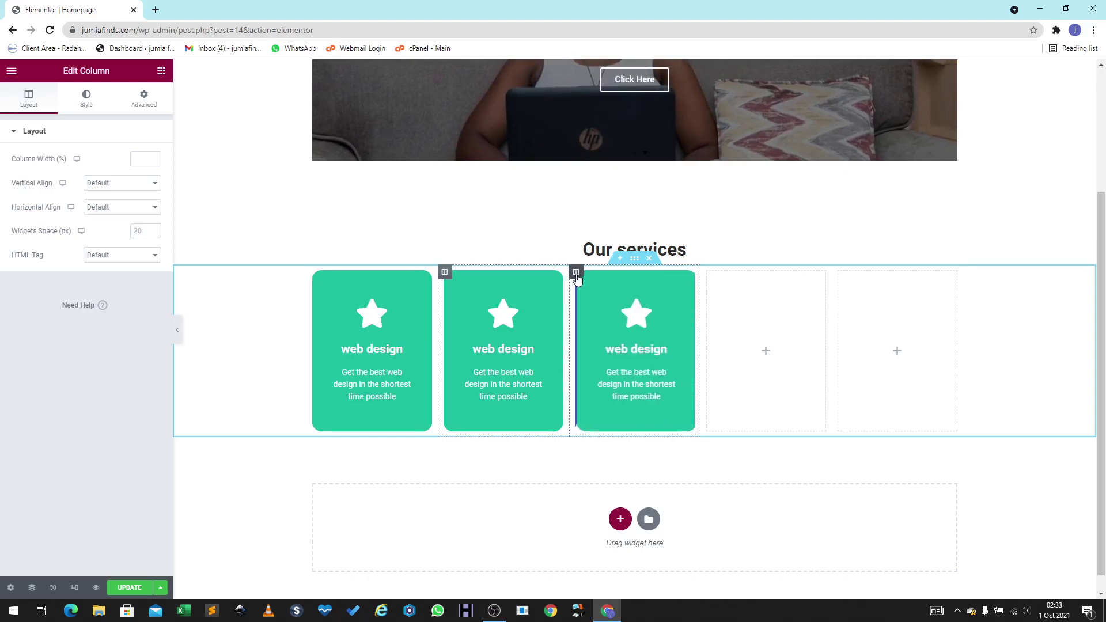
Step: Delete the empty columns so only the three 'web design' flip boxes remain, then save
{"action": "right_click", "coordinate": [577, 279]}
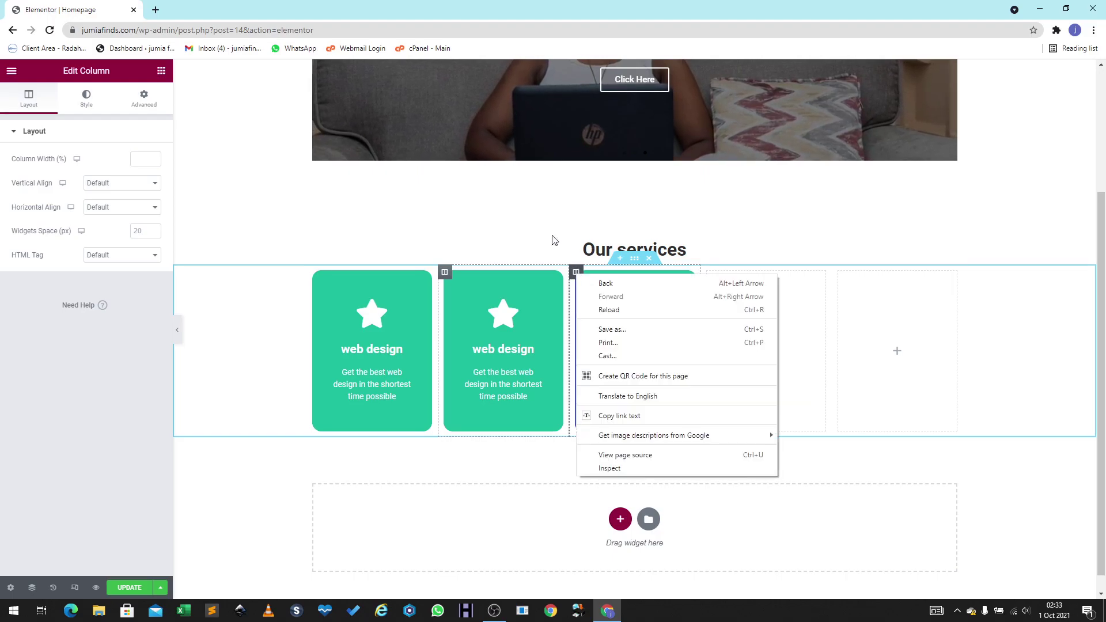
{"action": "left_click", "coordinate": [77, 361]}
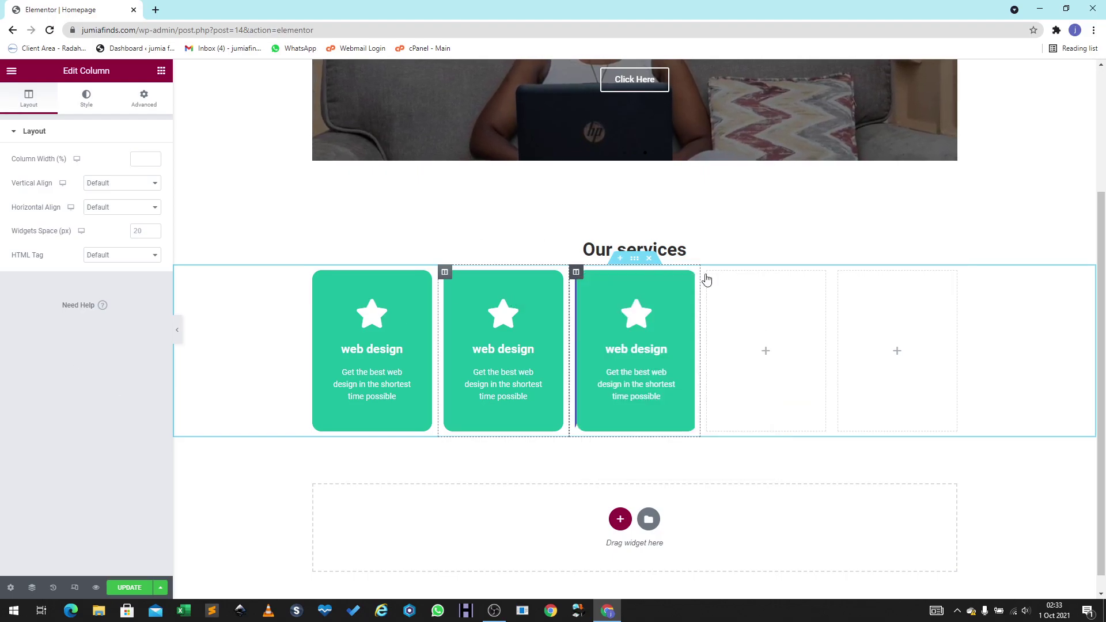
{"action": "right_click", "coordinate": [686, 285]}
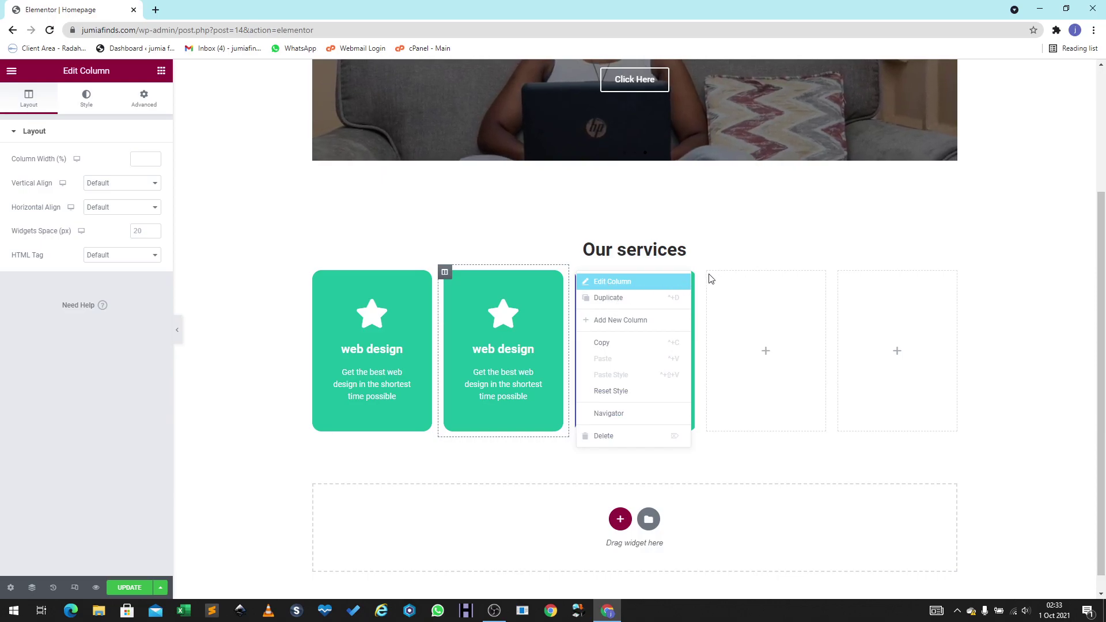
{"action": "left_click", "coordinate": [737, 281]}
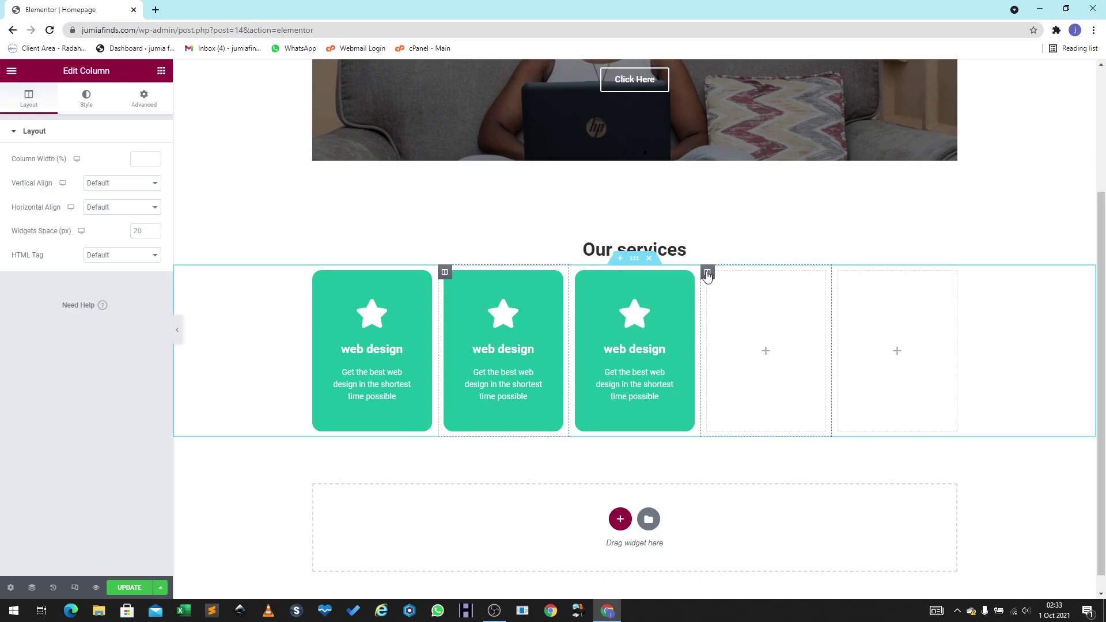
{"action": "right_click", "coordinate": [707, 274]}
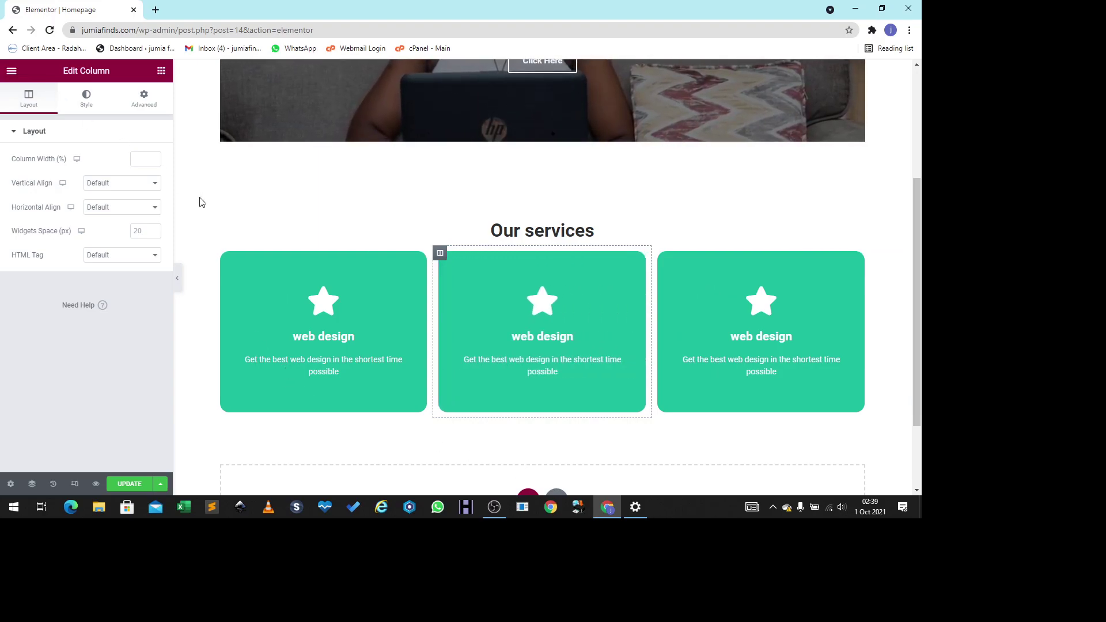
{"action": "left_click", "coordinate": [124, 484]}
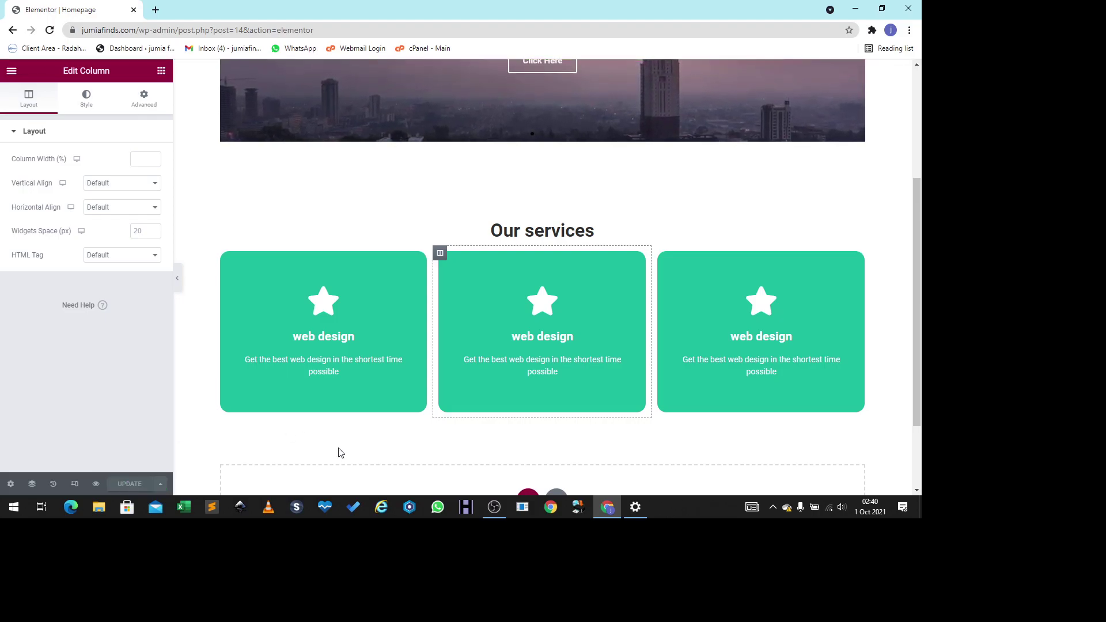
Step: Check the three saved 'web design' flip boxes in Our services and open Elementor's main menu
{"action": "scroll", "coordinate": [340, 453], "scroll_direction": "down", "scroll_amount": 2}
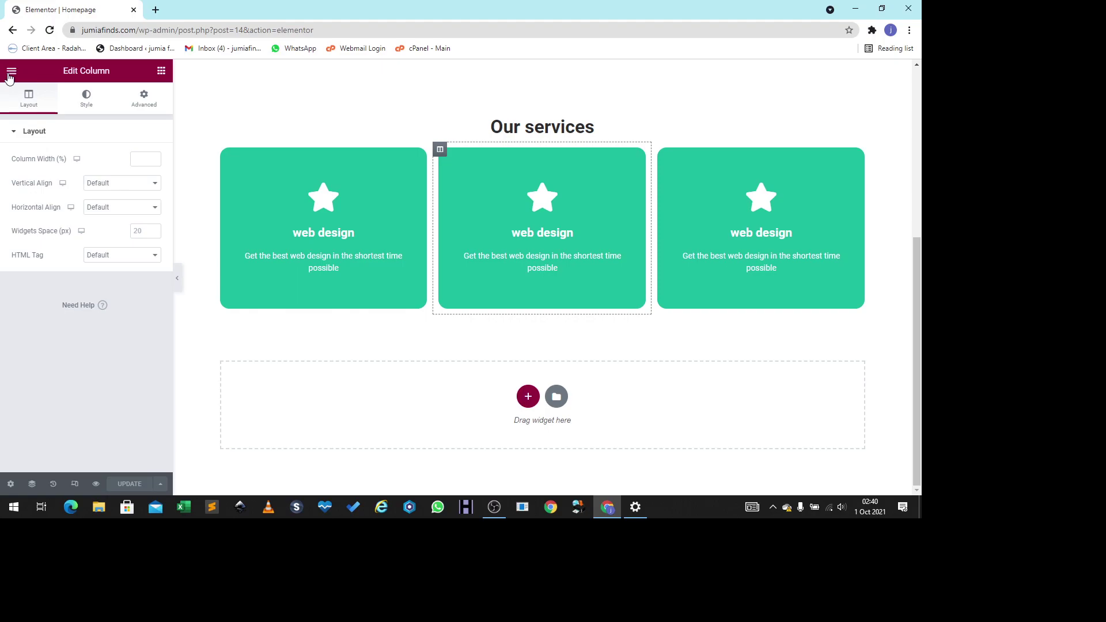
{"action": "left_click", "coordinate": [9, 77]}
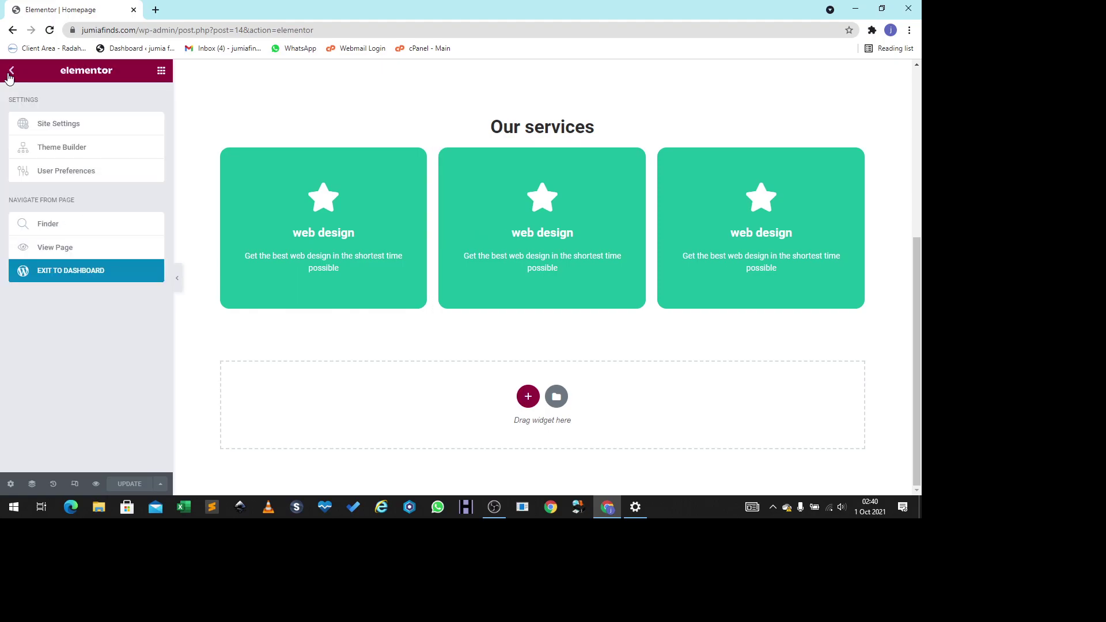
Step: Exit Elementor to the Homepage's WordPress edit screen and return to the browser
{"action": "left_click", "coordinate": [65, 277]}
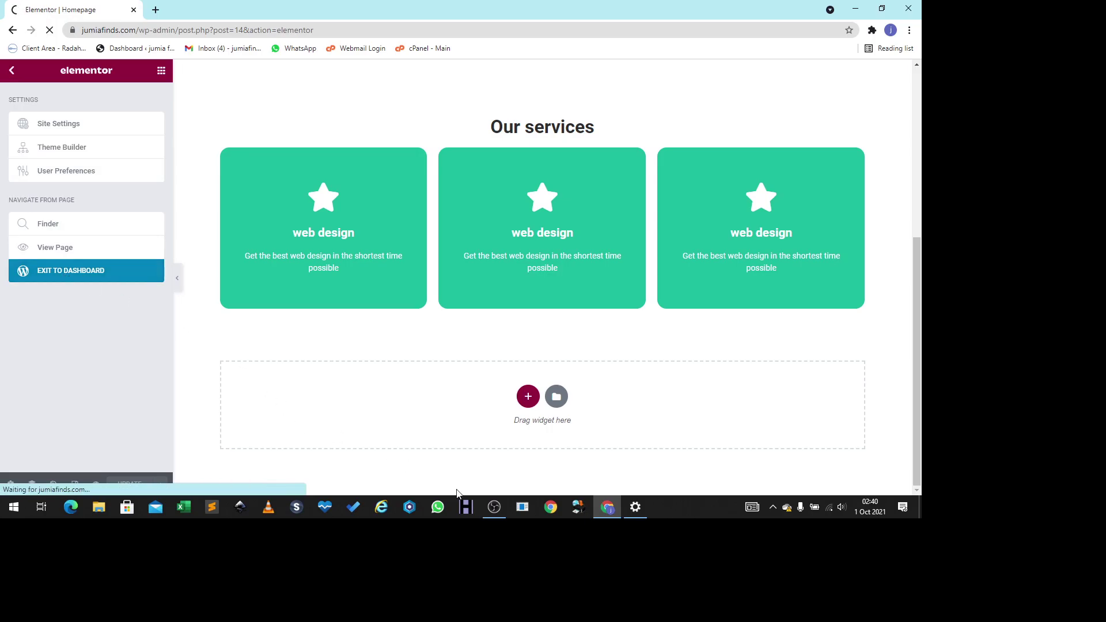
{"action": "left_click", "coordinate": [493, 508]}
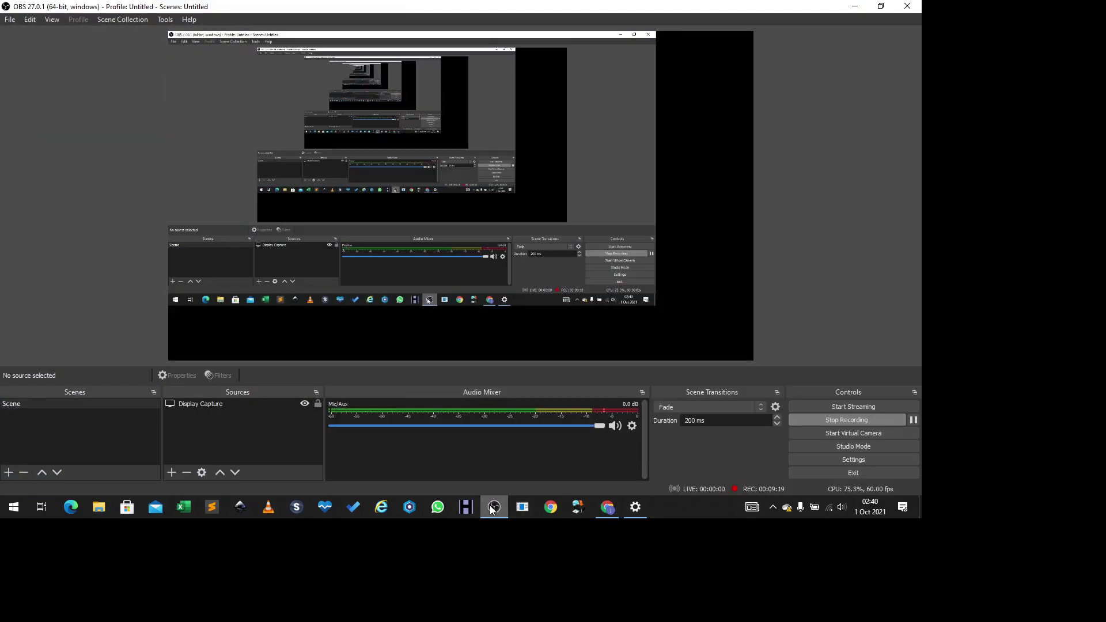
{"action": "left_click", "coordinate": [492, 508]}
{"action": "left_click", "coordinate": [492, 508]}
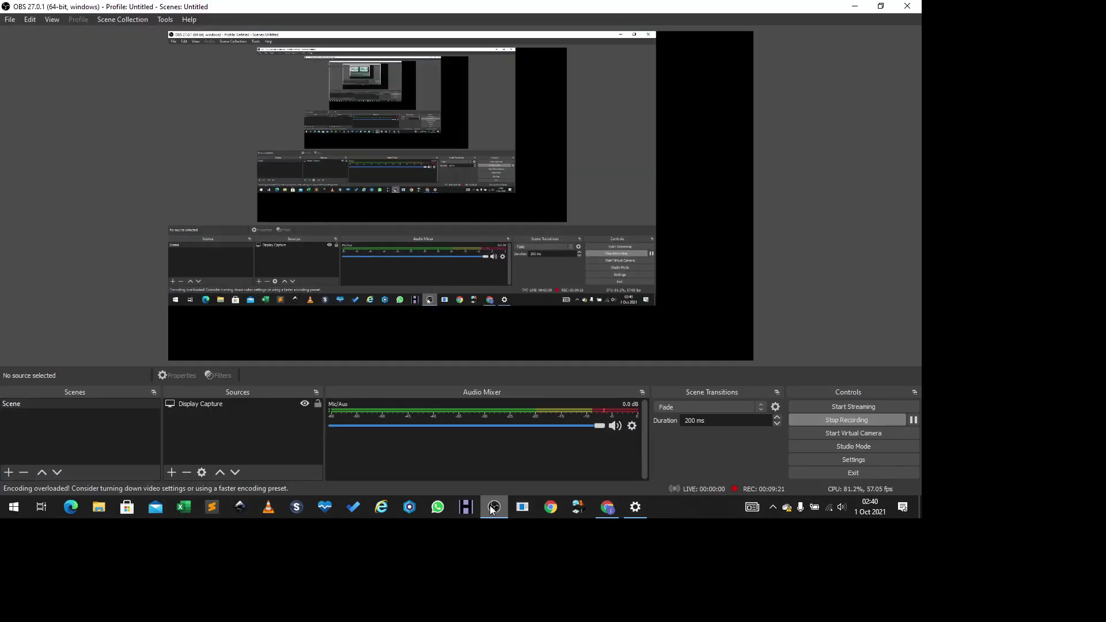
{"action": "left_click", "coordinate": [489, 506]}
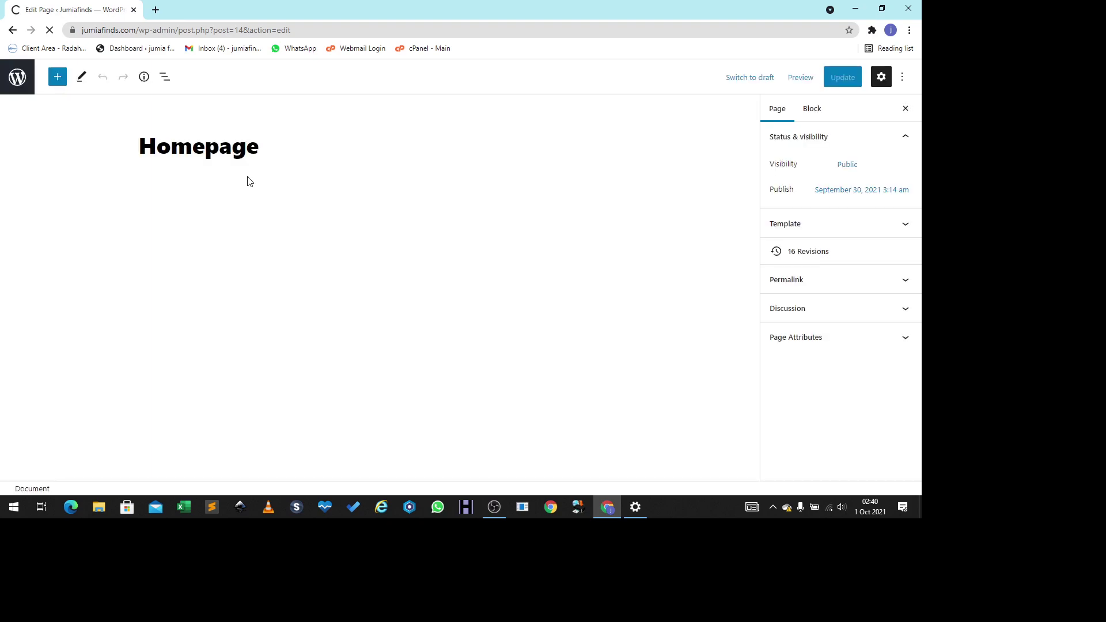
Step: Go to the Pages list, then open Contact Form 7's Contact Forms list
{"action": "left_click", "coordinate": [22, 82]}
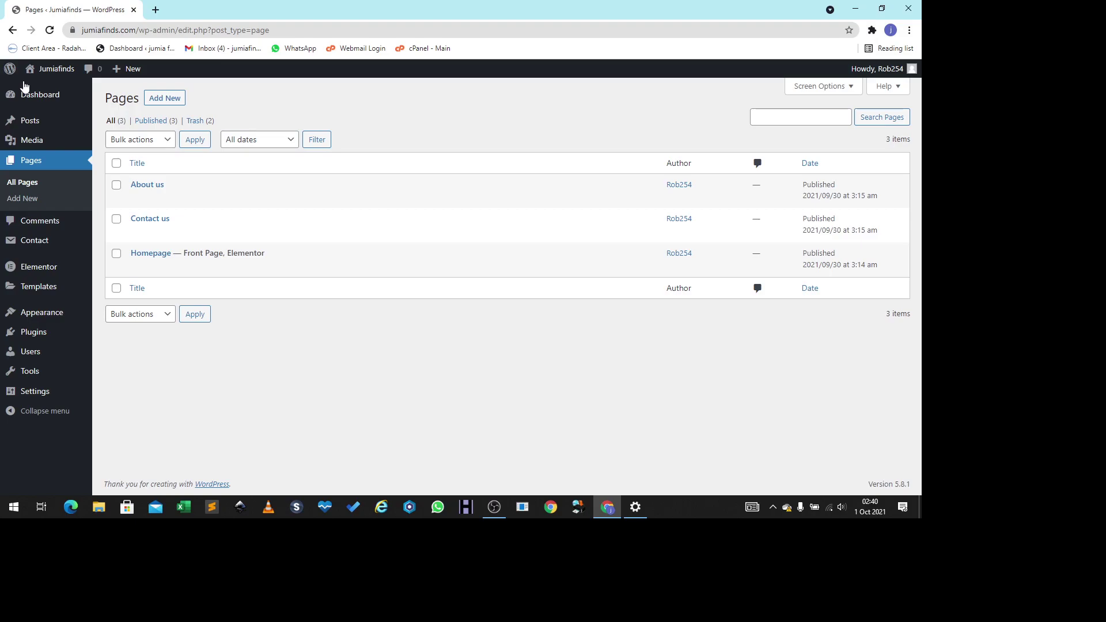
{"action": "mouse_move", "coordinate": [127, 198]}
{"action": "mouse_move", "coordinate": [45, 351]}
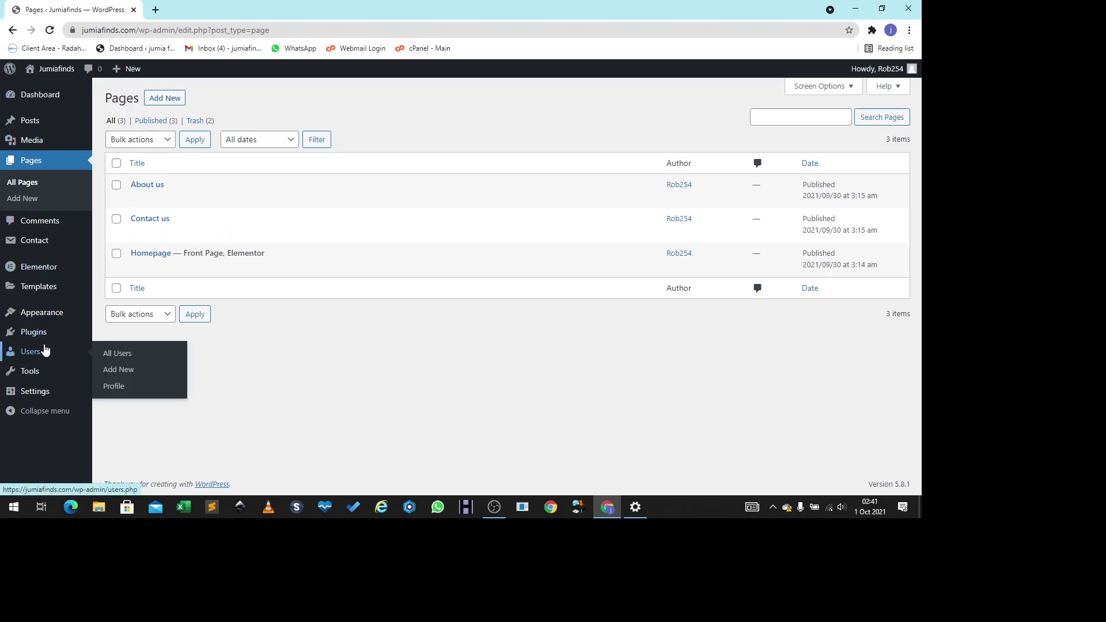
{"action": "mouse_move", "coordinate": [35, 246]}
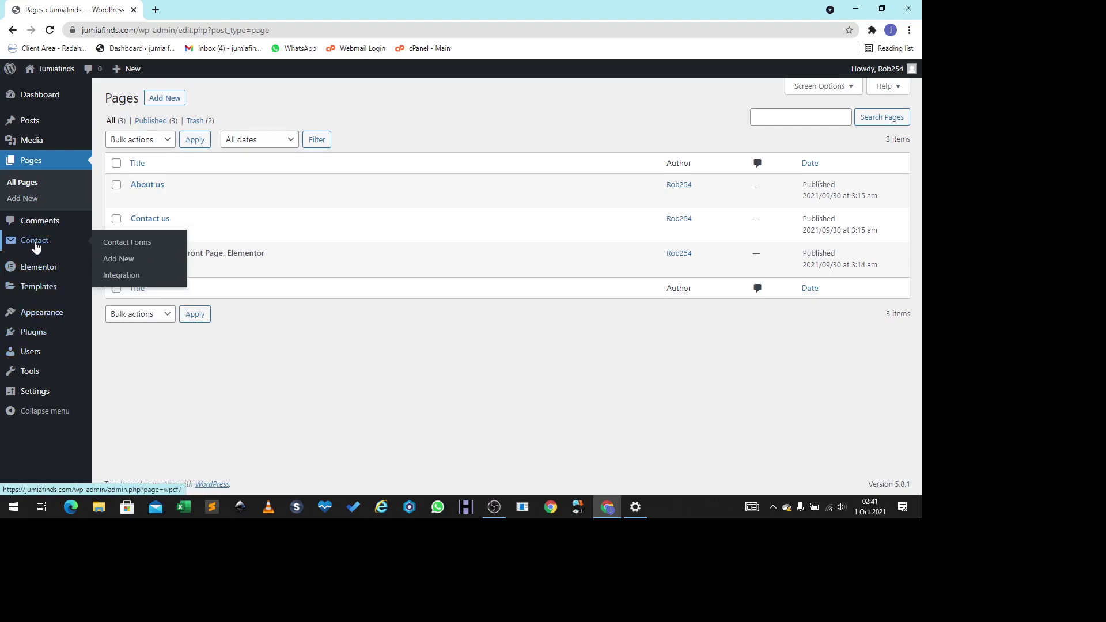
{"action": "left_click", "coordinate": [121, 245]}
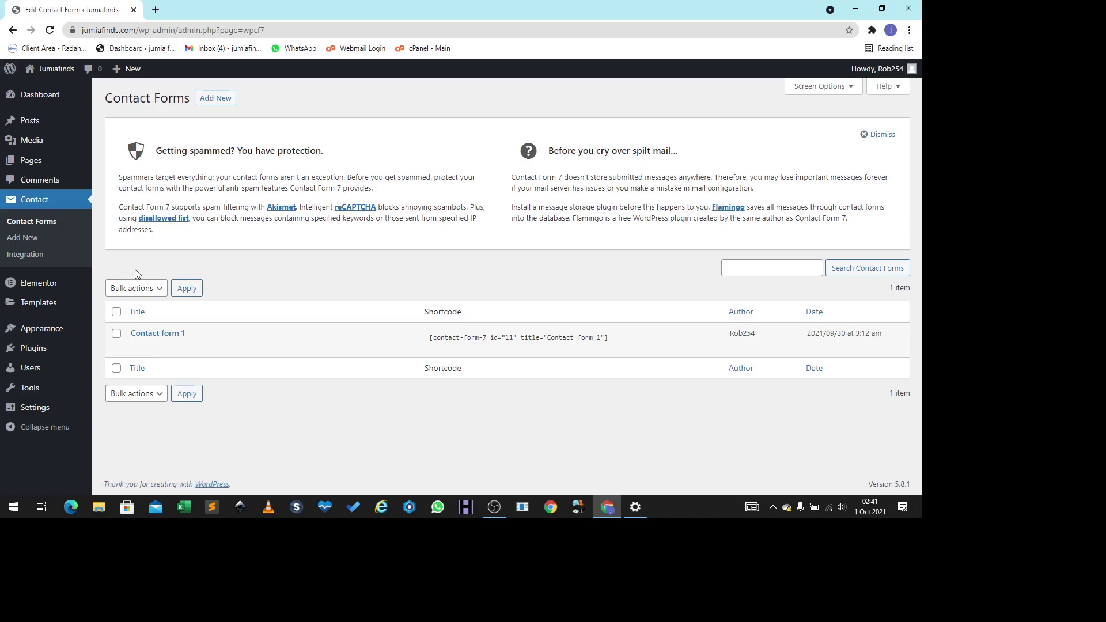
Step: Open Contact form 1 for editing and select its shortcode to copy it
{"action": "mouse_move", "coordinate": [140, 349]}
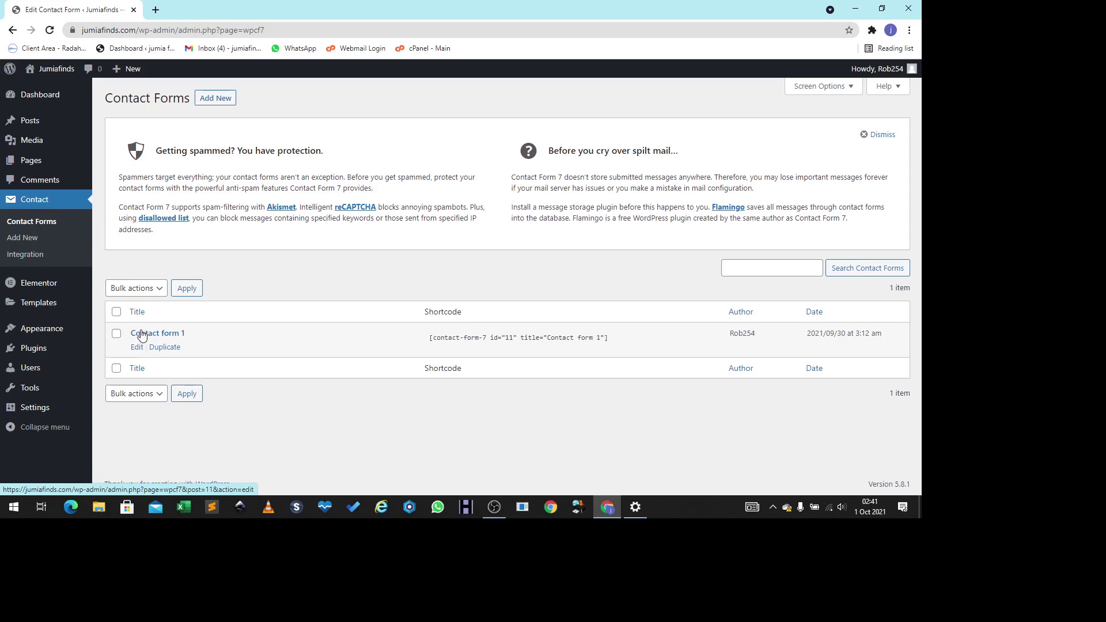
{"action": "left_click", "coordinate": [138, 349]}
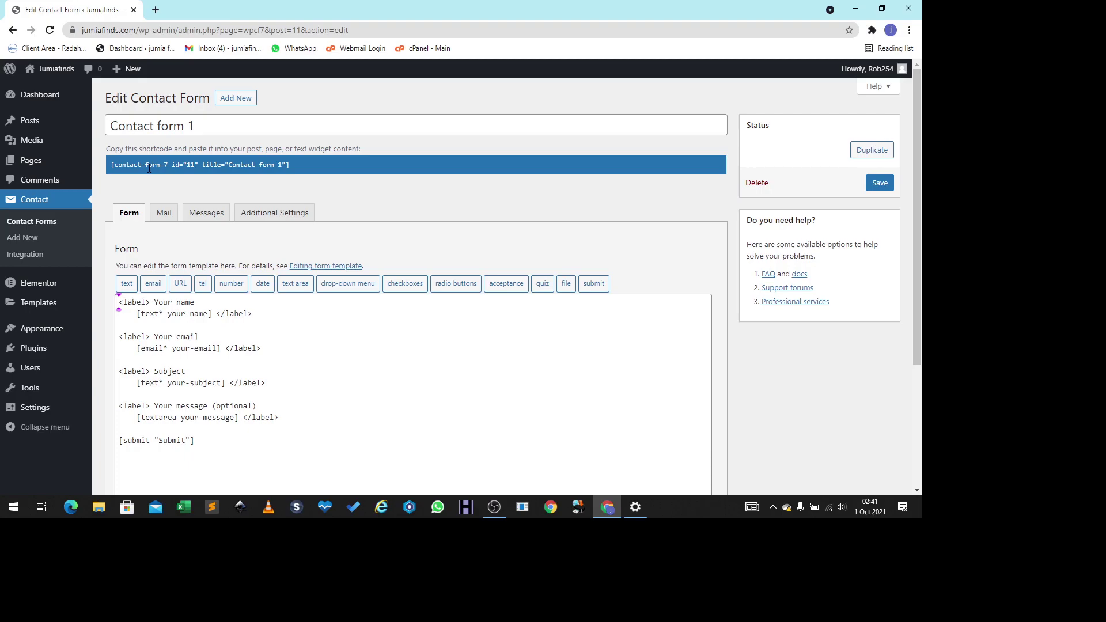
{"action": "left_click", "coordinate": [155, 165]}
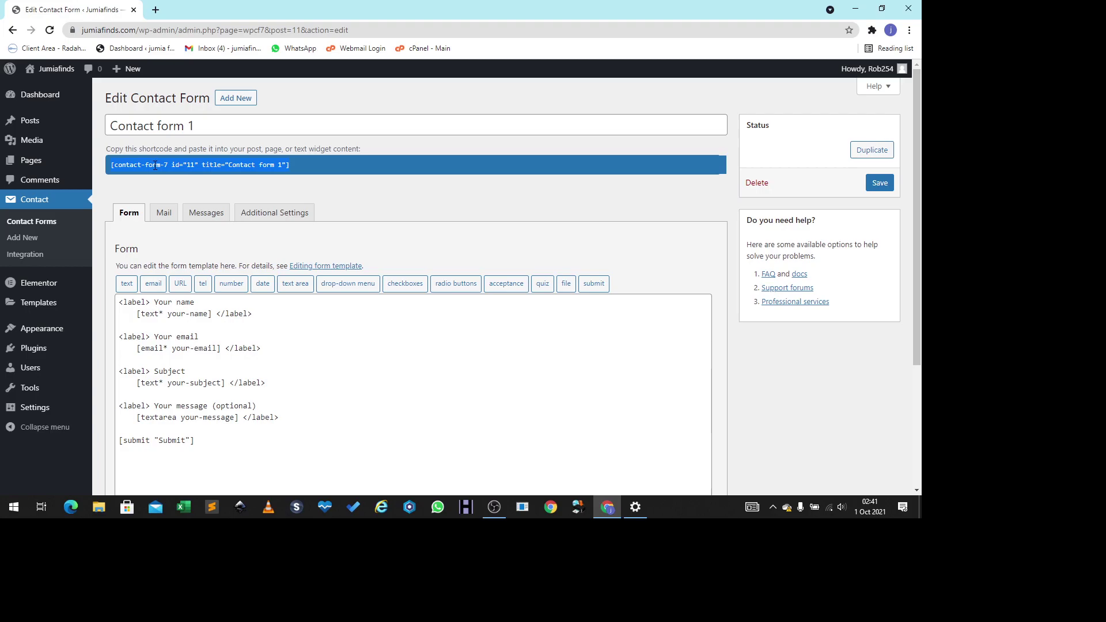
{"action": "right_click", "coordinate": [155, 165]}
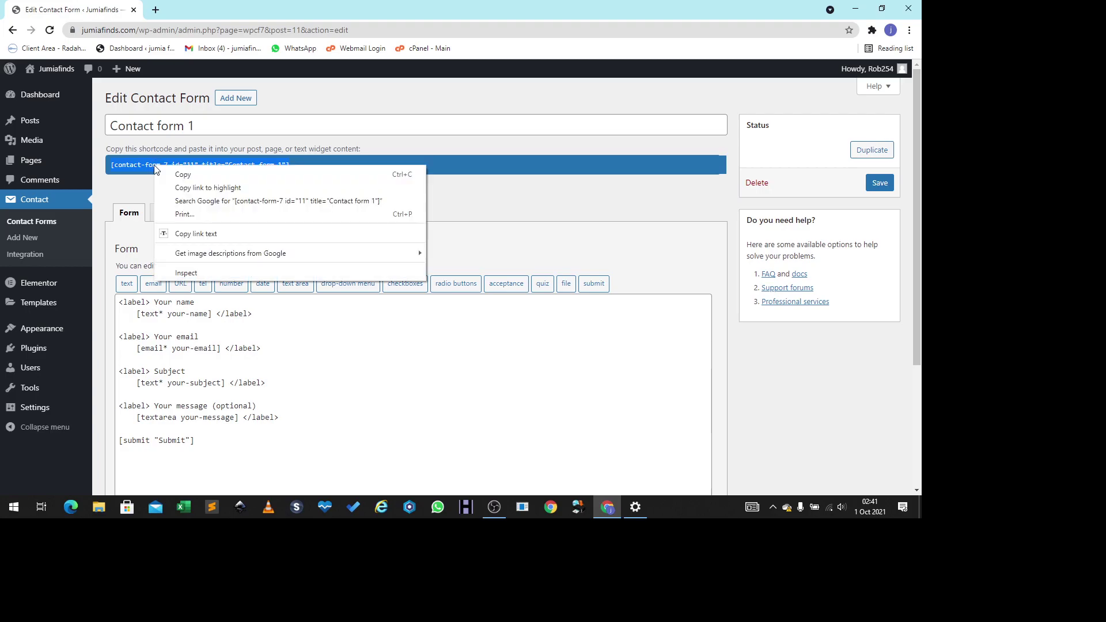
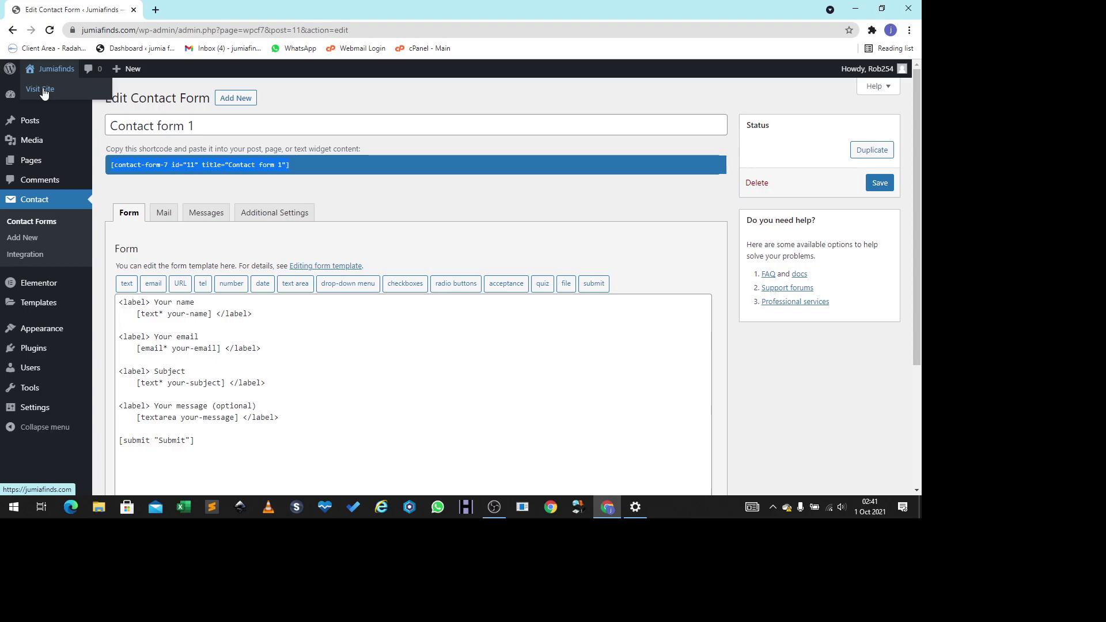
Step: Open the live site in a new browser tab from Visit Site
{"action": "middle_click", "coordinate": [43, 90]}
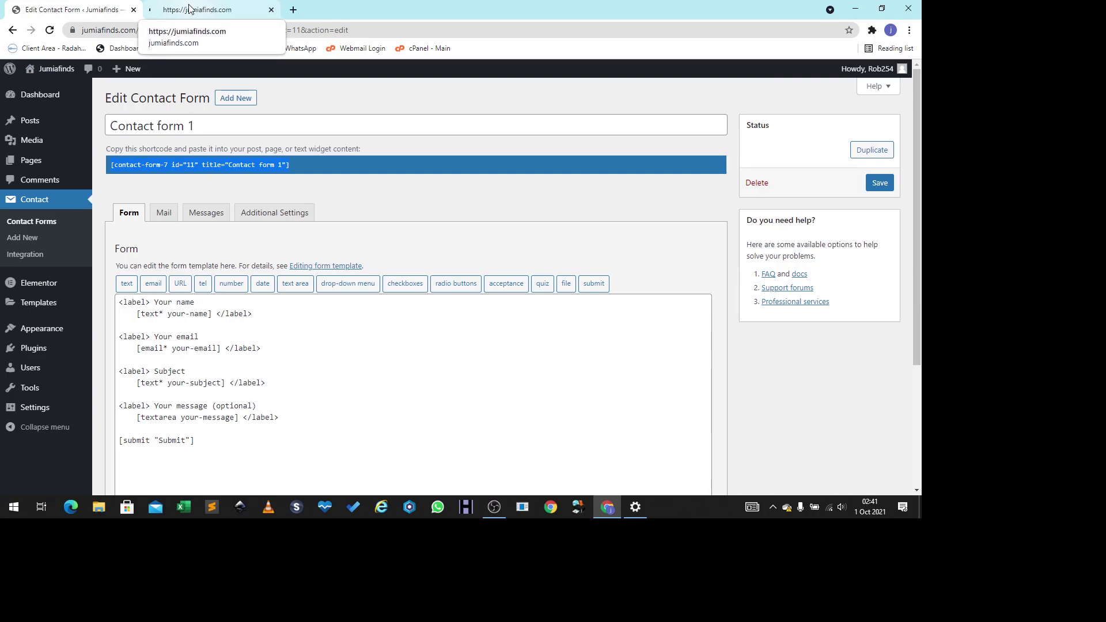
Step: Switch to the live site tab and open the Homepage in the Elementor editor
{"action": "left_click", "coordinate": [190, 8]}
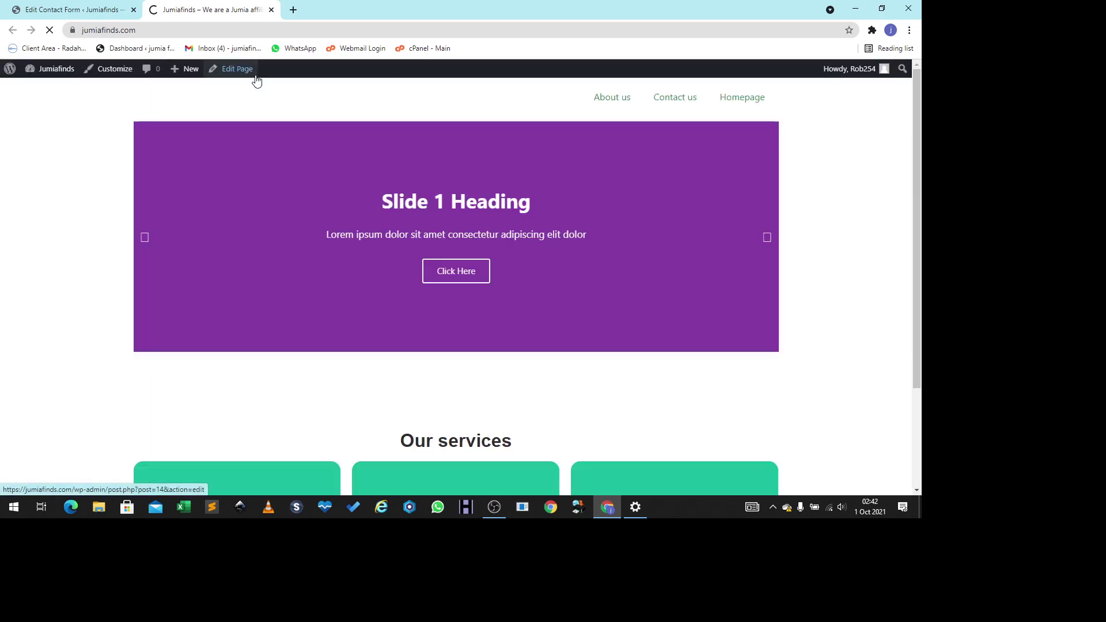
{"action": "scroll", "coordinate": [407, 352], "scroll_direction": "down", "scroll_amount": 2}
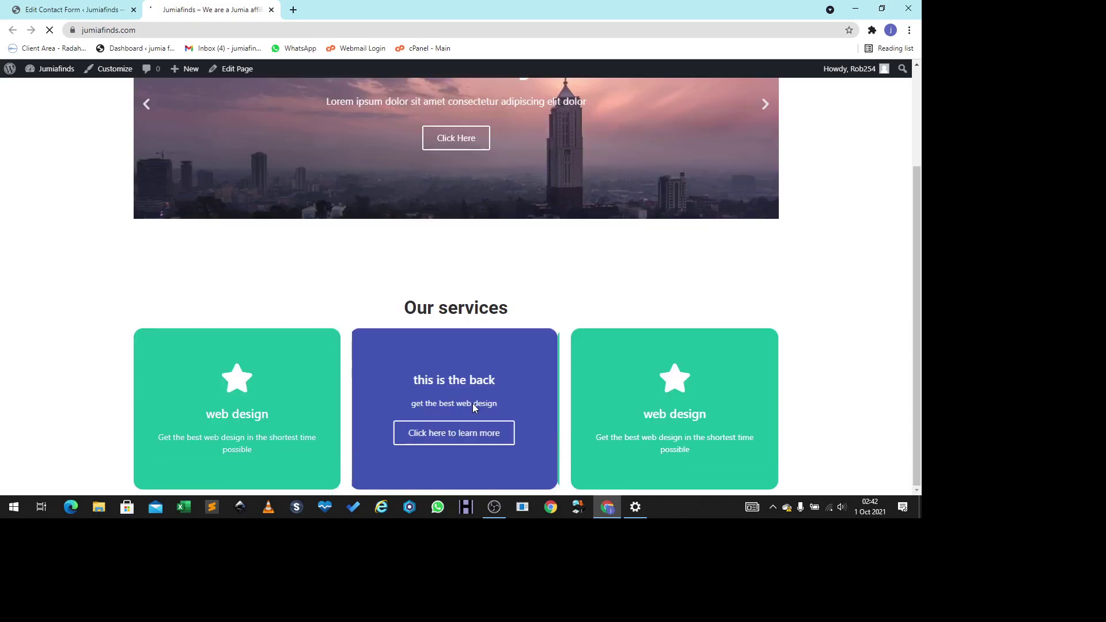
{"action": "scroll", "coordinate": [472, 403], "scroll_direction": "up", "scroll_amount": 2}
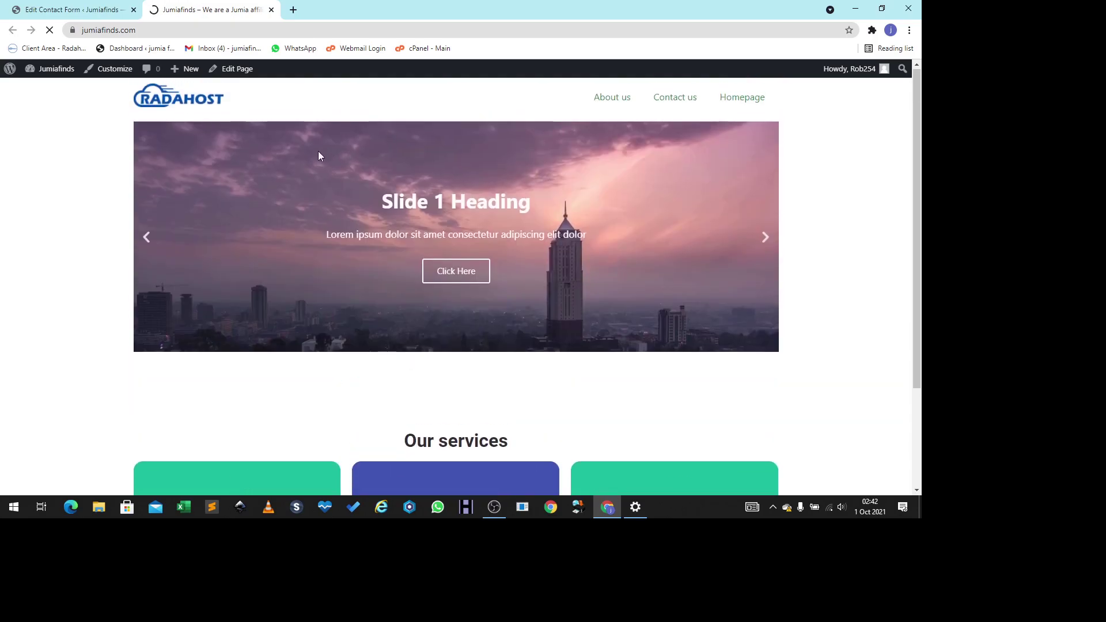
{"action": "left_click", "coordinate": [231, 73]}
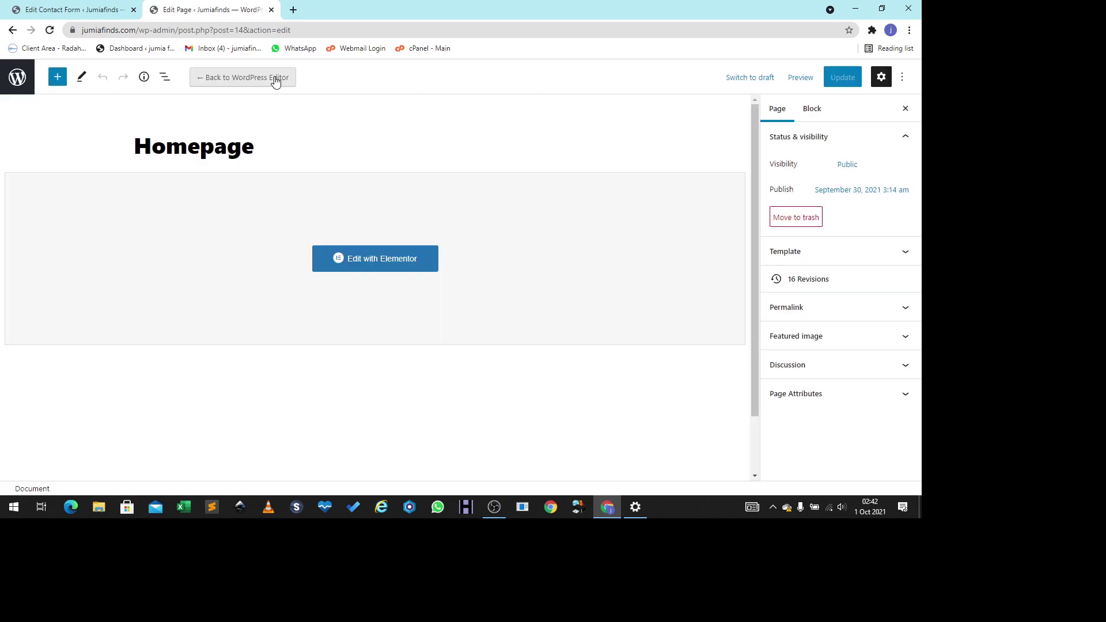
{"action": "left_click", "coordinate": [366, 266]}
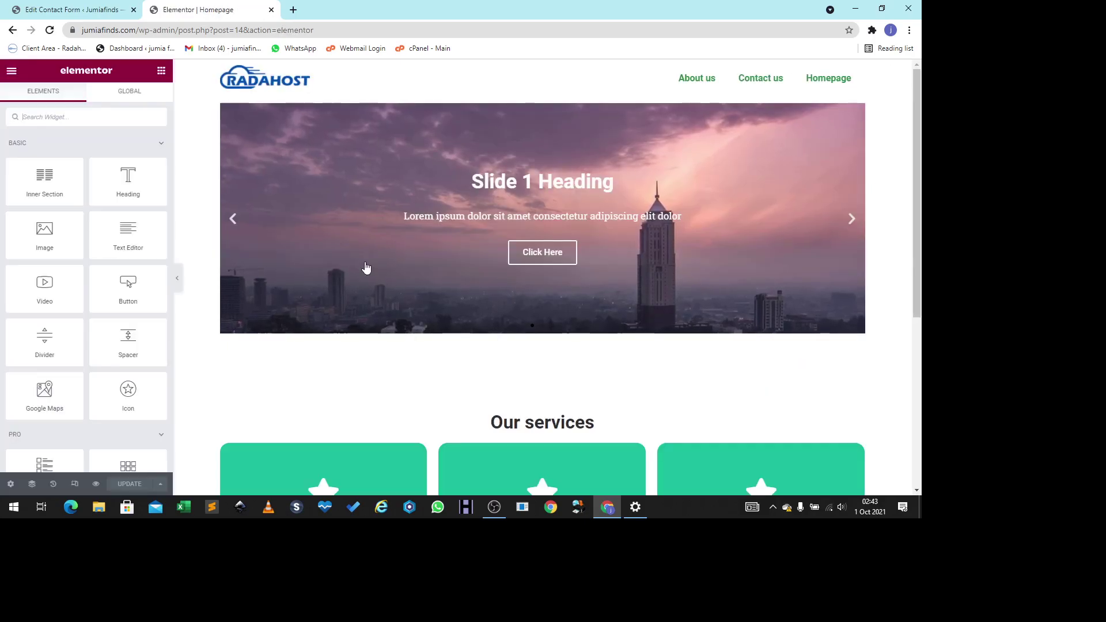
Step: Search widgets for 'shortcode' and drop a Shortcode widget into the empty section below Our services
{"action": "scroll", "coordinate": [396, 340], "scroll_direction": "down", "scroll_amount": 4}
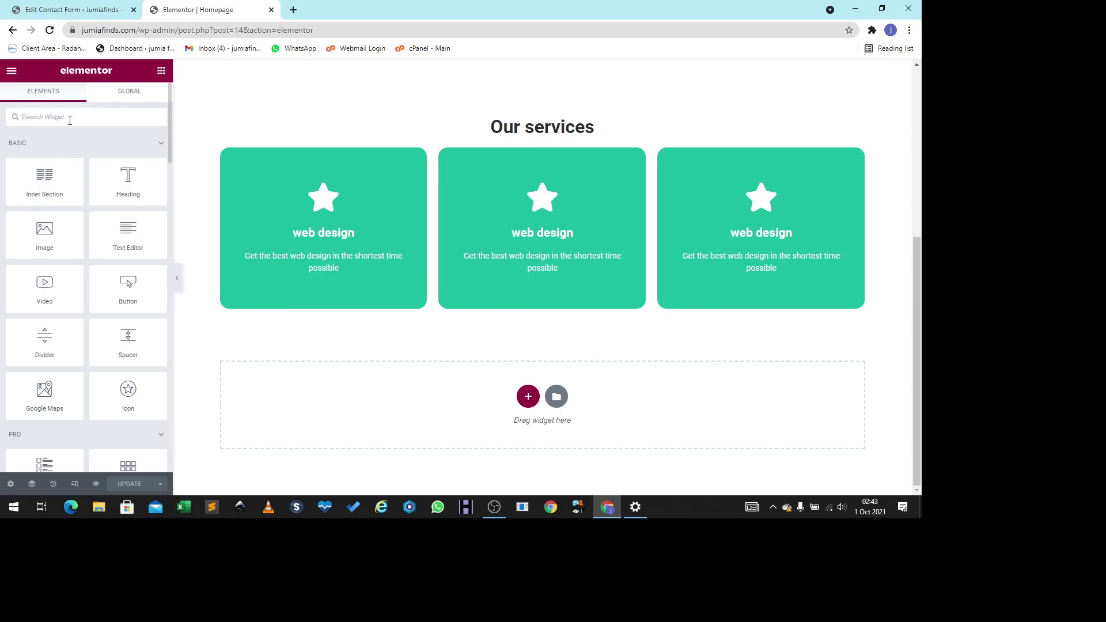
{"action": "type", "text": "short"}
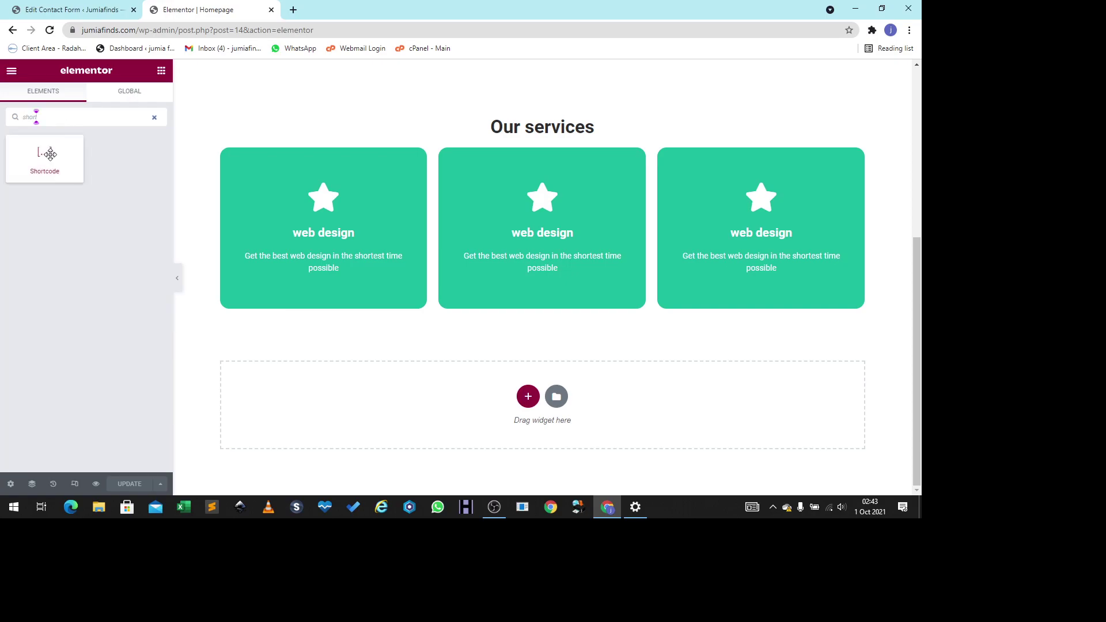
{"action": "left_click_drag", "start_coordinate": [45, 158], "coordinate": [442, 410]}
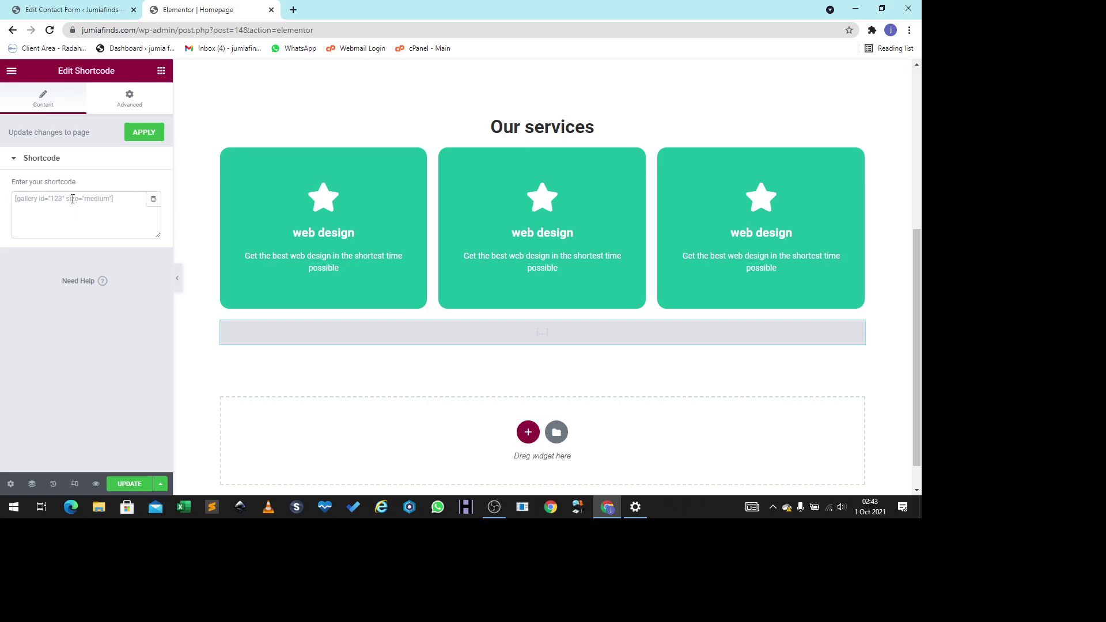
Step: Paste Contact form 1's shortcode into the Shortcode widget and apply it
{"action": "left_click", "coordinate": [41, 8]}
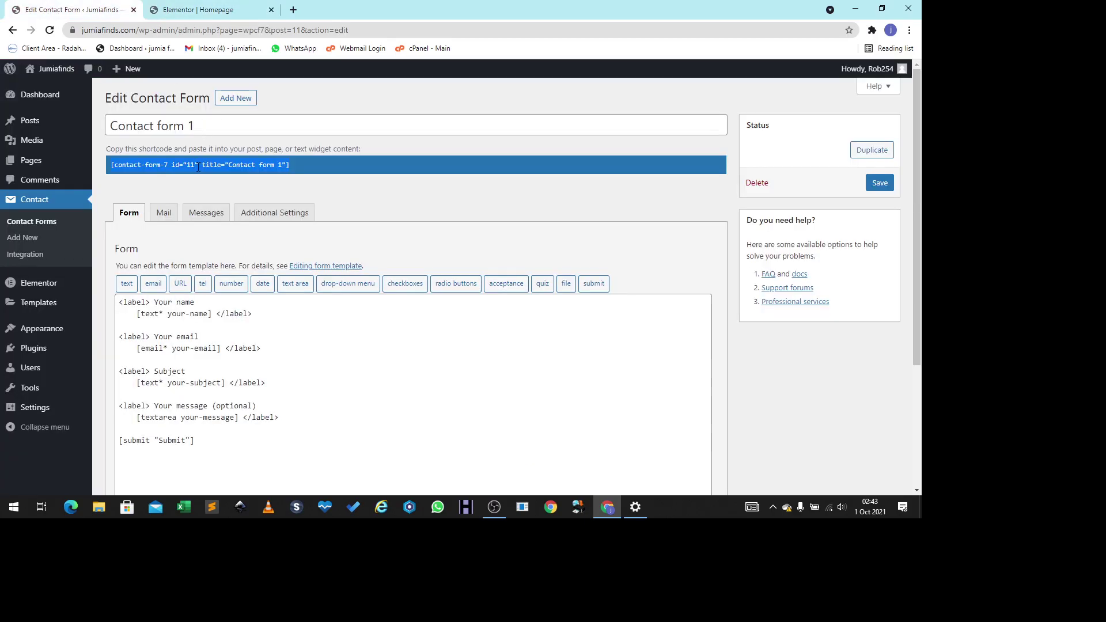
{"action": "left_click", "coordinate": [203, 10]}
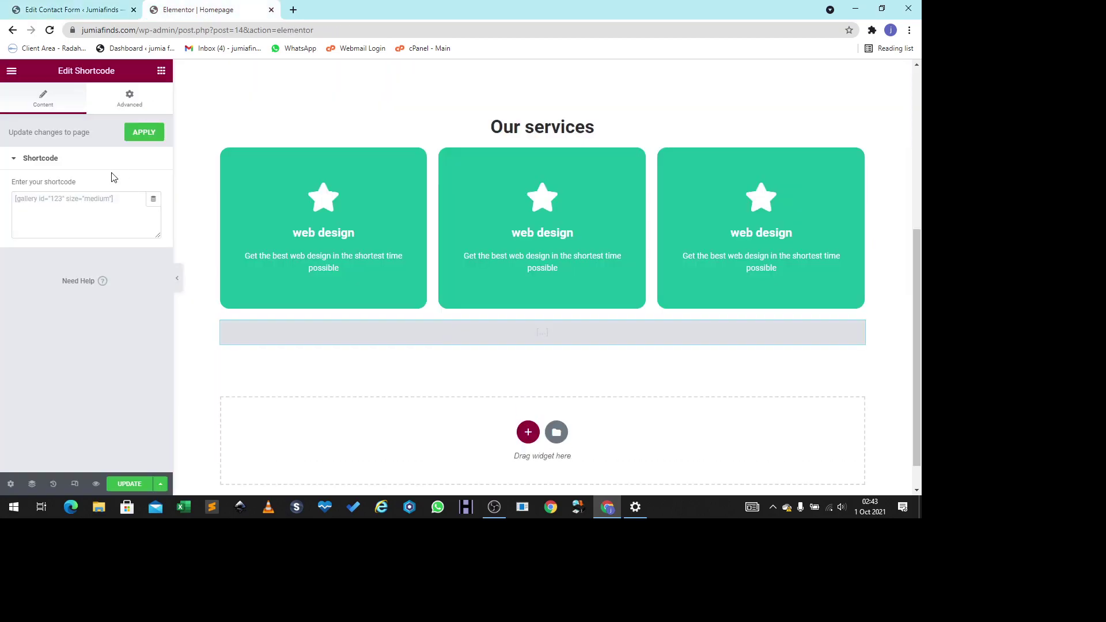
{"action": "left_click", "coordinate": [74, 204]}
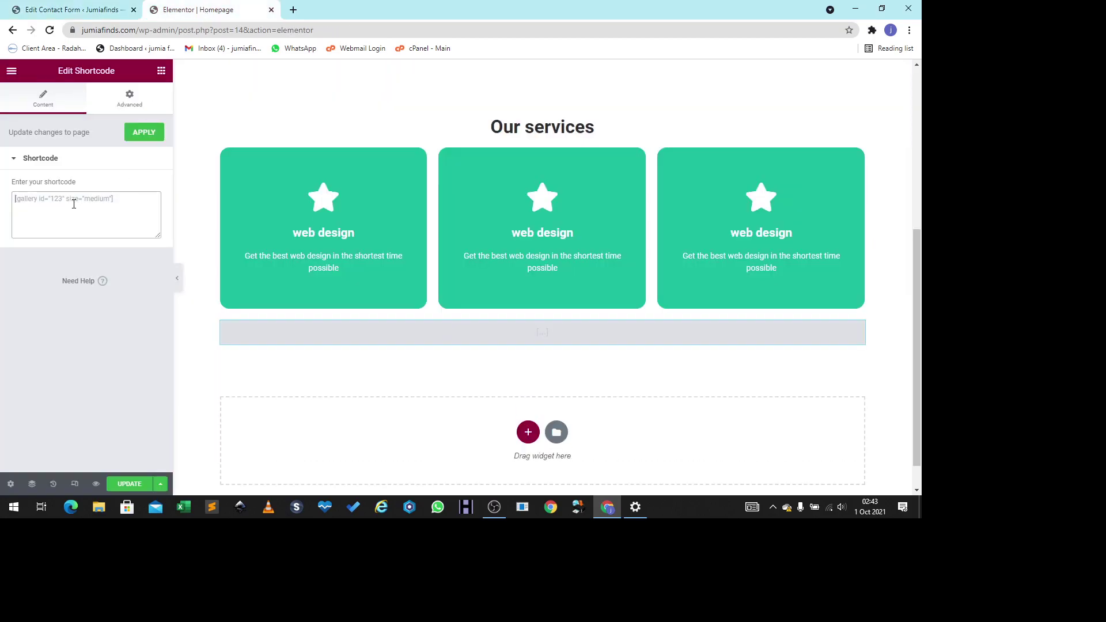
{"action": "type", "text": "[contact-form-7 id=\"11\" title=\"Contact form 1\"]"}
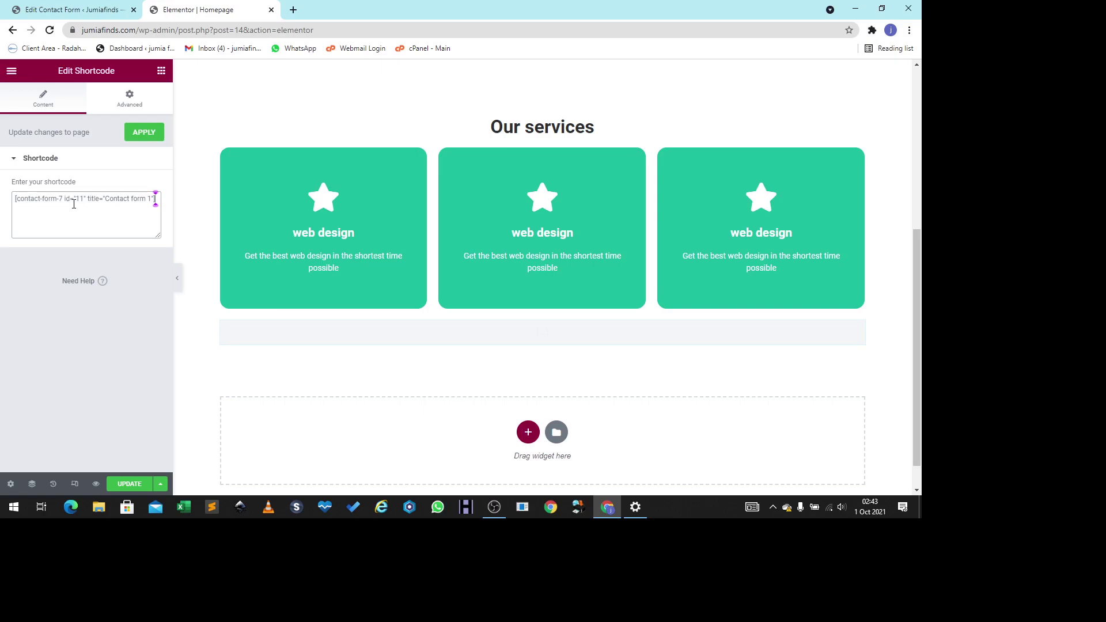
{"action": "left_click", "coordinate": [135, 138]}
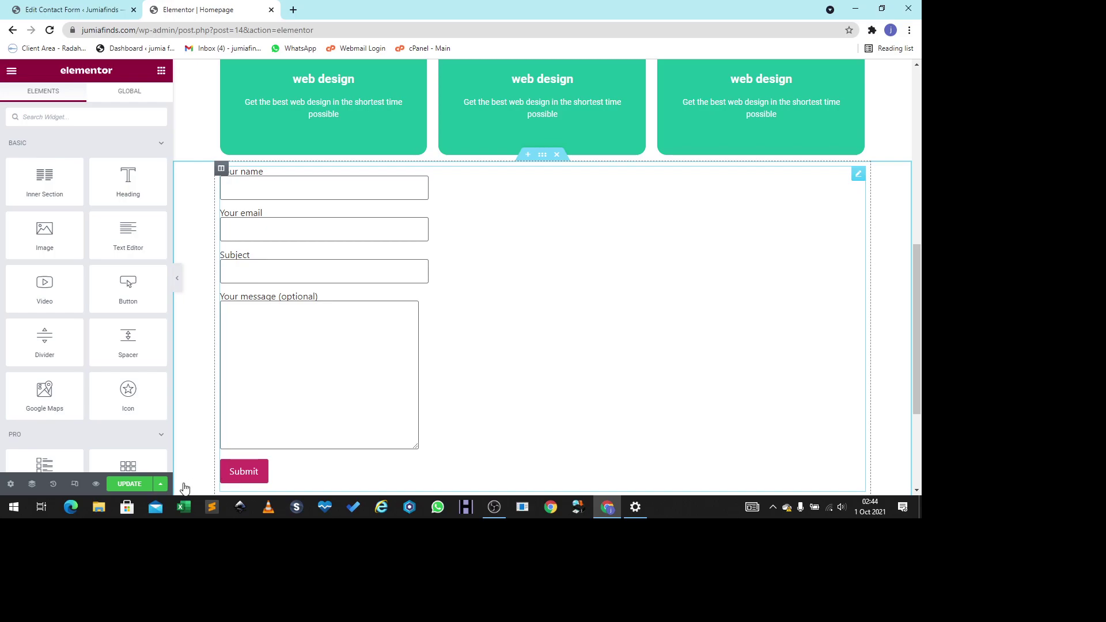
Step: Save the homepage with UPDATE and return to the Contact form 1 editor tab
{"action": "left_click", "coordinate": [127, 484]}
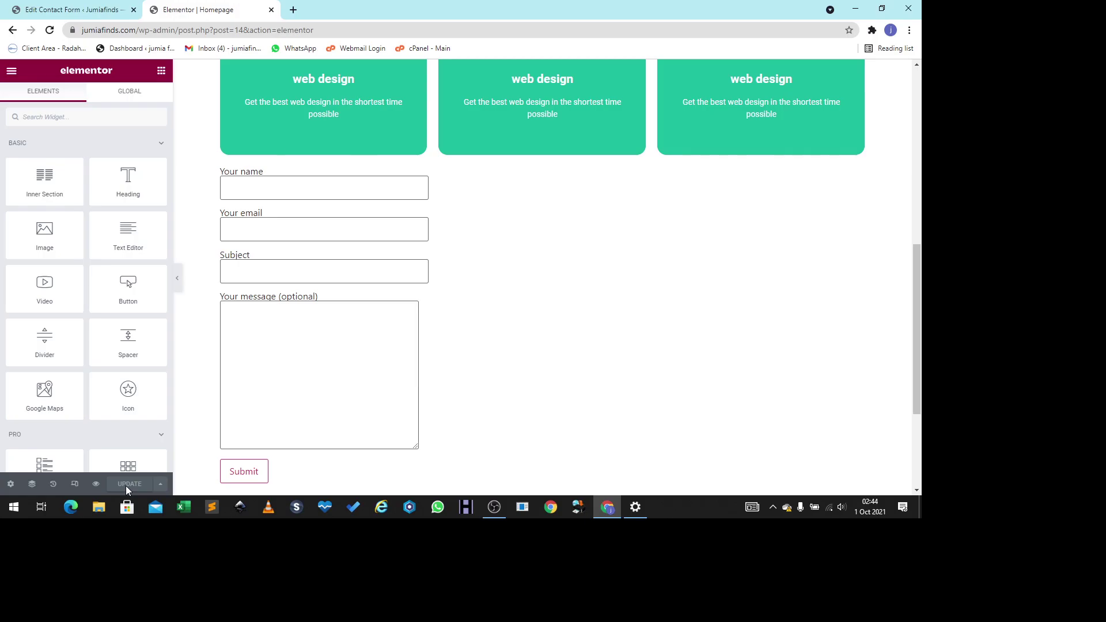
{"action": "left_click", "coordinate": [89, 12]}
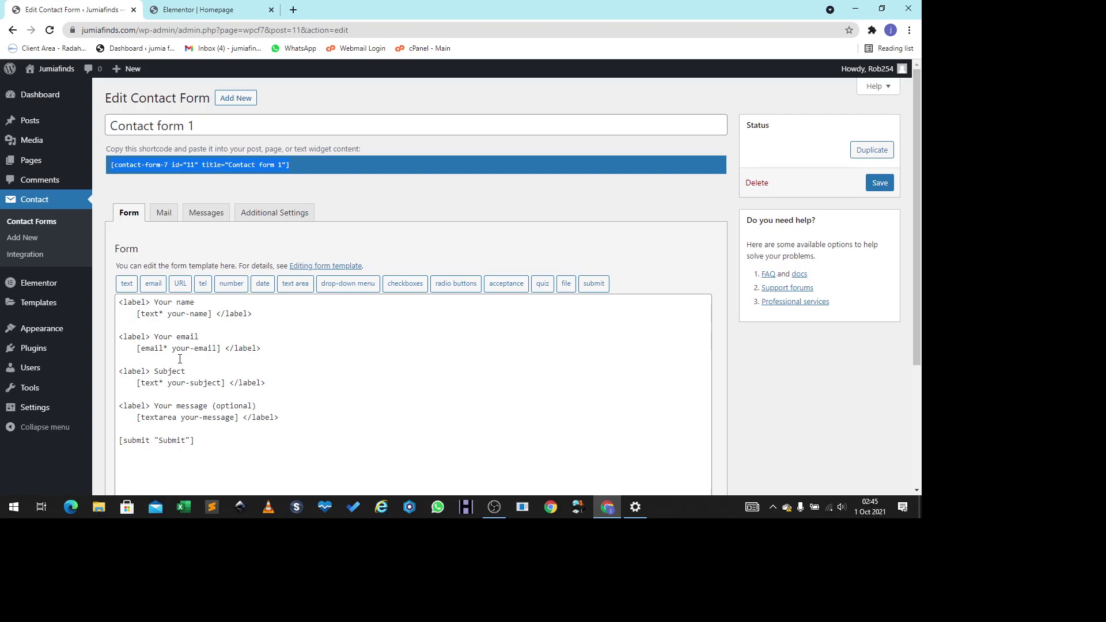
{"action": "left_click", "coordinate": [210, 12]}
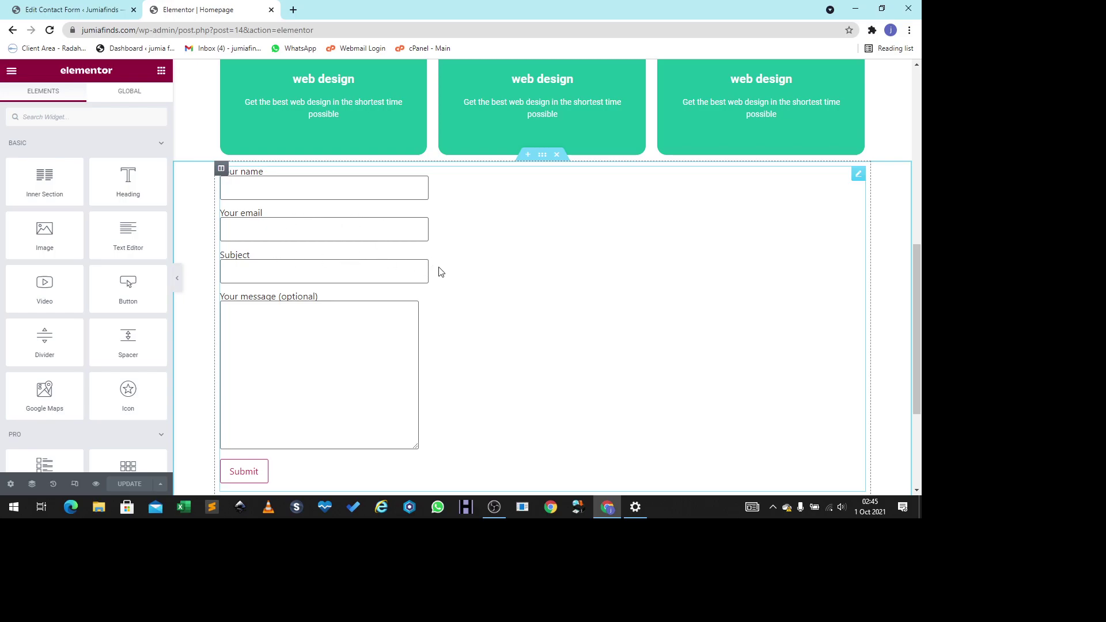
{"action": "left_click", "coordinate": [74, 10]}
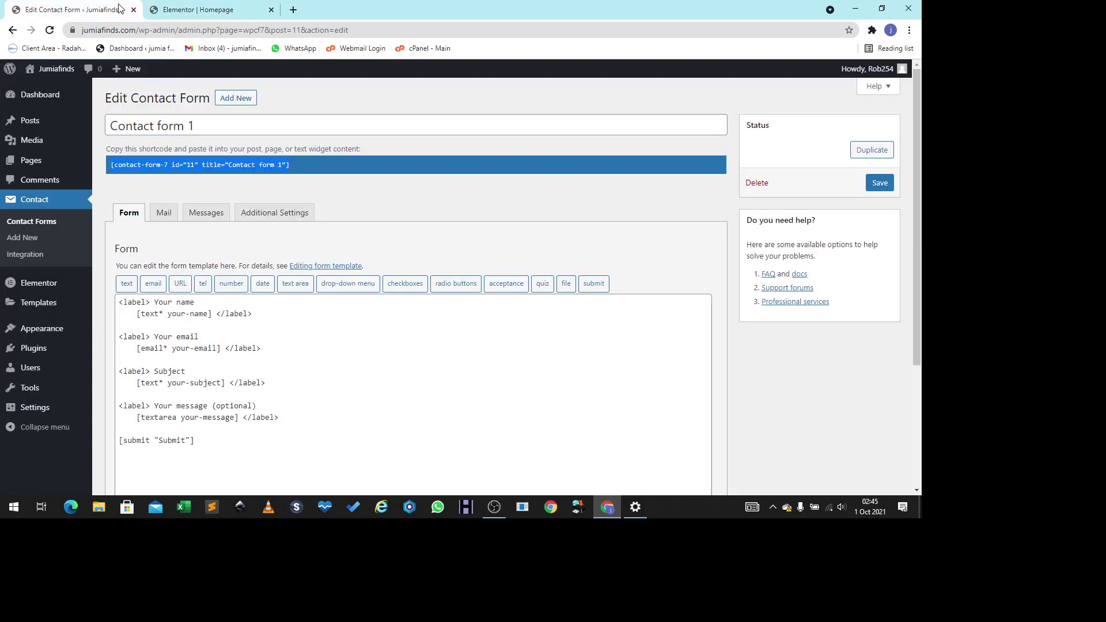
Step: Set Contact form 1's Mail tab to send form mail to the site's info address
{"action": "left_click", "coordinate": [164, 219]}
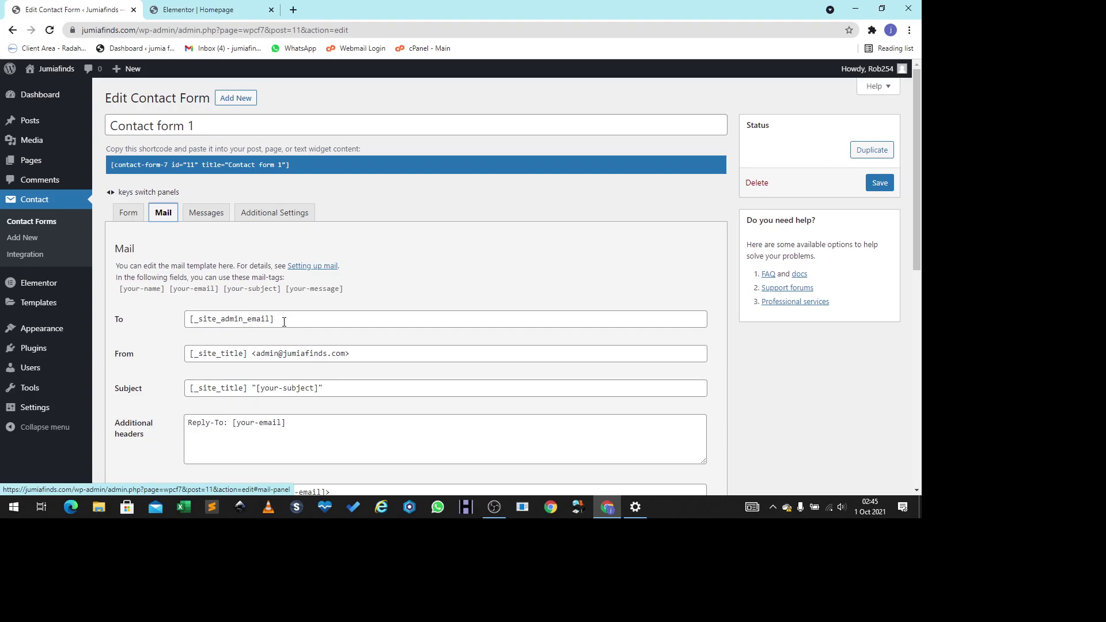
{"action": "scroll", "coordinate": [276, 379], "scroll_direction": "down", "scroll_amount": 3}
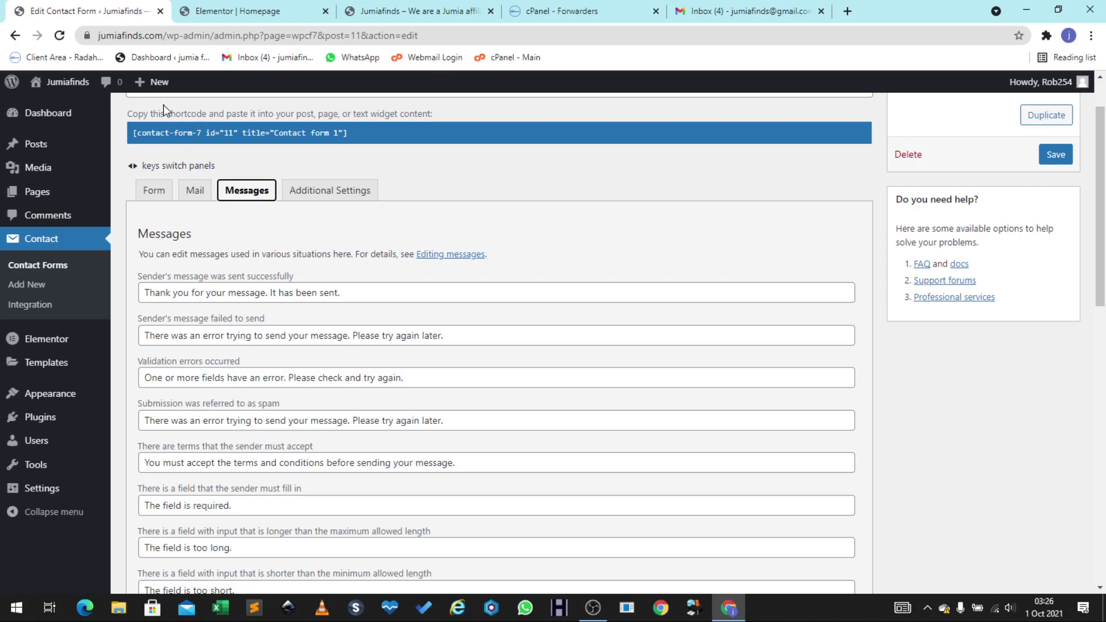
{"action": "left_click", "coordinate": [197, 200]}
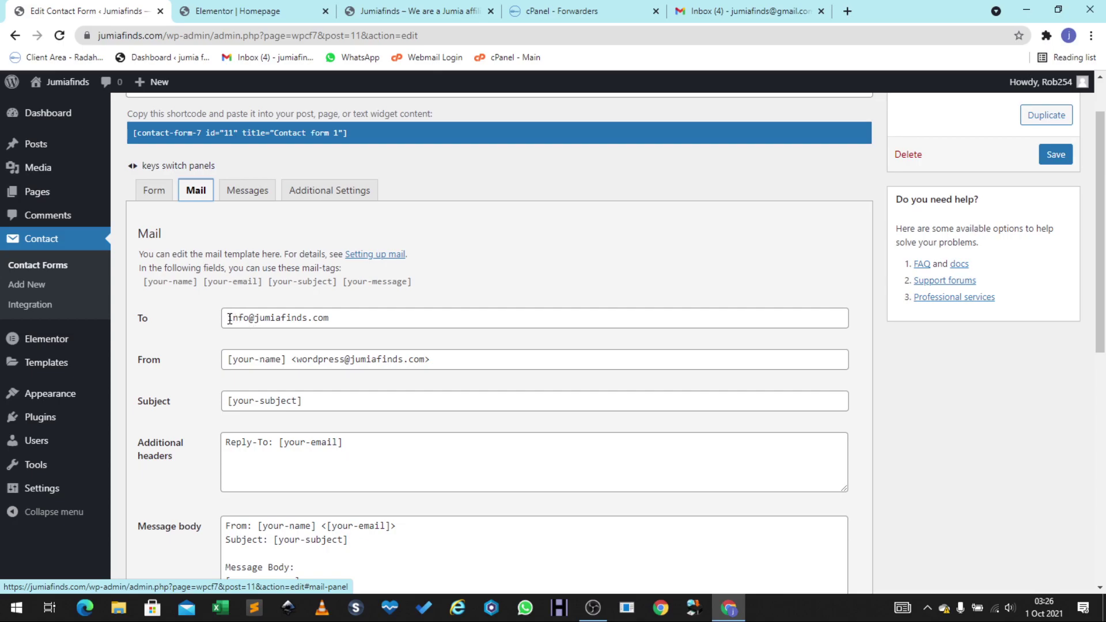
Step: Preview the homepage live, then move over to the cPanel Forwarders tab
{"action": "left_click", "coordinate": [212, 6]}
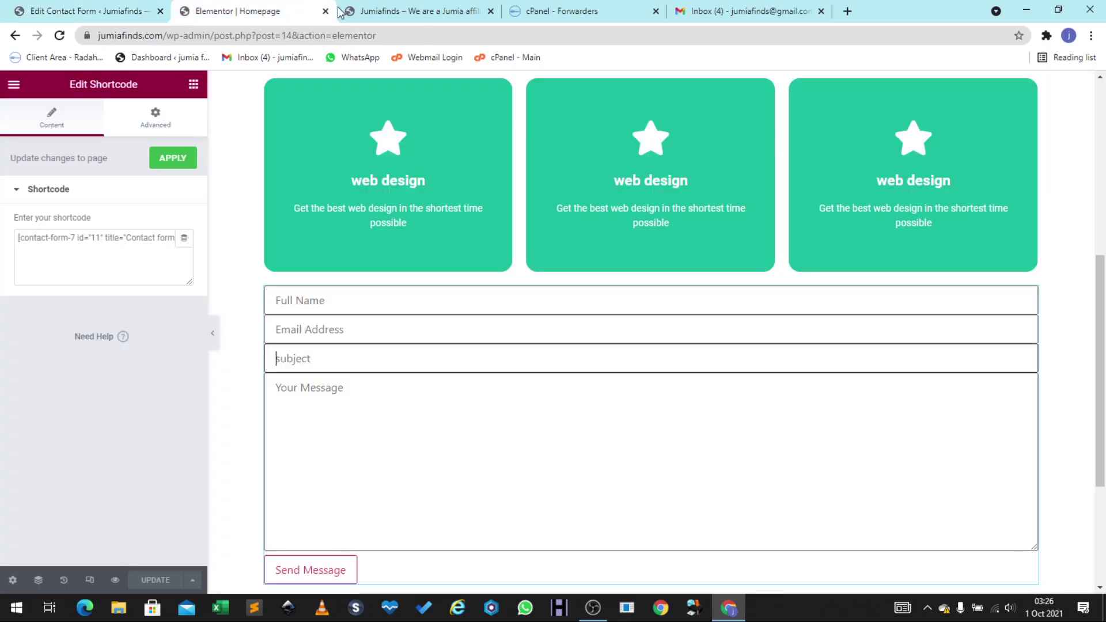
{"action": "left_click", "coordinate": [368, 15]}
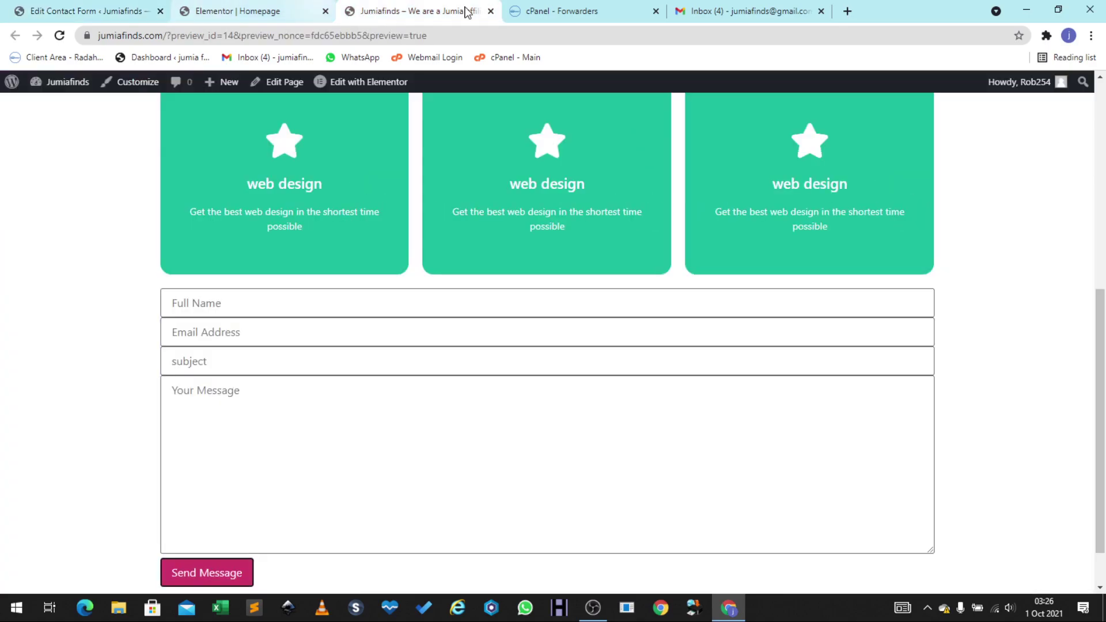
{"action": "left_click", "coordinate": [533, 9]}
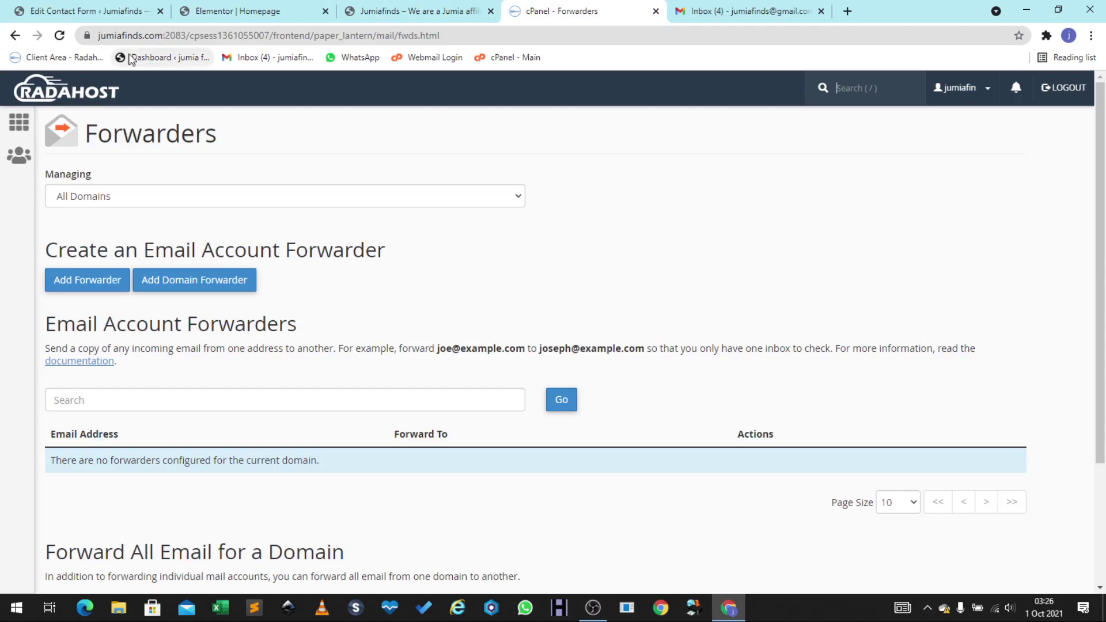
Step: Return to the cPanel home page after rechecking the contact form's mail settings
{"action": "left_click", "coordinate": [64, 93]}
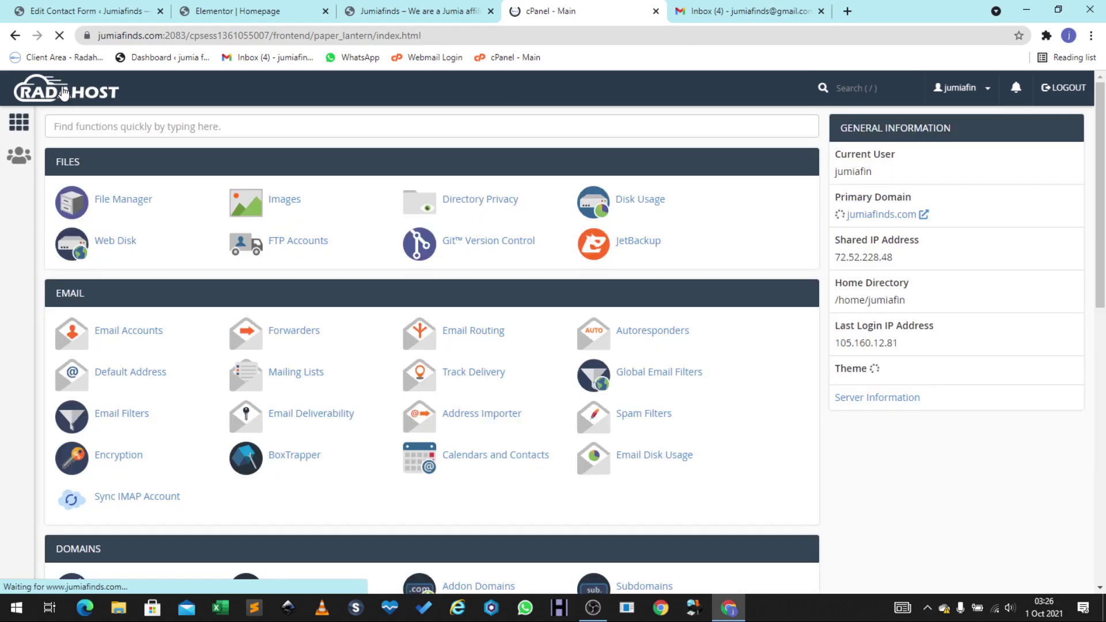
{"action": "scroll", "coordinate": [228, 305], "scroll_direction": "down", "scroll_amount": 8}
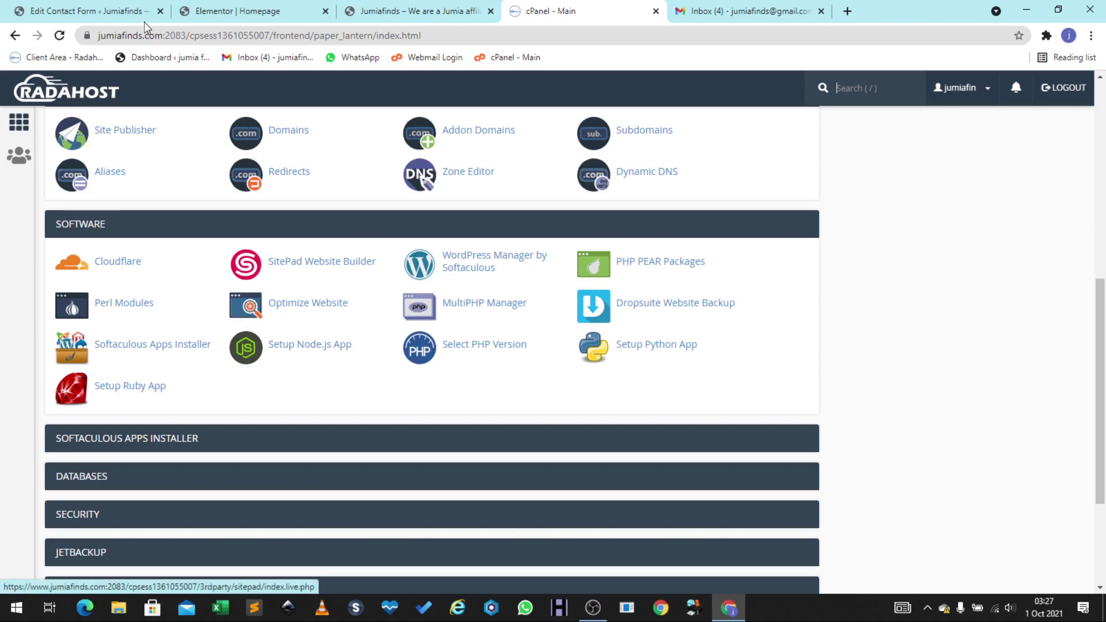
{"action": "left_click", "coordinate": [122, 10]}
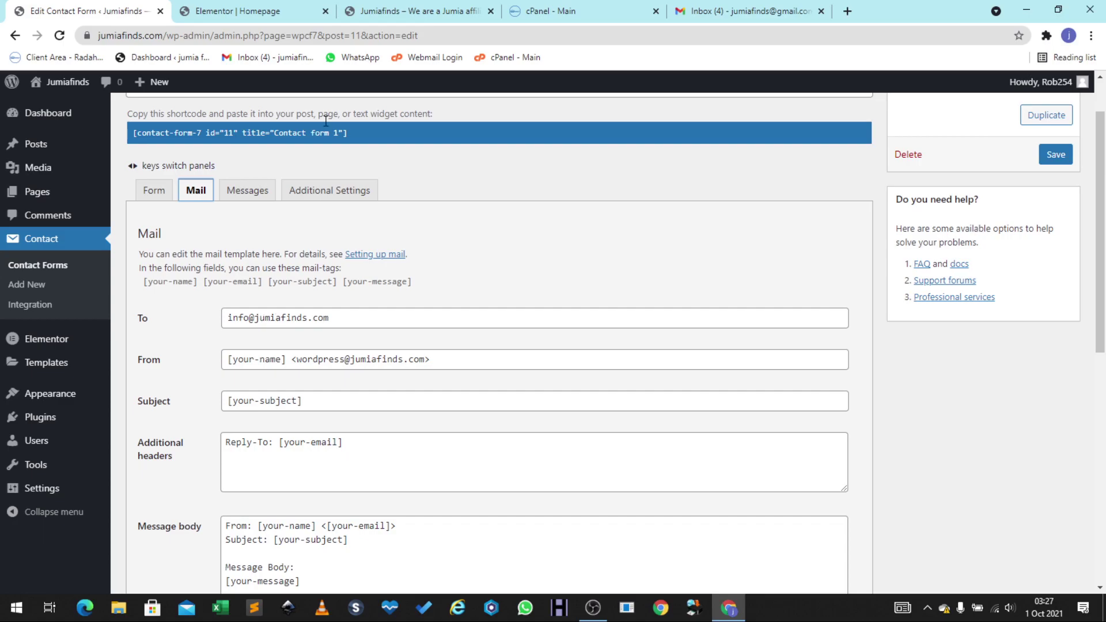
{"action": "left_click", "coordinate": [527, 8]}
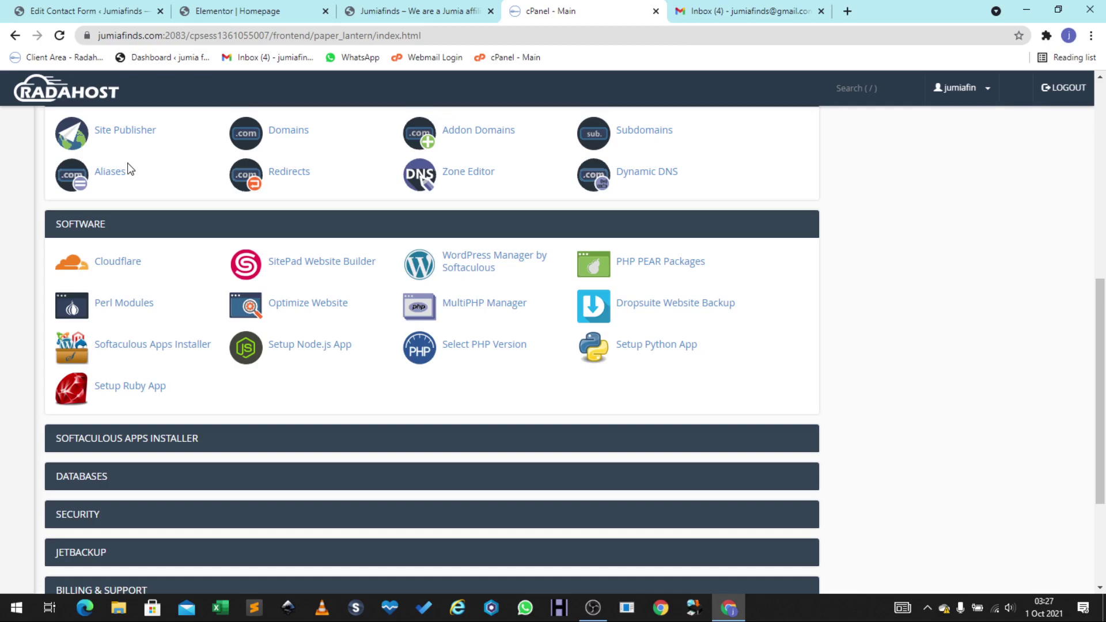
{"action": "scroll", "coordinate": [141, 259], "scroll_direction": "up", "scroll_amount": 8}
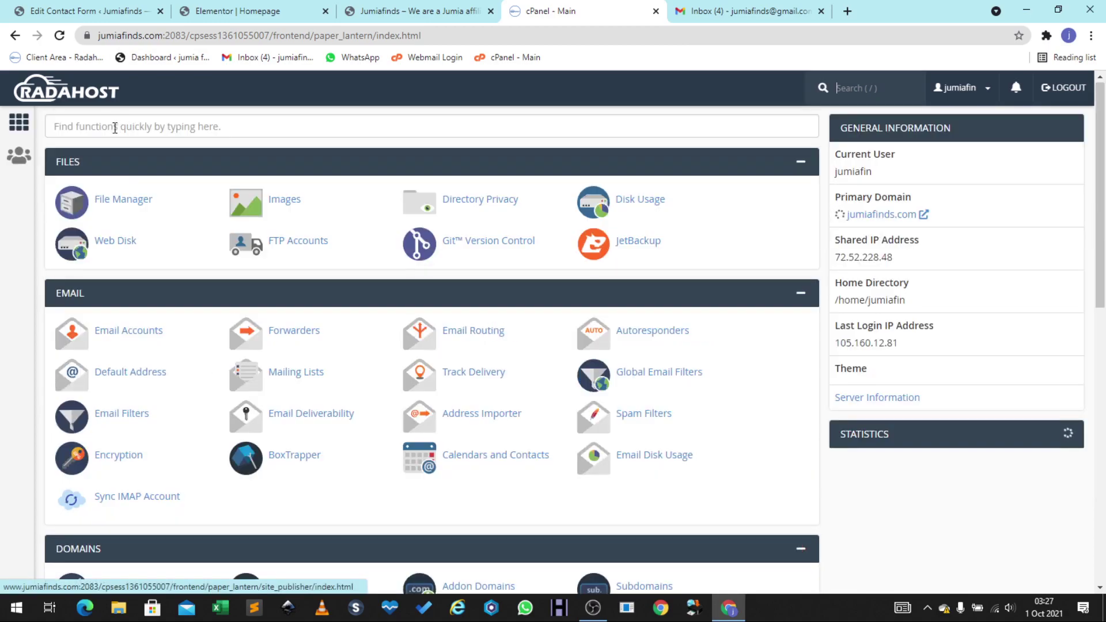
Step: Find Email Accounts via an 'email' search and open the second mailbox's Manage page
{"action": "left_click", "coordinate": [114, 128]}
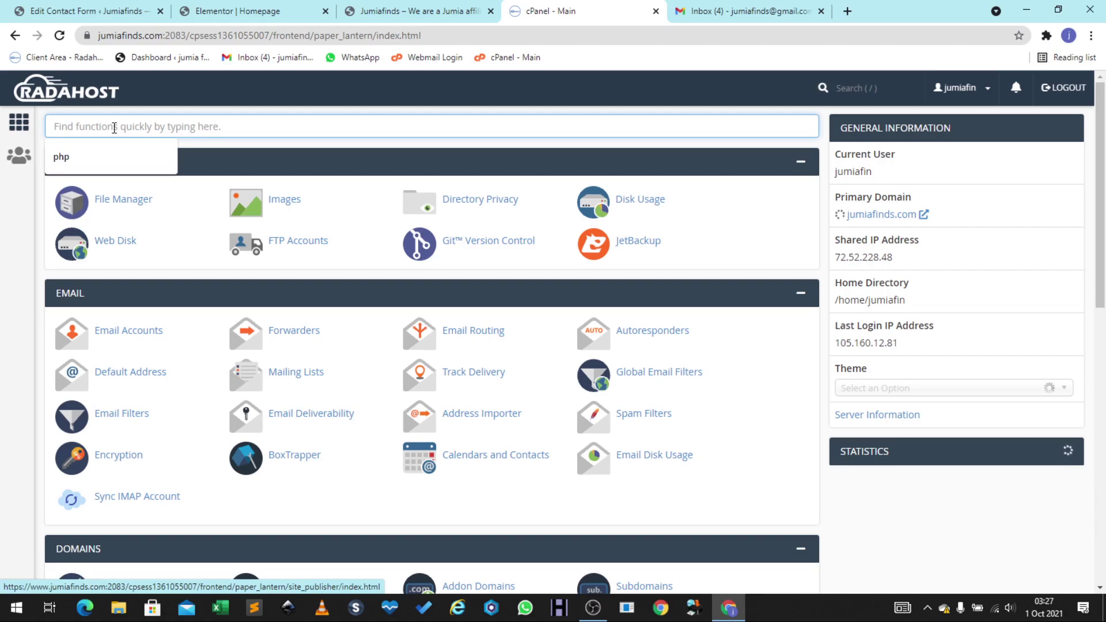
{"action": "type", "text": "email"}
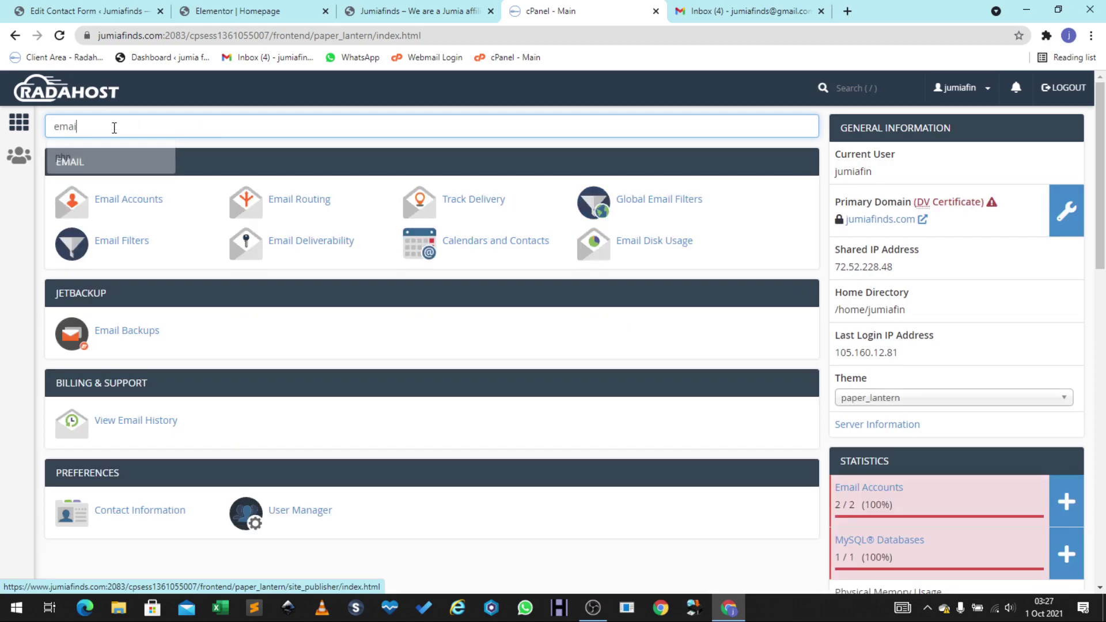
{"action": "left_click", "coordinate": [124, 207]}
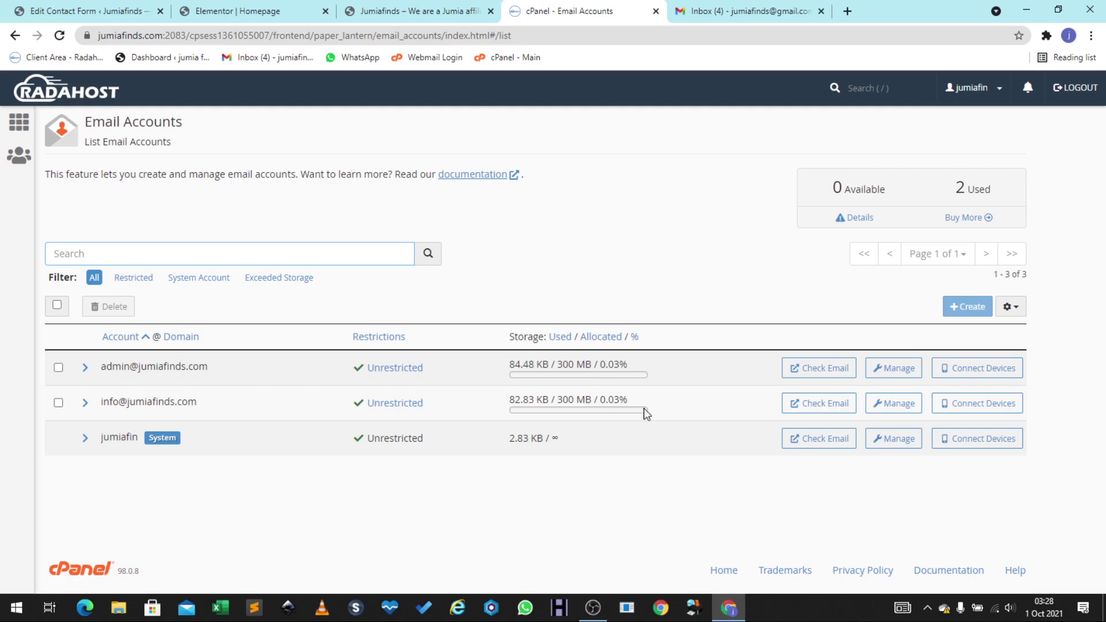
{"action": "left_click", "coordinate": [897, 405]}
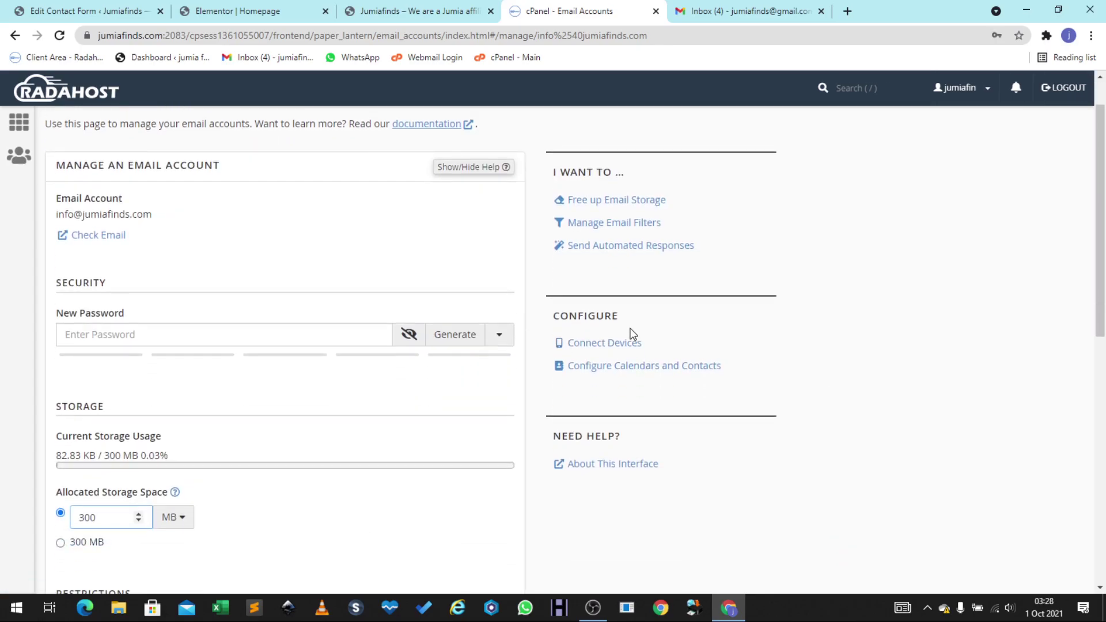
Step: Go back to cPanel Main via the RADAHOST logo
{"action": "left_click", "coordinate": [63, 97]}
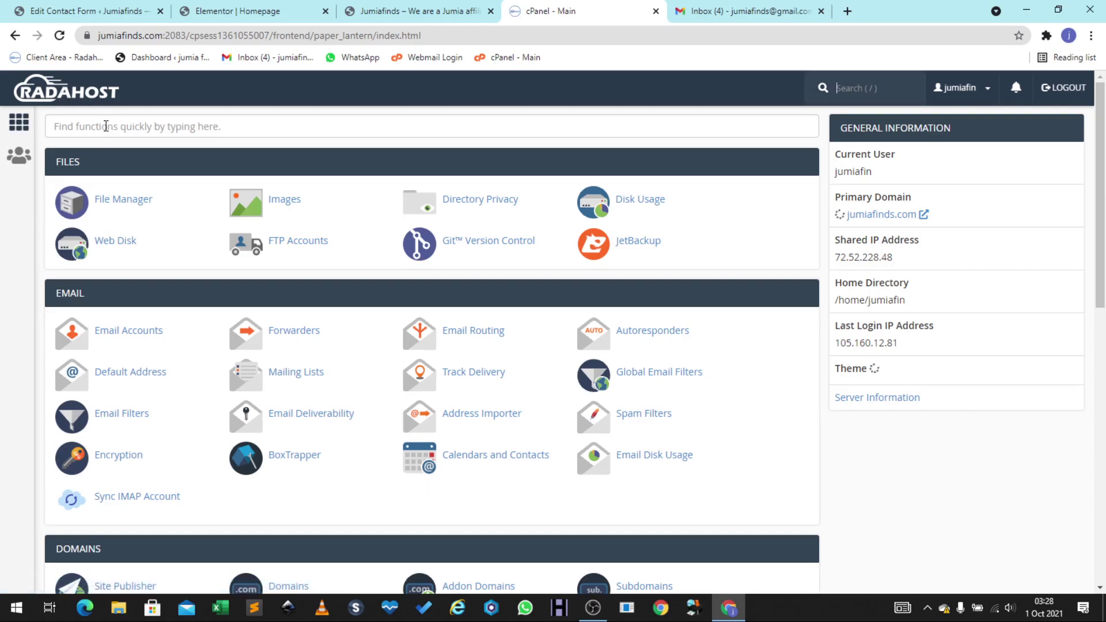
Step: Search cPanel for 'forwarder' and open the Forwarders page
{"action": "left_click", "coordinate": [106, 126]}
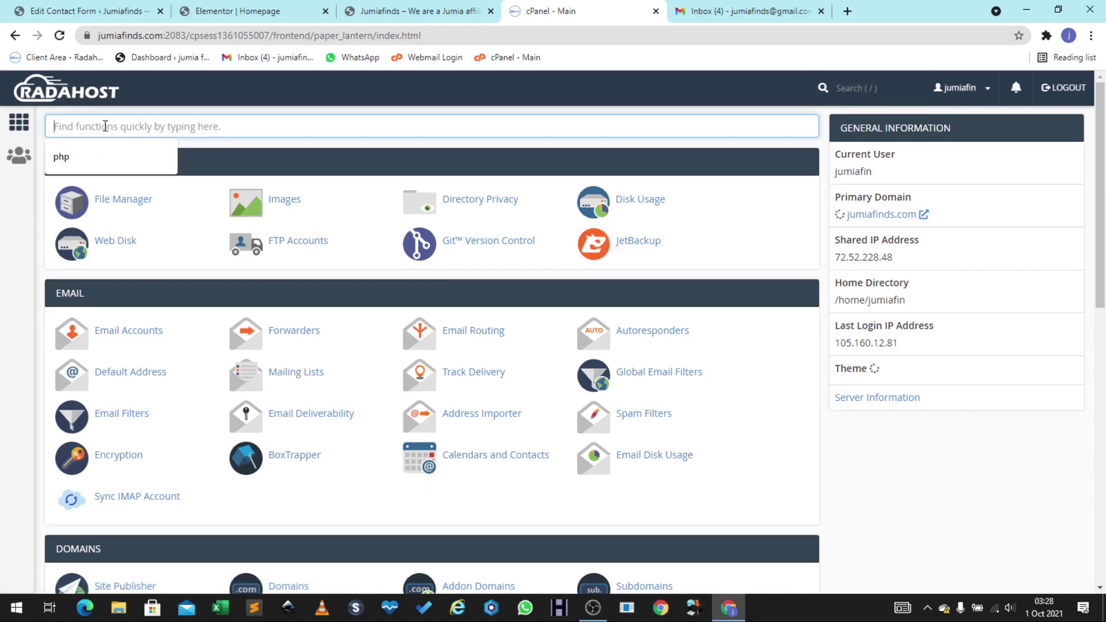
{"action": "type", "text": "for"}
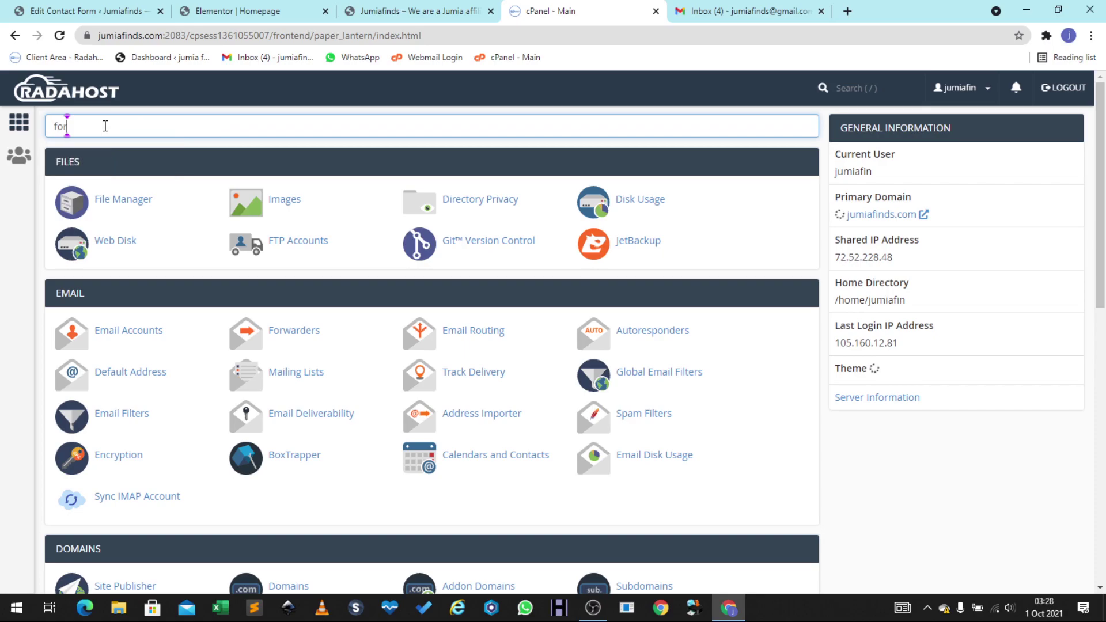
{"action": "type", "text": "war"}
{"action": "type", "text": "der"}
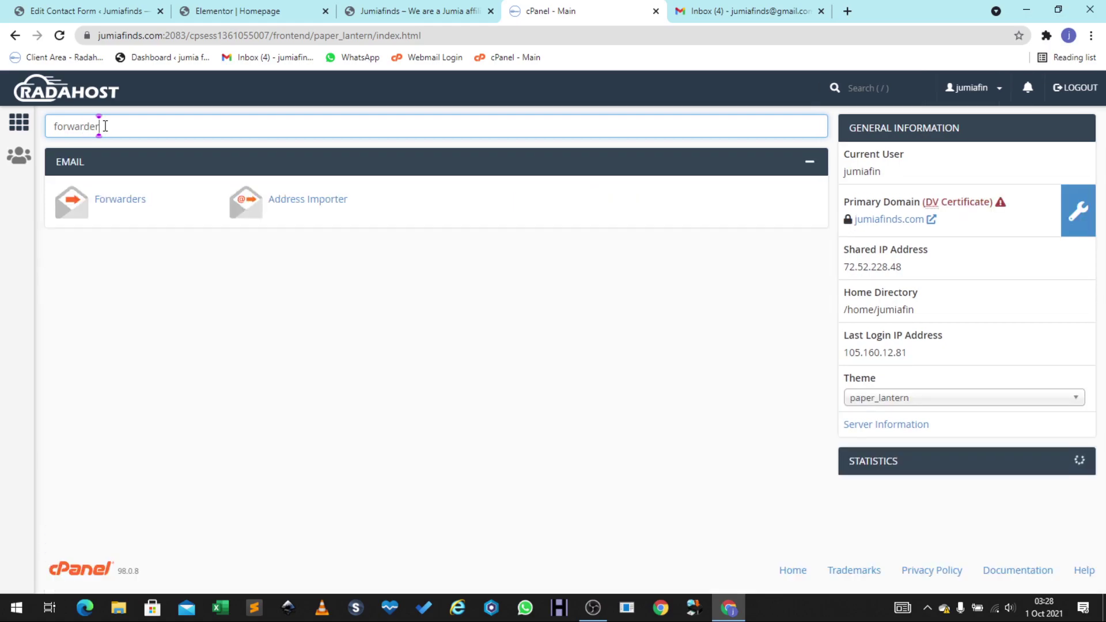
{"action": "left_click", "coordinate": [121, 206]}
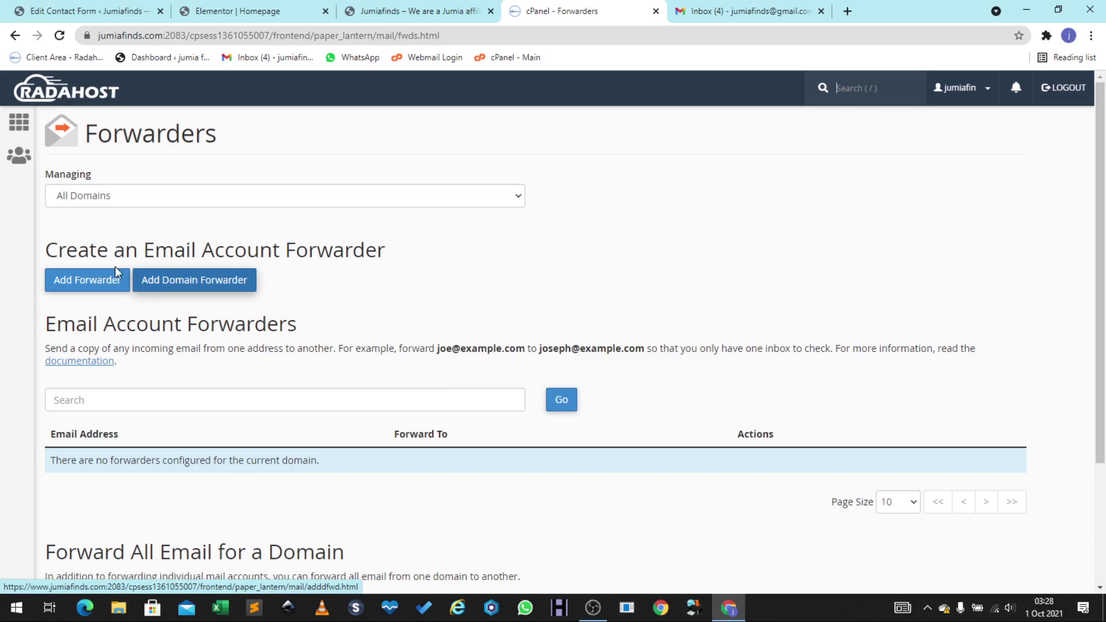
Step: Manage forwarders for jumiafinds.com and bring up the Add Forwarder form
{"action": "left_click", "coordinate": [124, 199]}
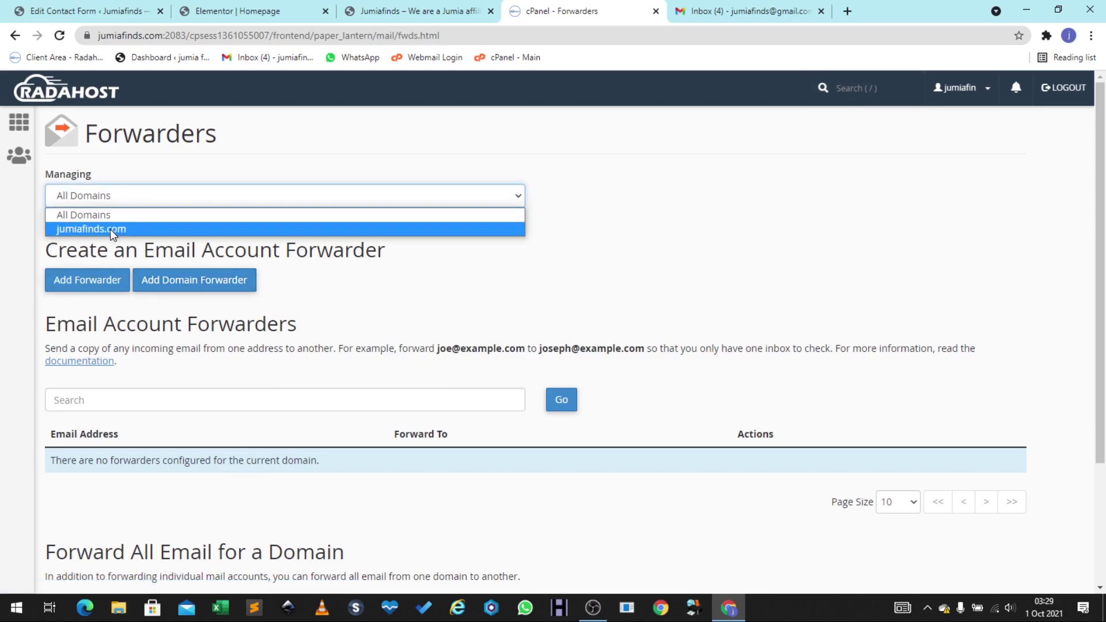
{"action": "left_click", "coordinate": [109, 230]}
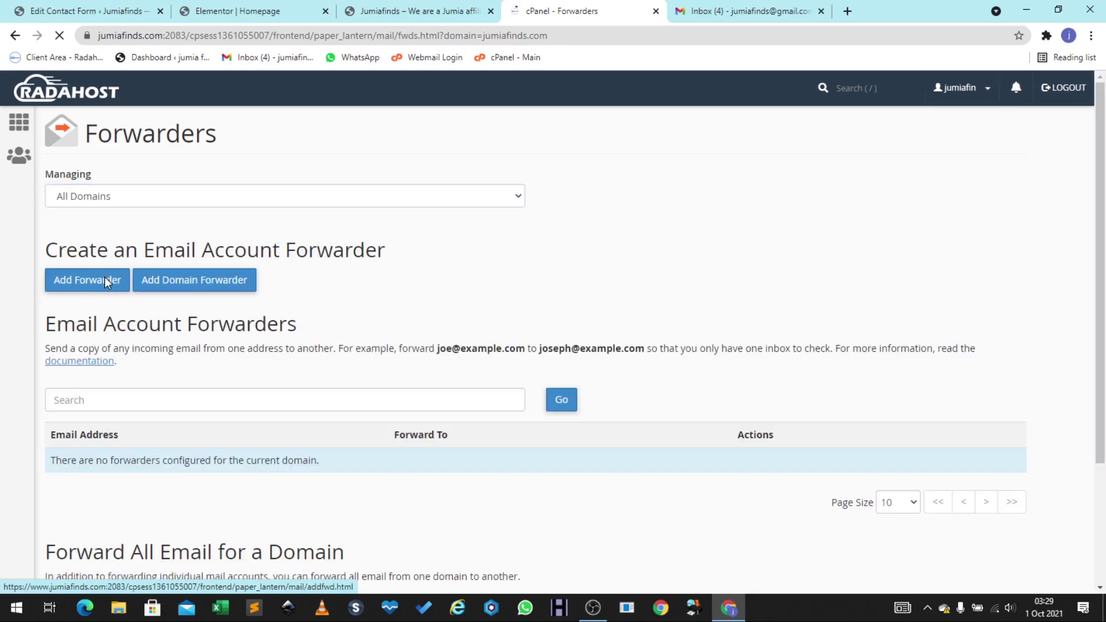
{"action": "left_click", "coordinate": [105, 281]}
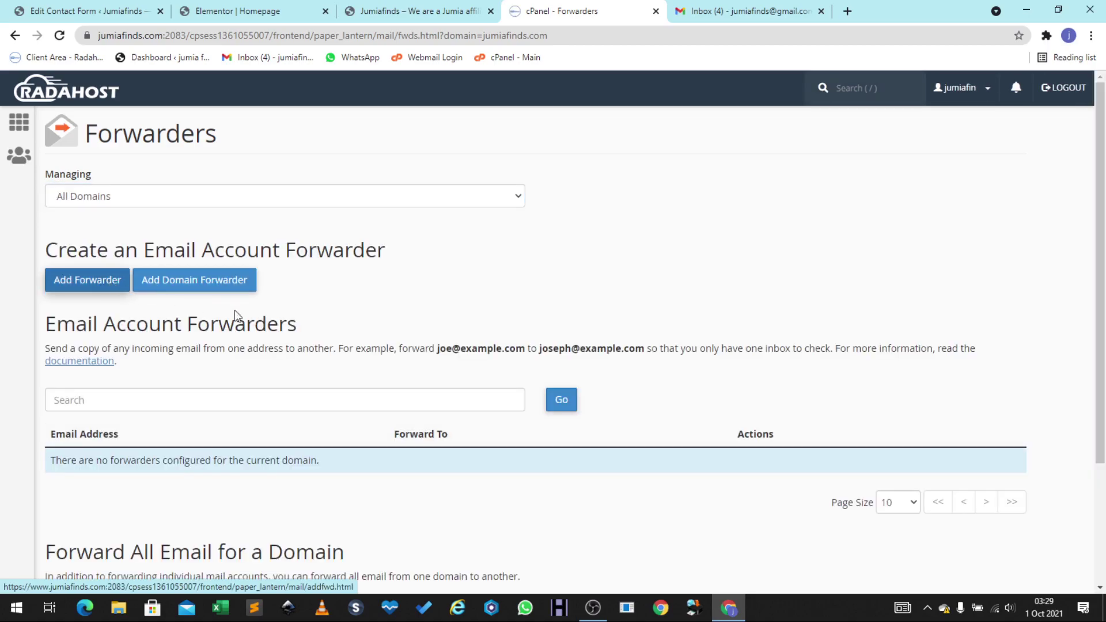
{"action": "scroll", "coordinate": [362, 282], "scroll_direction": "down", "scroll_amount": 1}
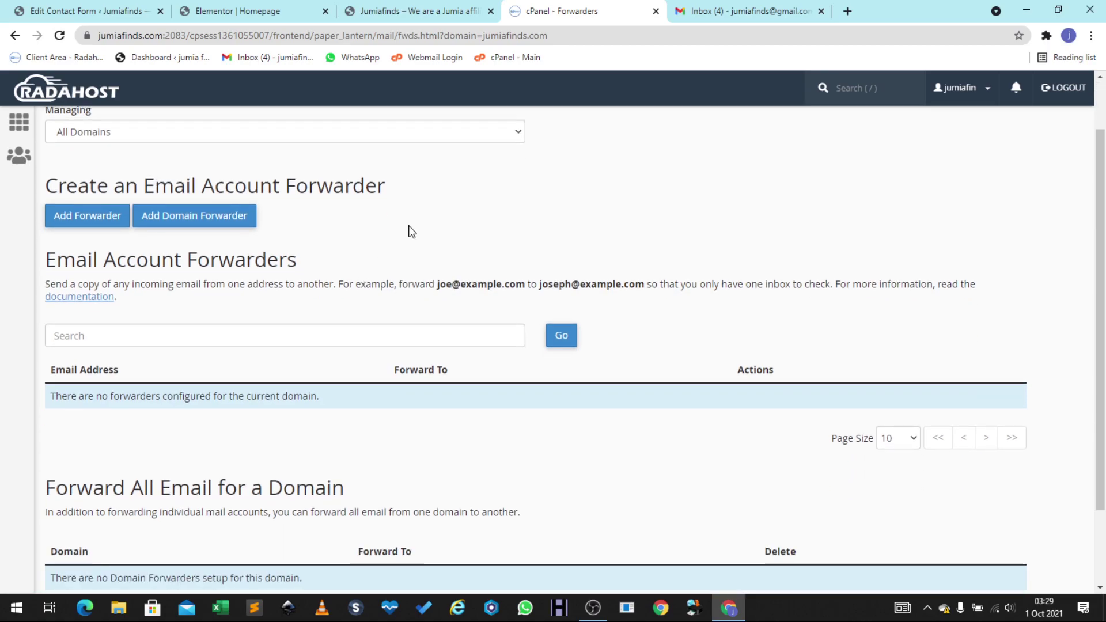
{"action": "scroll", "coordinate": [92, 261], "scroll_direction": "up", "scroll_amount": 1}
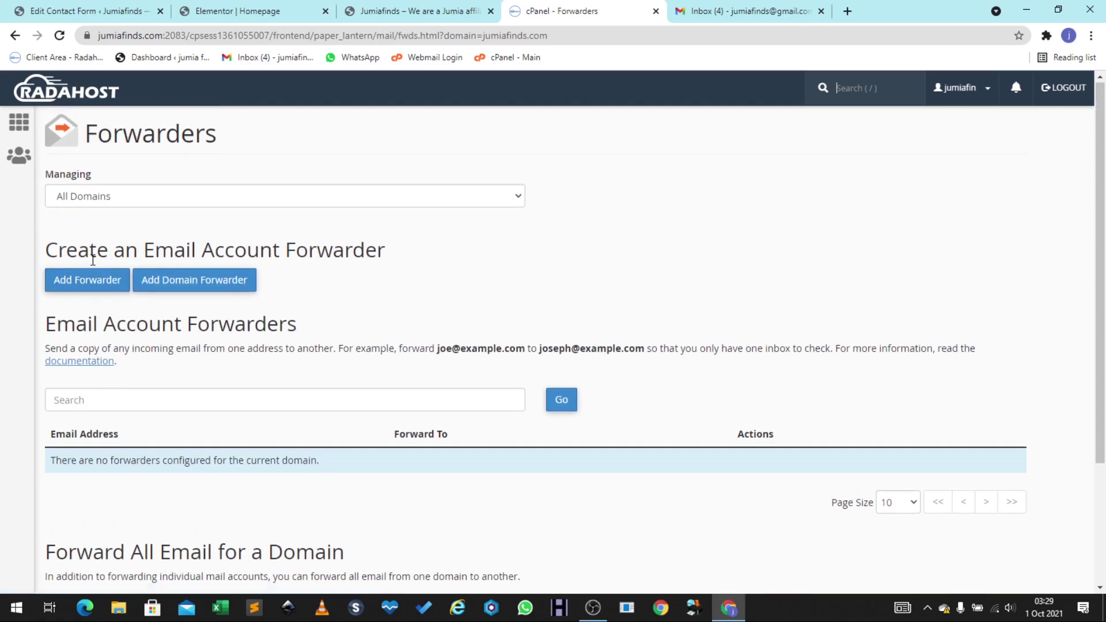
{"action": "left_click", "coordinate": [73, 291]}
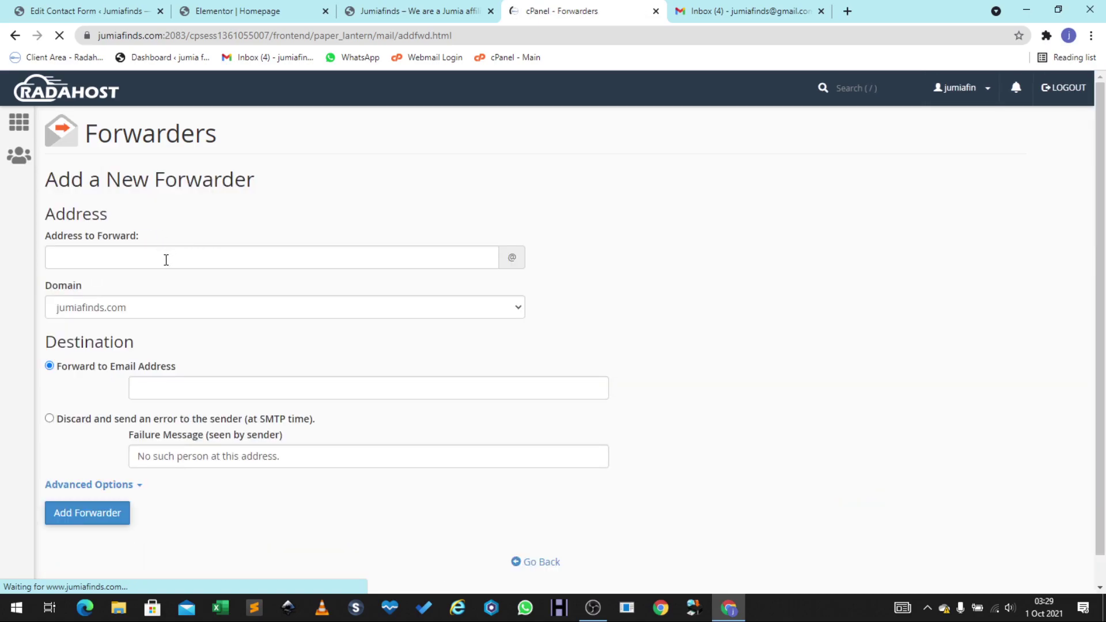
{"action": "left_click", "coordinate": [167, 259]}
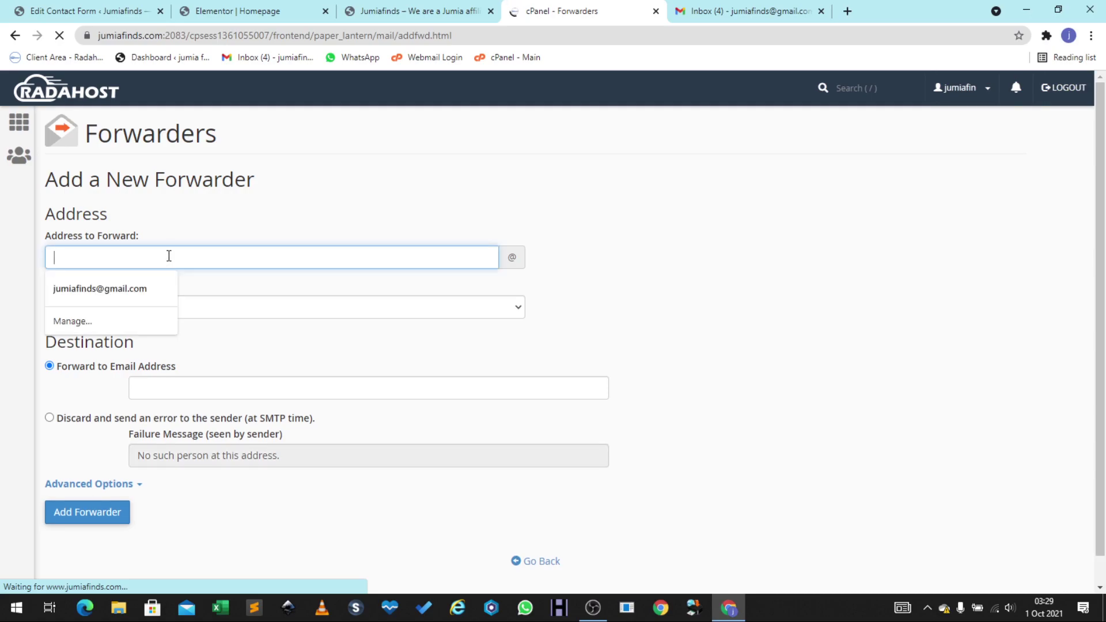
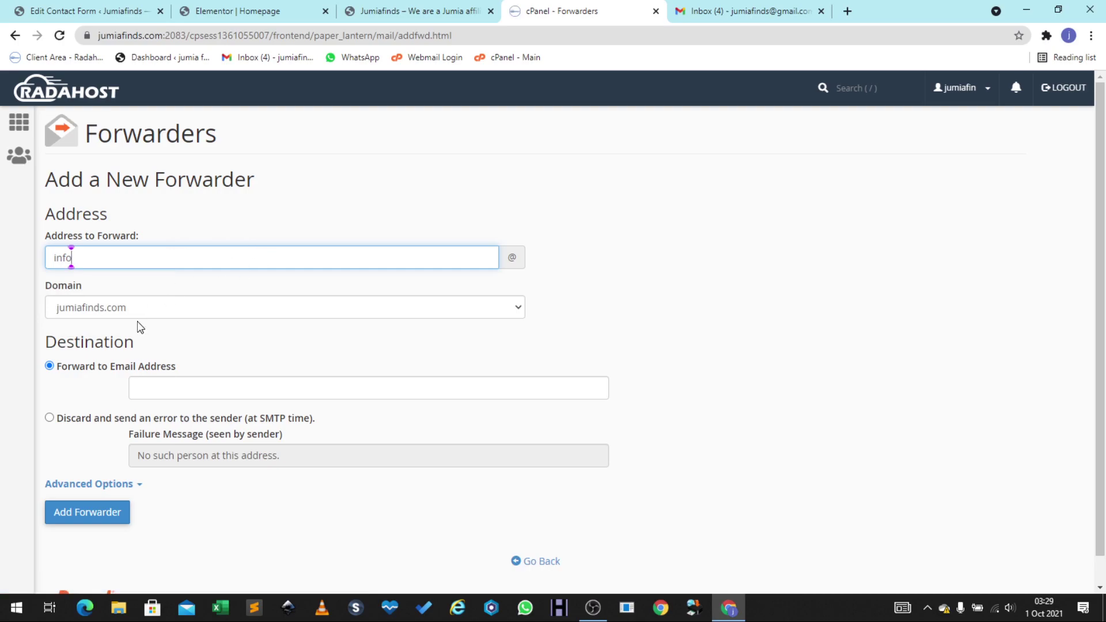
{"action": "left_click", "coordinate": [185, 390]}
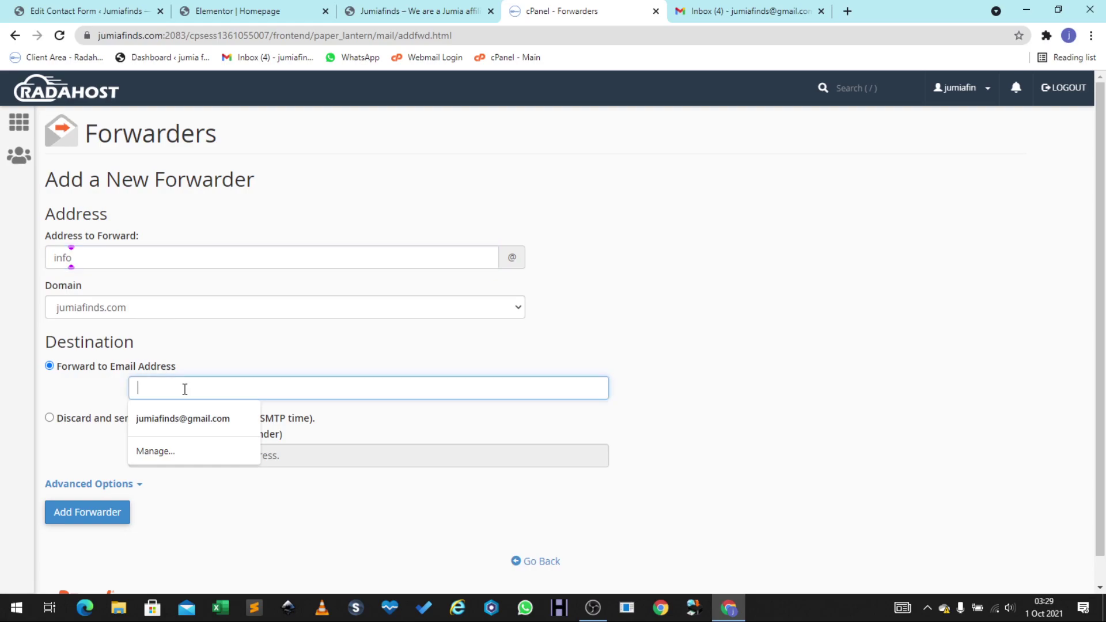
{"action": "left_click", "coordinate": [165, 418]}
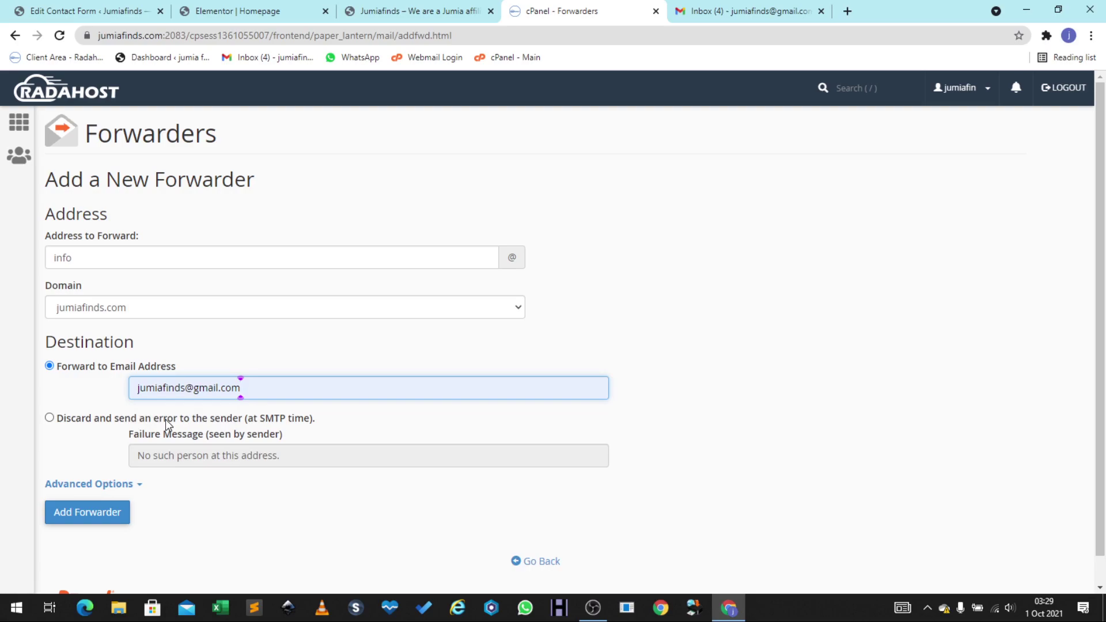
{"action": "left_click", "coordinate": [83, 518]}
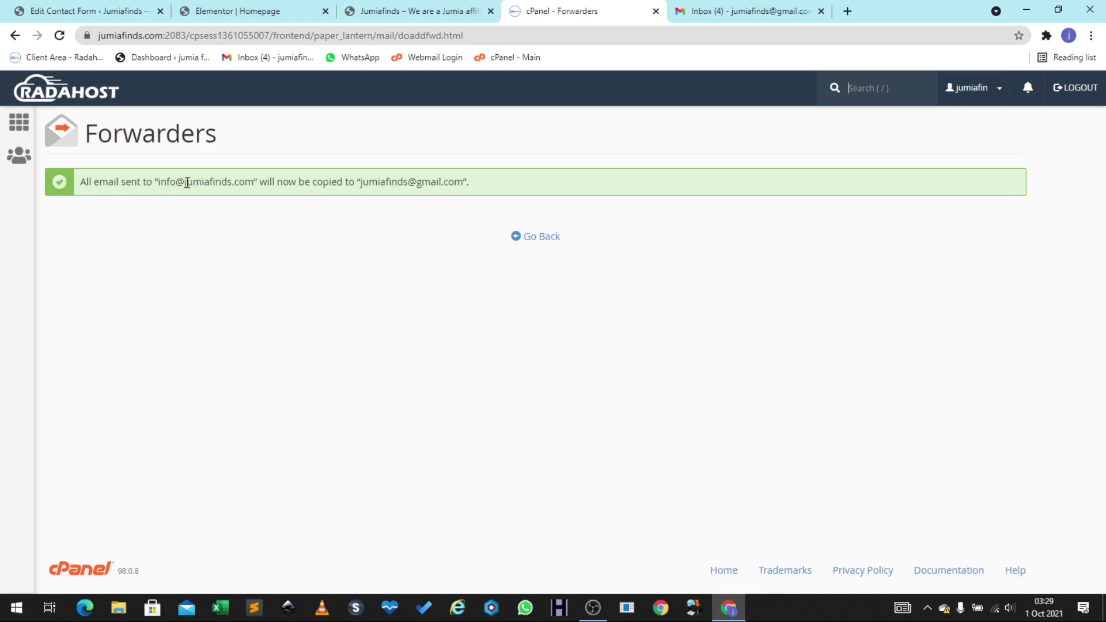
Step: Check the info-to-Gmail forwarder in the Forwarders table, review other tabs, and return to cPanel Main
{"action": "left_click", "coordinate": [519, 242]}
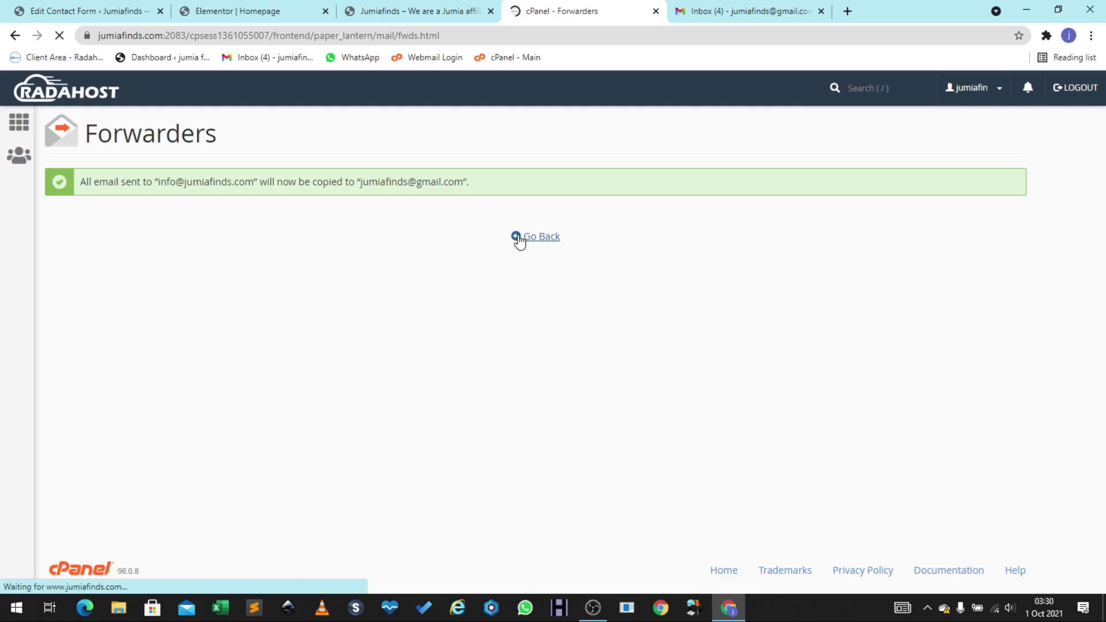
{"action": "left_click", "coordinate": [243, 15]}
{"action": "left_click", "coordinate": [136, 11]}
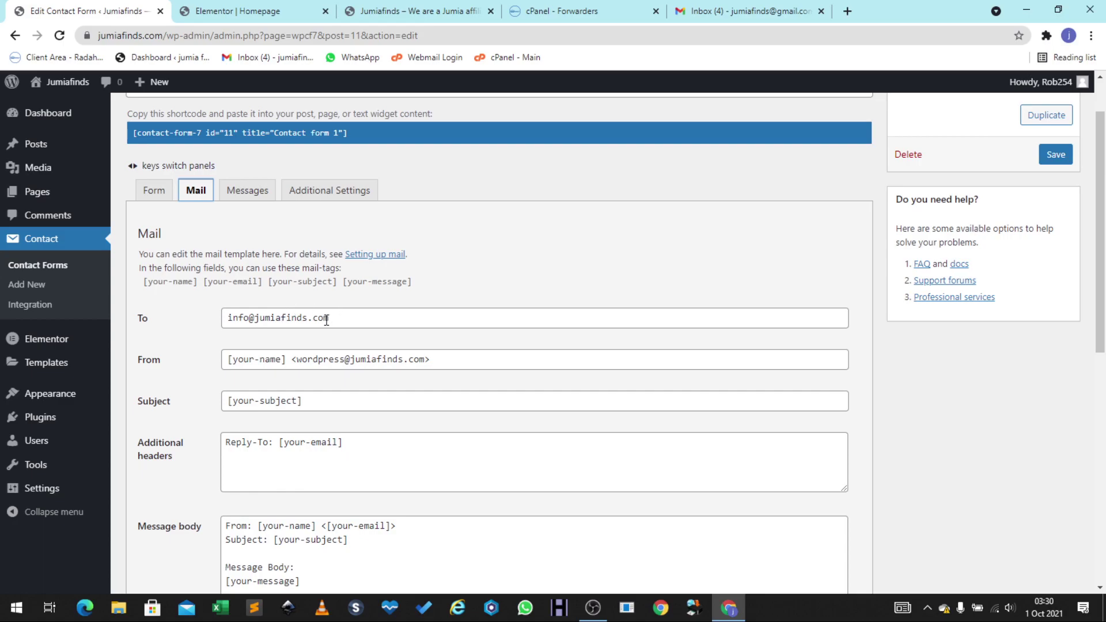
{"action": "left_click", "coordinate": [275, 10]}
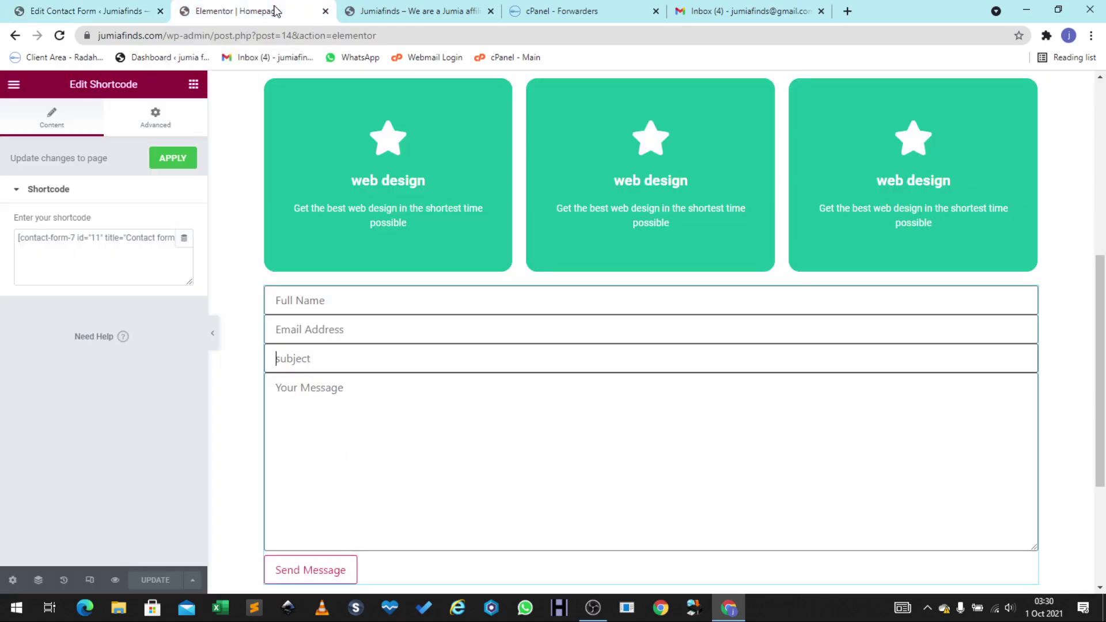
{"action": "left_click", "coordinate": [407, 10]}
{"action": "left_click", "coordinate": [550, 17]}
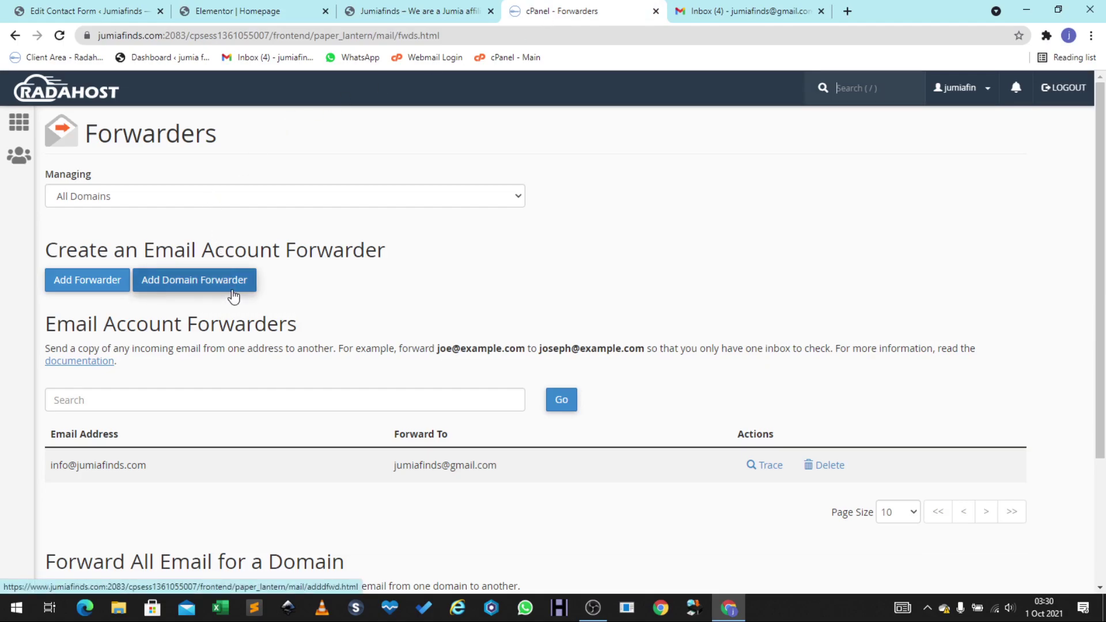
{"action": "left_click", "coordinate": [62, 102]}
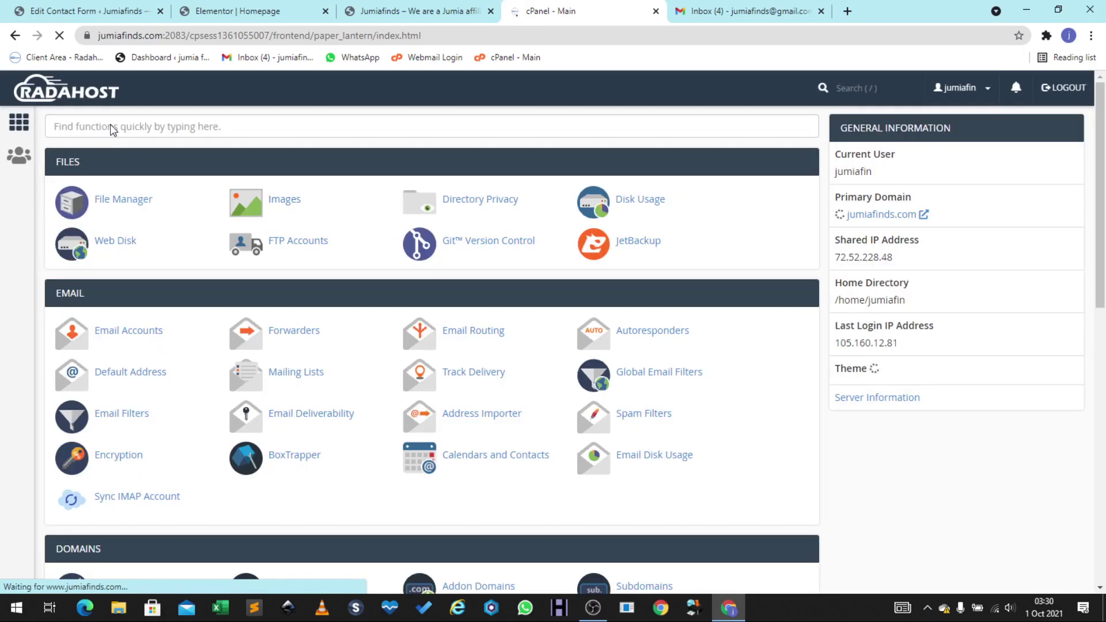
Step: Launch Check Email for the info@ account from the Email Accounts list
{"action": "scroll", "coordinate": [127, 291], "scroll_direction": "down", "scroll_amount": 1}
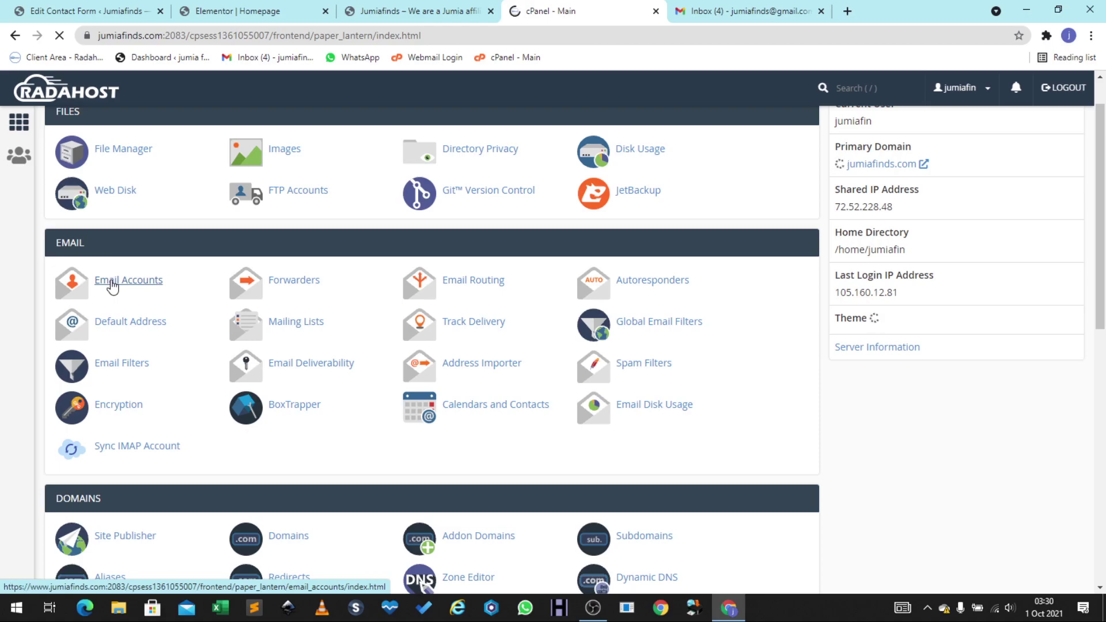
{"action": "left_click", "coordinate": [113, 284]}
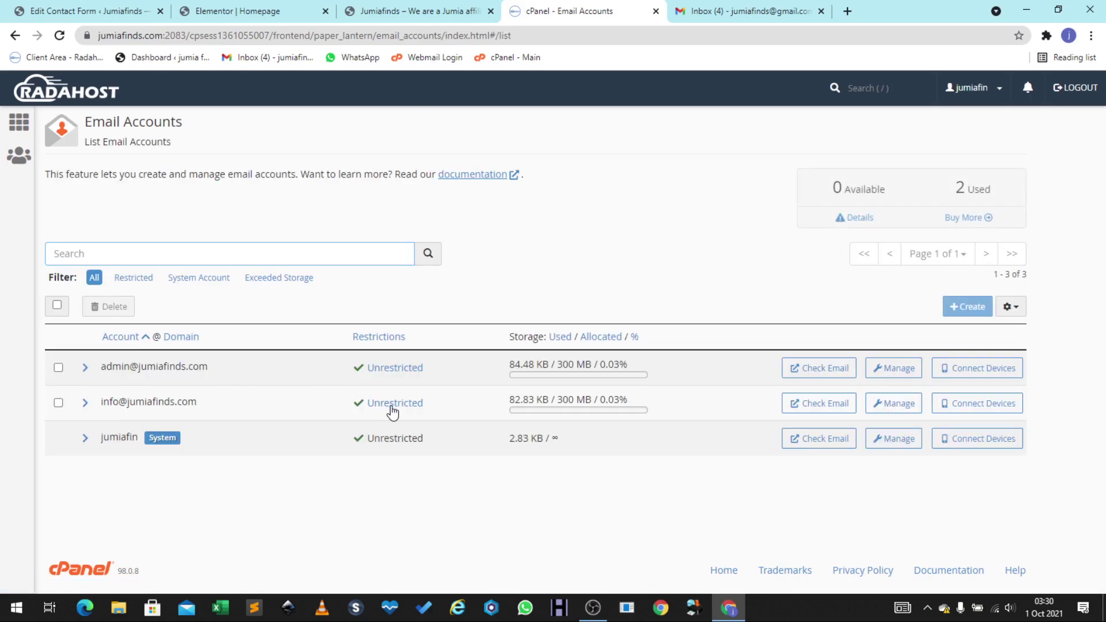
{"action": "left_click", "coordinate": [809, 409]}
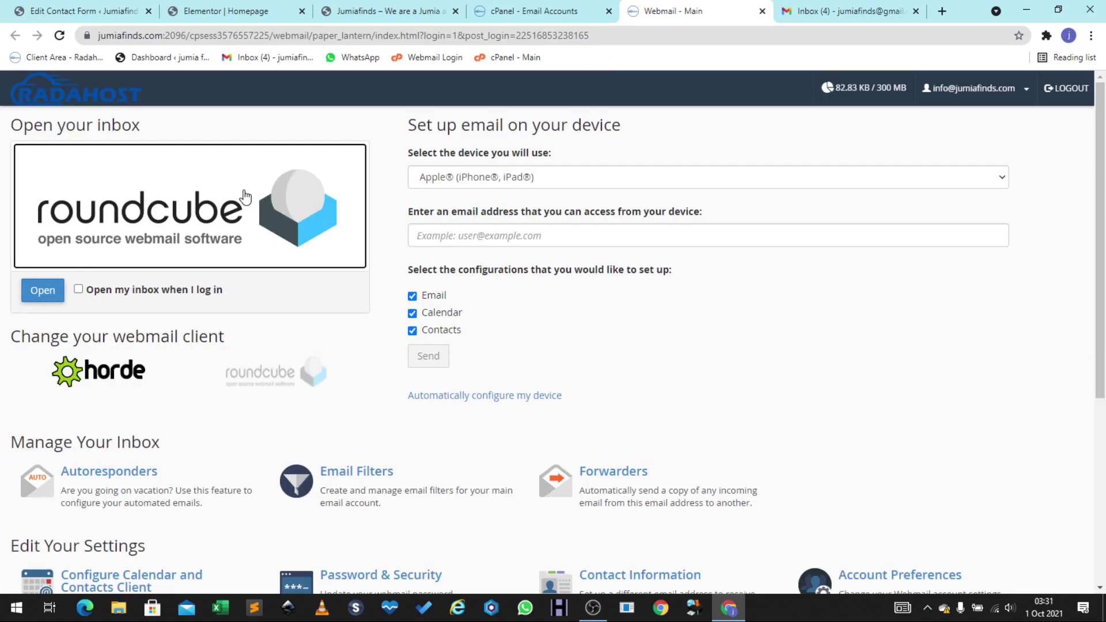
Step: Open the info inbox in Roundcube, holding one cPanel configuration message, then view the homepage preview
{"action": "left_click", "coordinate": [45, 295]}
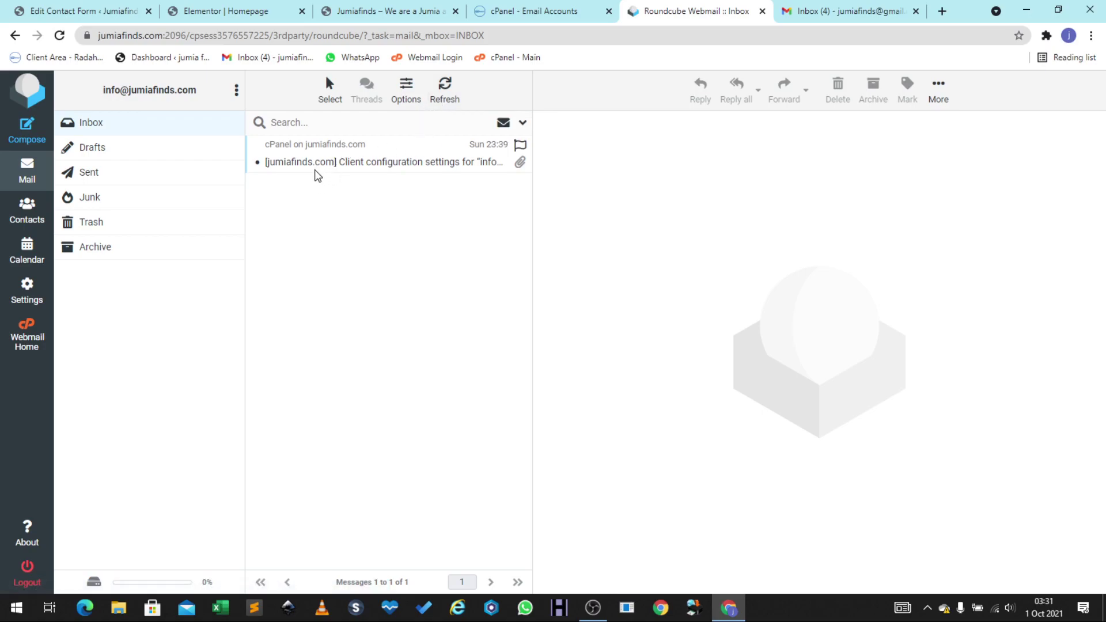
{"action": "left_click", "coordinate": [212, 7]}
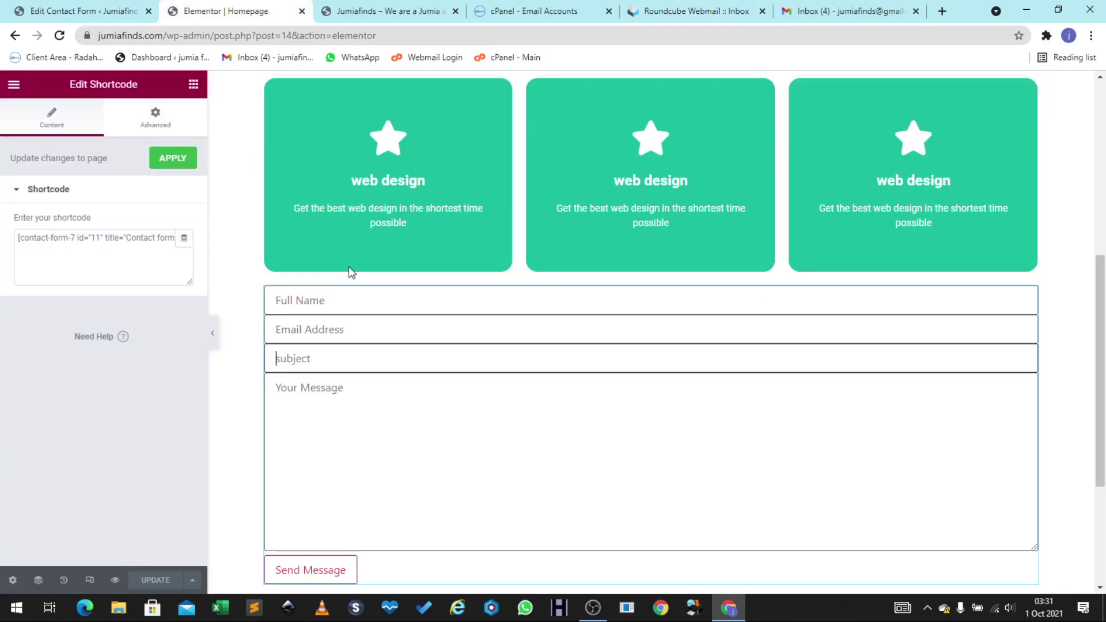
{"action": "left_click", "coordinate": [385, 11]}
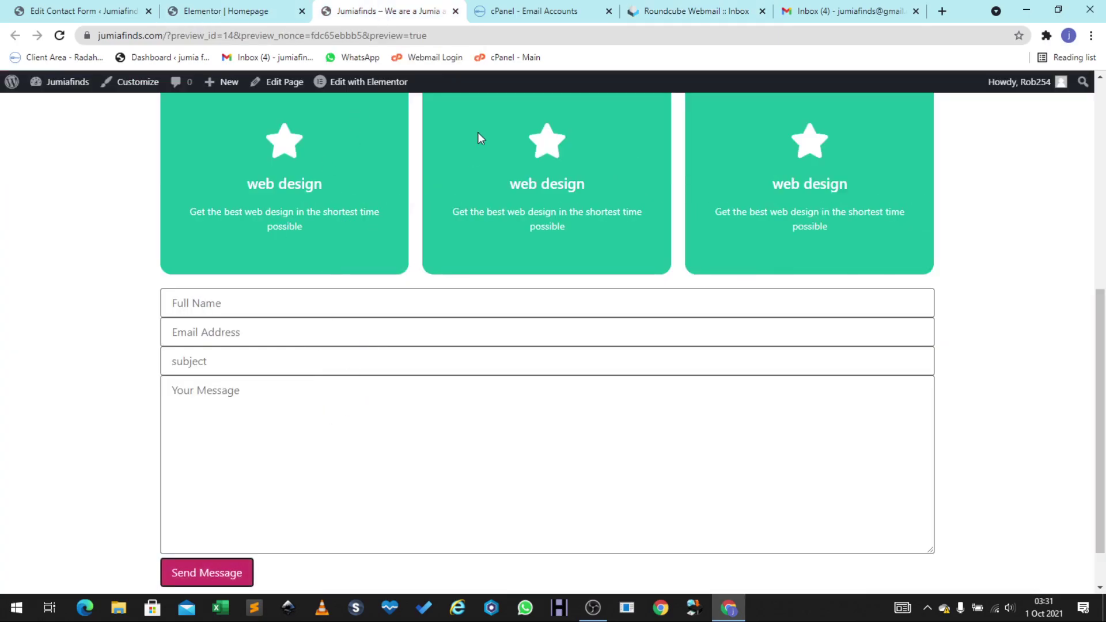
Step: Compare the webmail and Gmail inboxes, then return to the Elementor homepage editor
{"action": "left_click", "coordinate": [701, 9]}
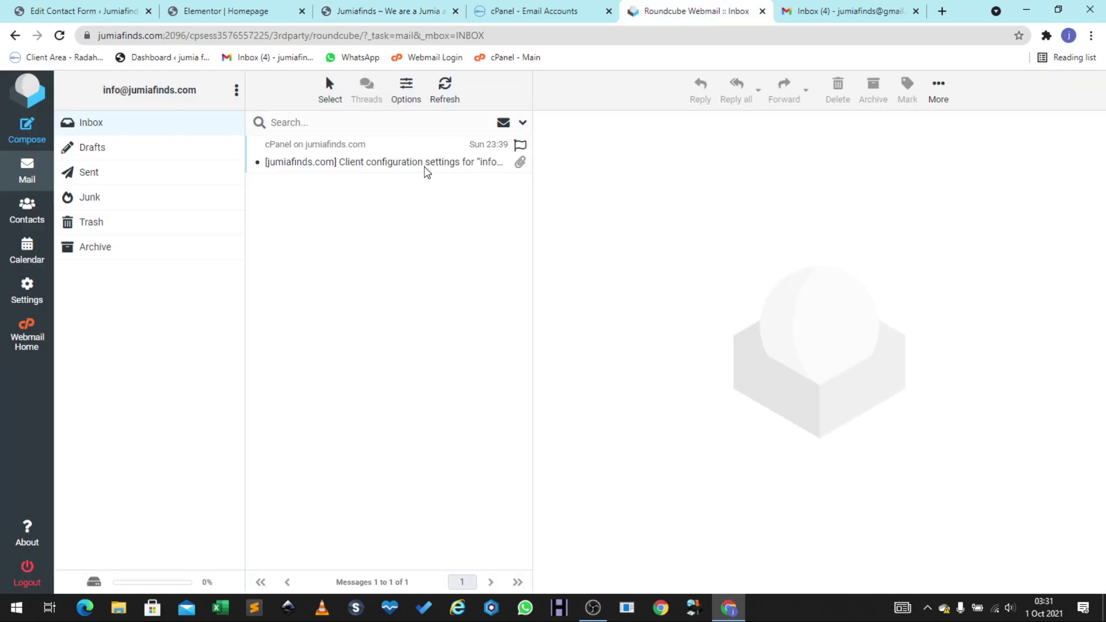
{"action": "left_click", "coordinate": [835, 14]}
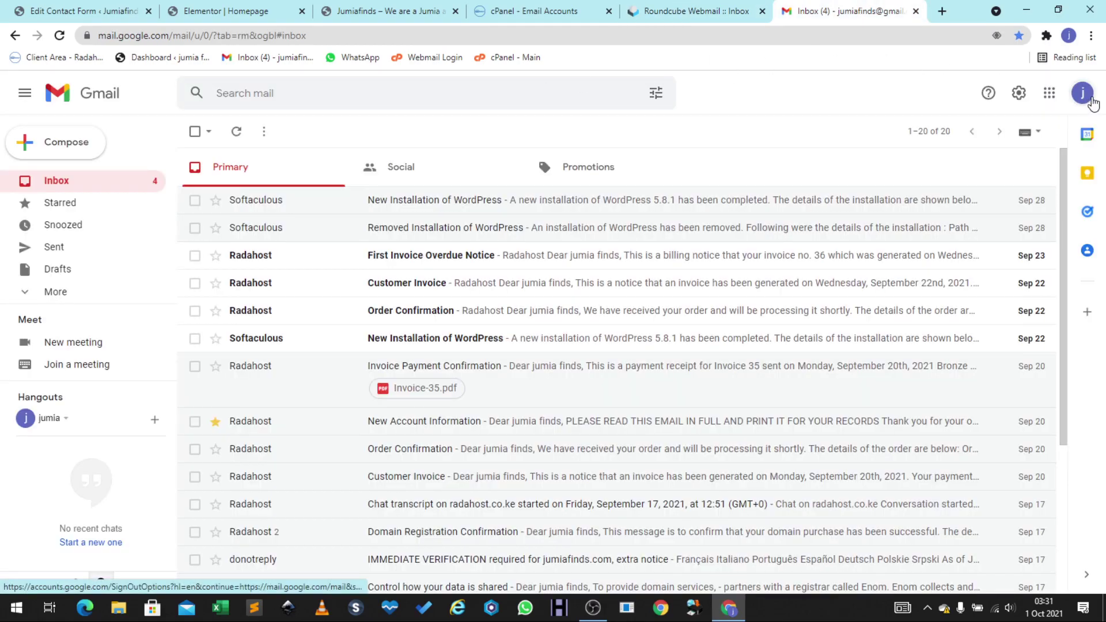
{"action": "left_click", "coordinate": [725, 20]}
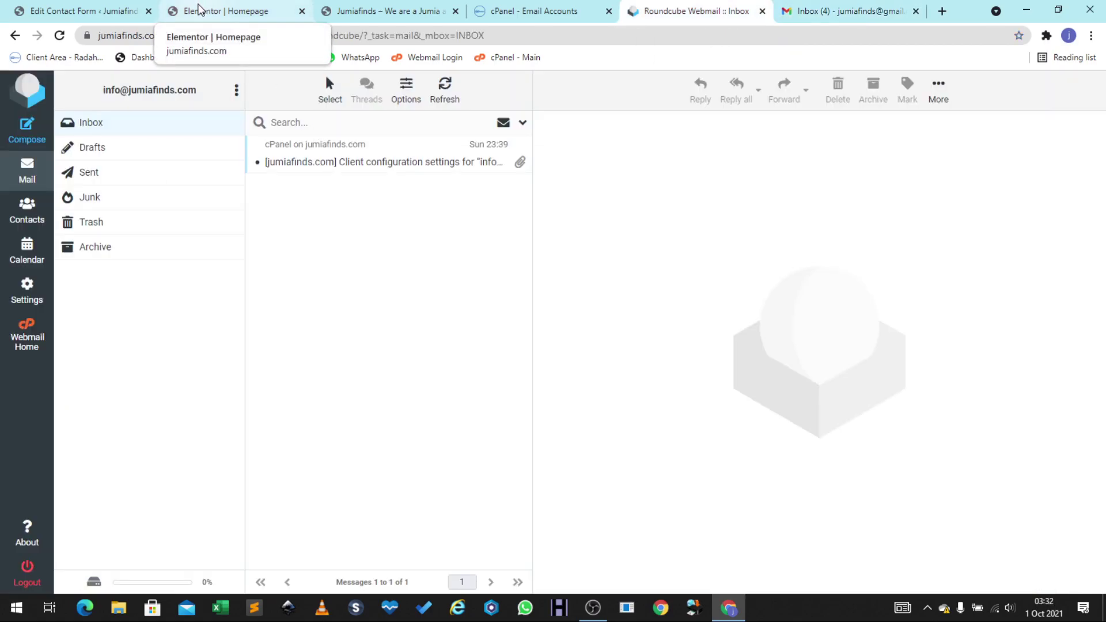
{"action": "left_click", "coordinate": [213, 17]}
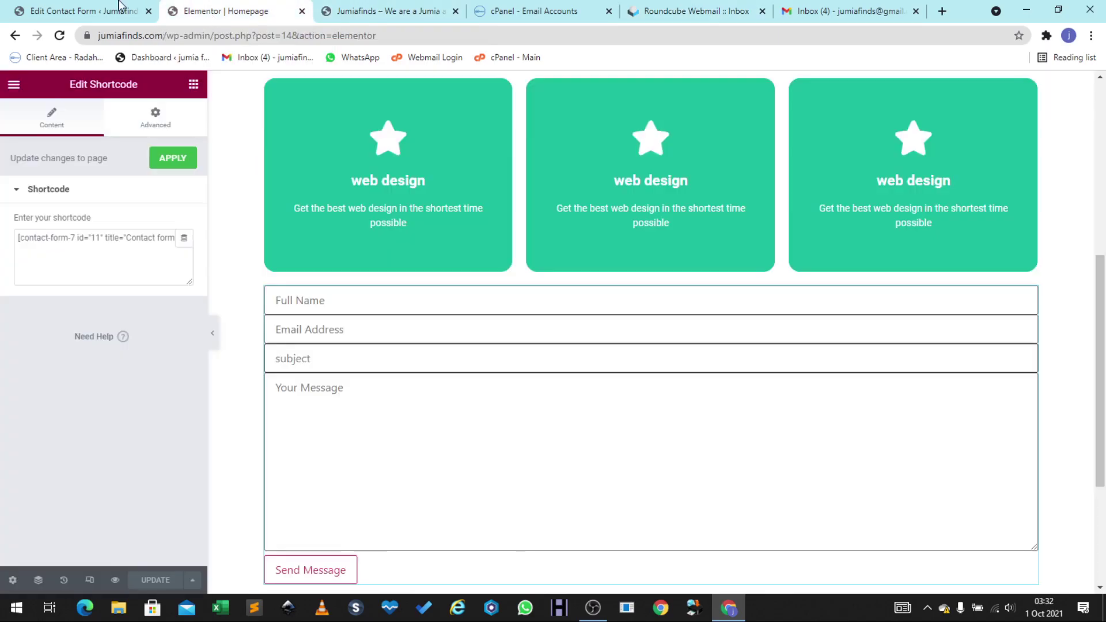
{"action": "left_click", "coordinate": [106, 9]}
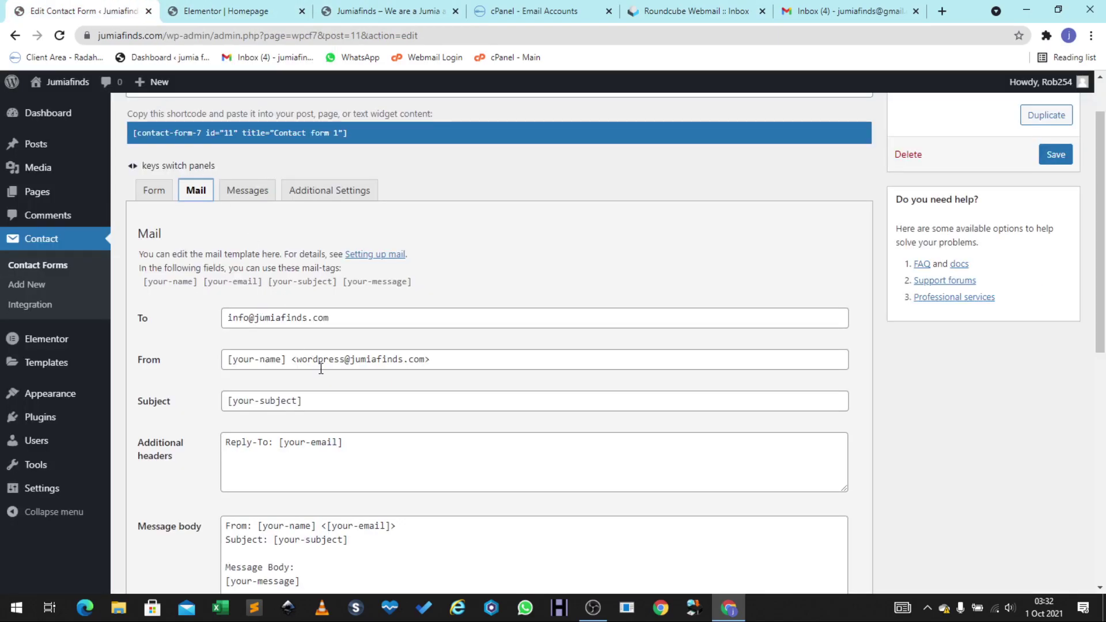
{"action": "scroll", "coordinate": [288, 345], "scroll_direction": "down", "scroll_amount": 3}
{"action": "scroll", "coordinate": [320, 368], "scroll_direction": "up", "scroll_amount": 4}
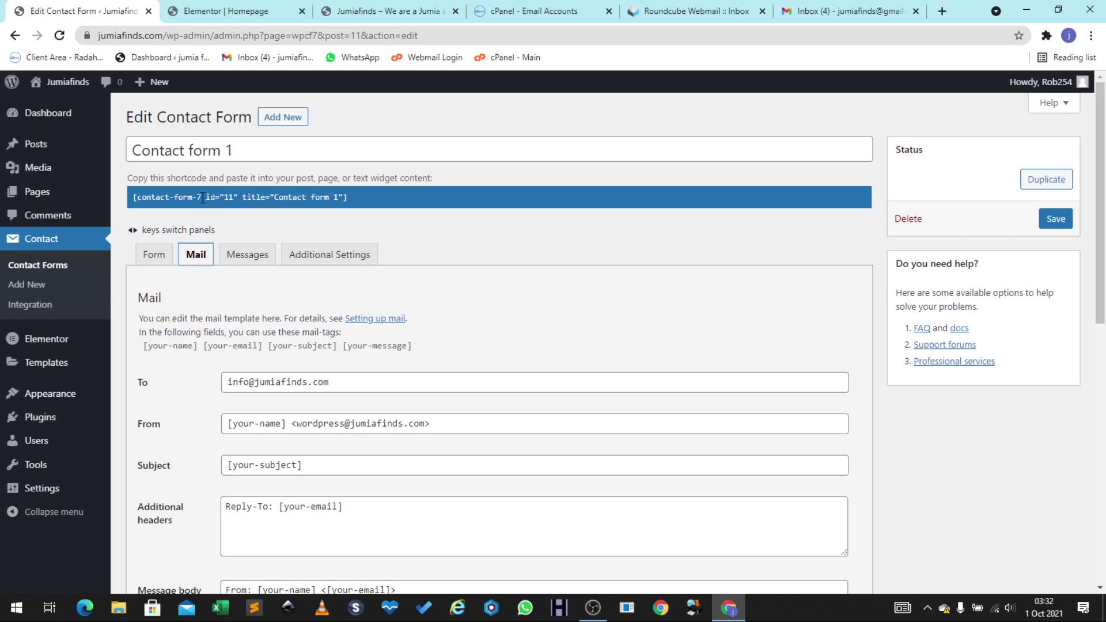
{"action": "left_click", "coordinate": [258, 11]}
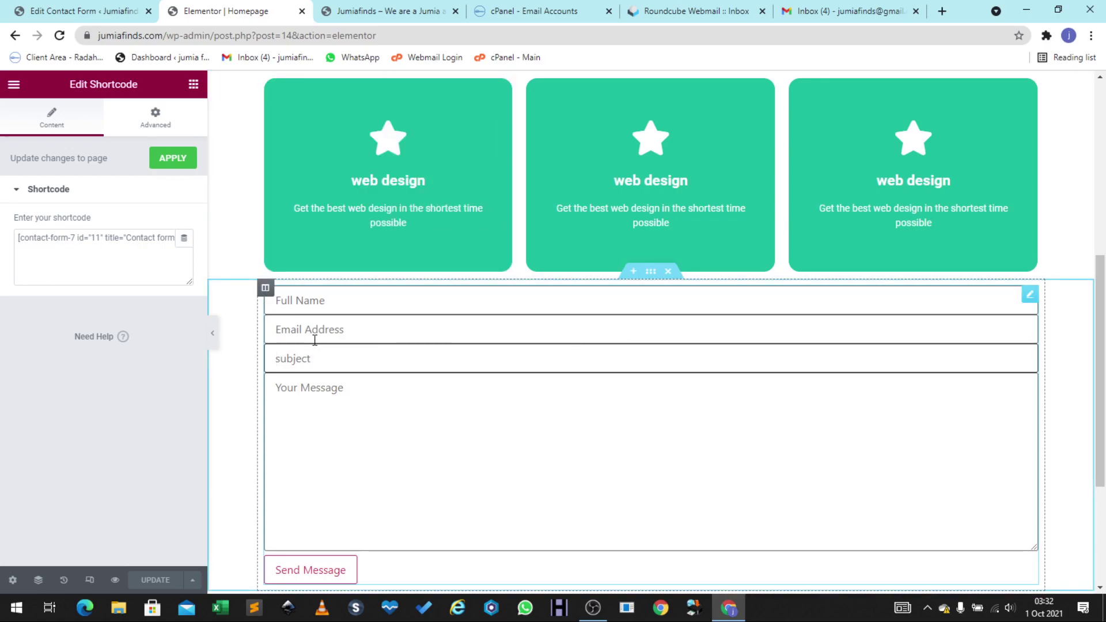
{"action": "left_click", "coordinate": [357, 18]}
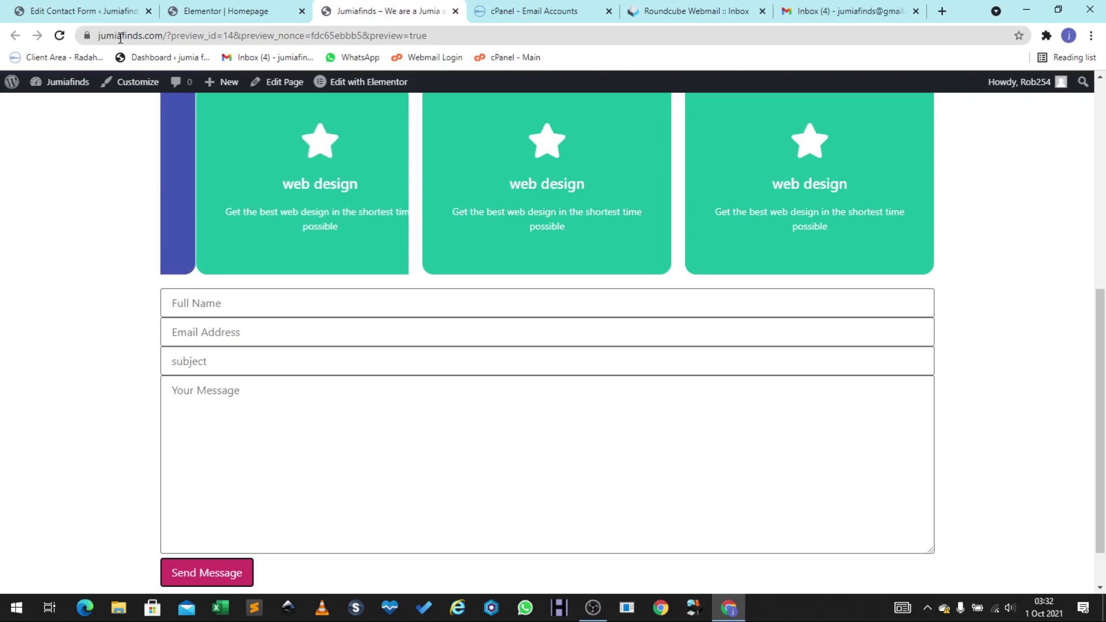
Step: Fill the form with autofilled name and e-mail, subject 'hello from the website form', message 'hello'
{"action": "left_click", "coordinate": [301, 303]}
{"action": "type", "text": "robert"}
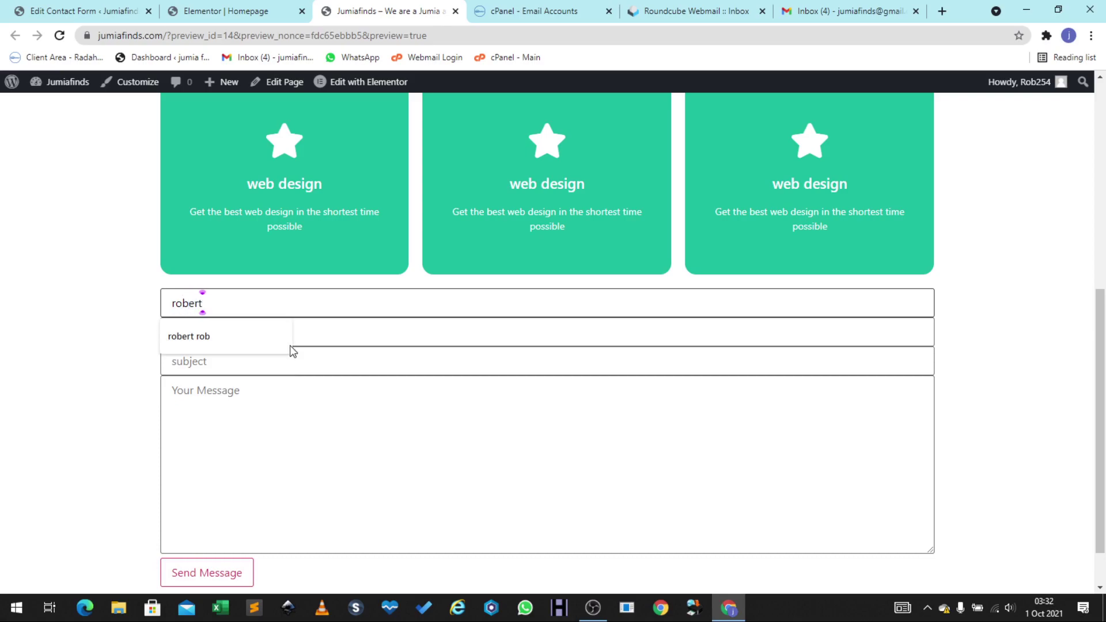
{"action": "left_click", "coordinate": [248, 345]}
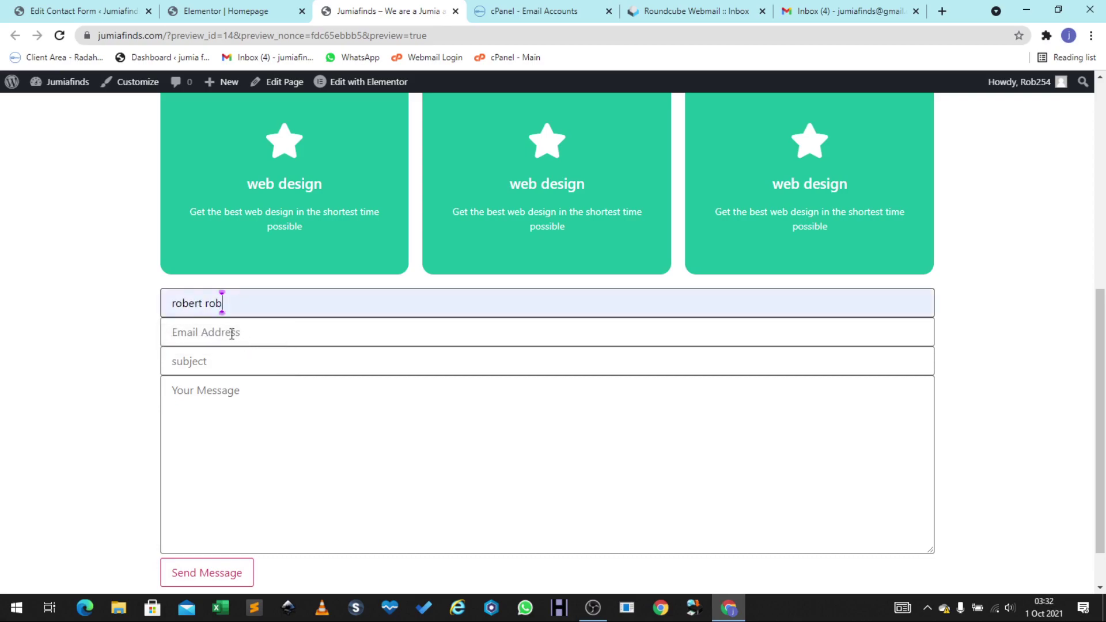
{"action": "left_click", "coordinate": [232, 335]}
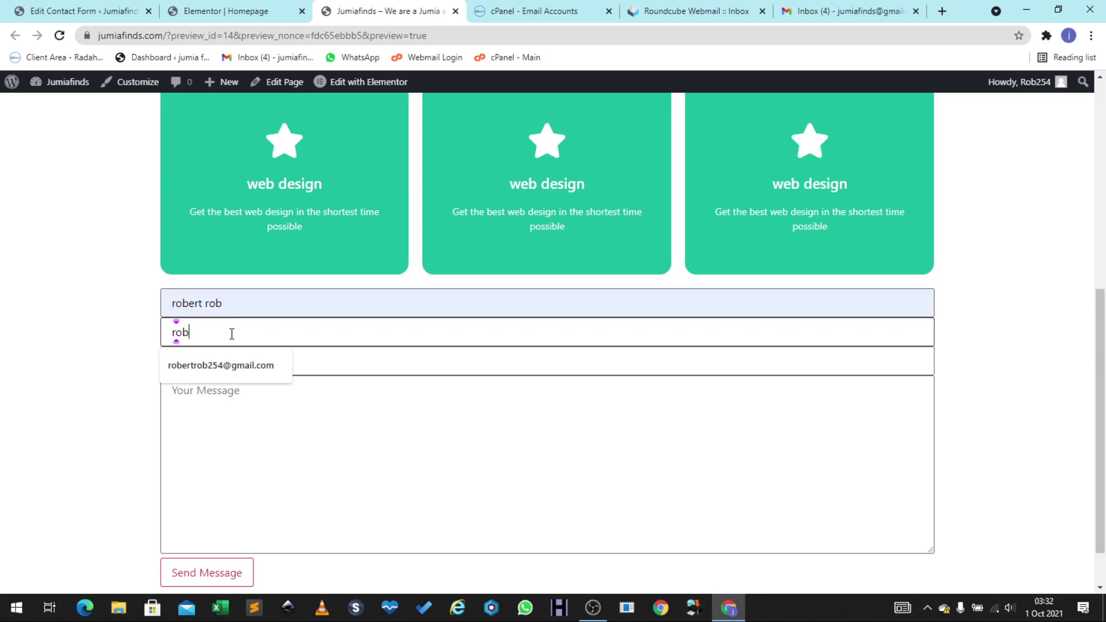
{"action": "left_click", "coordinate": [223, 374]}
{"action": "left_click", "coordinate": [219, 367]}
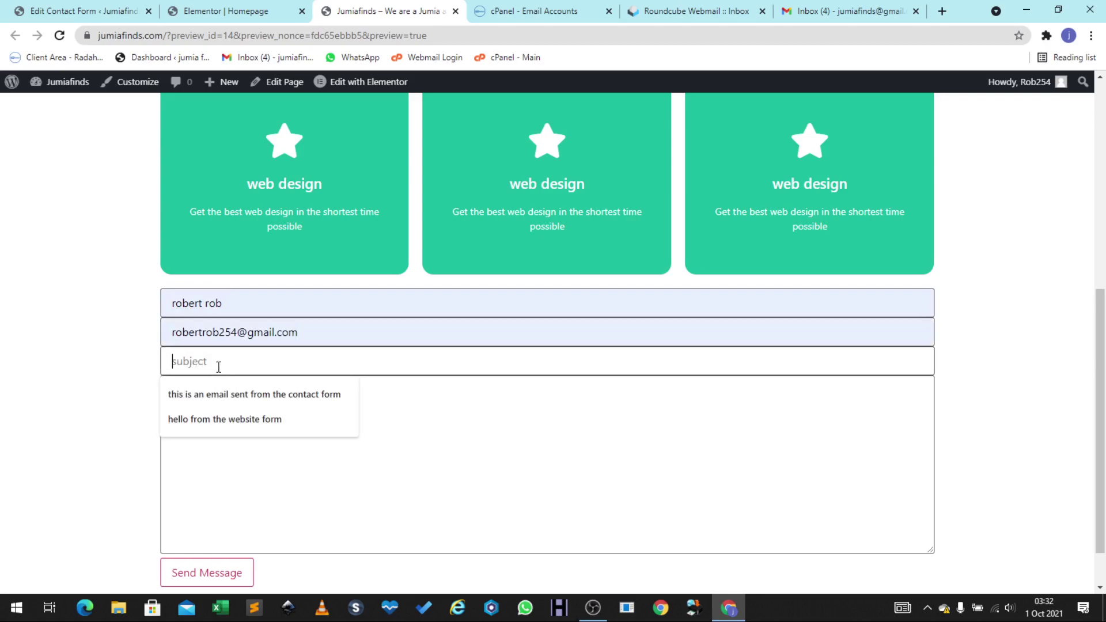
{"action": "left_click", "coordinate": [217, 419]}
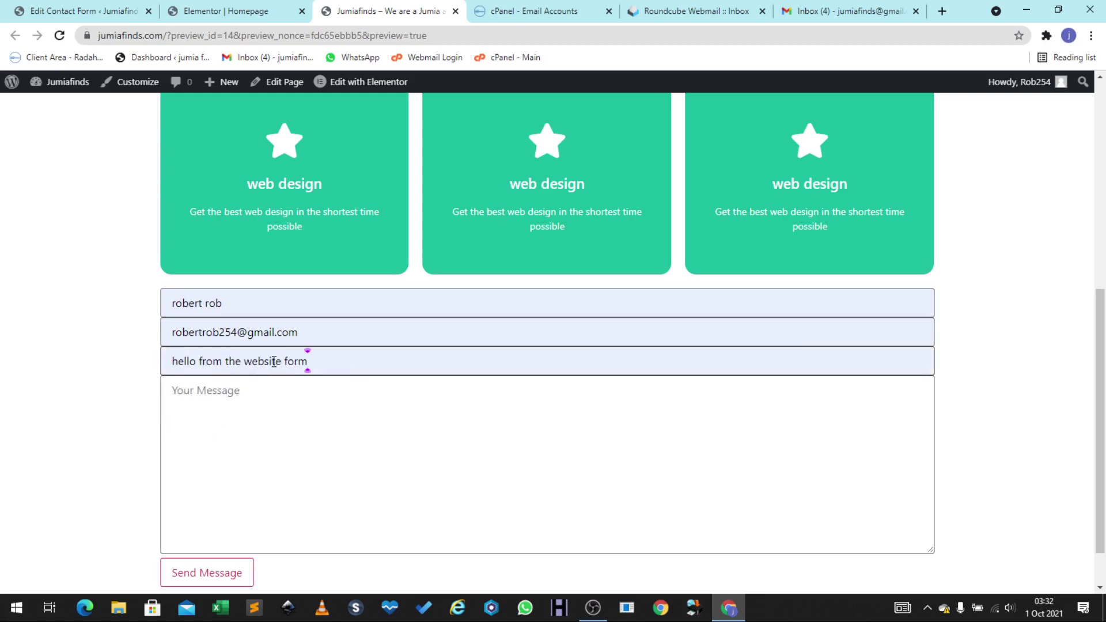
{"action": "left_click", "coordinate": [238, 402]}
{"action": "type", "text": "he"}
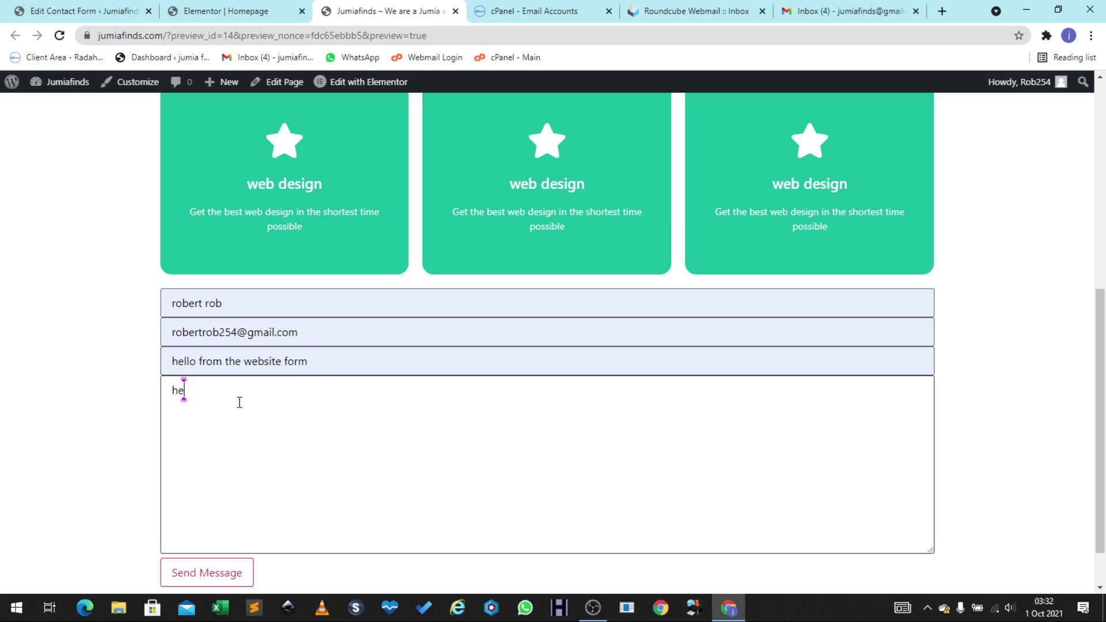
{"action": "type", "text": "llo"}
{"action": "scroll", "coordinate": [144, 424], "scroll_direction": "down", "scroll_amount": 1}
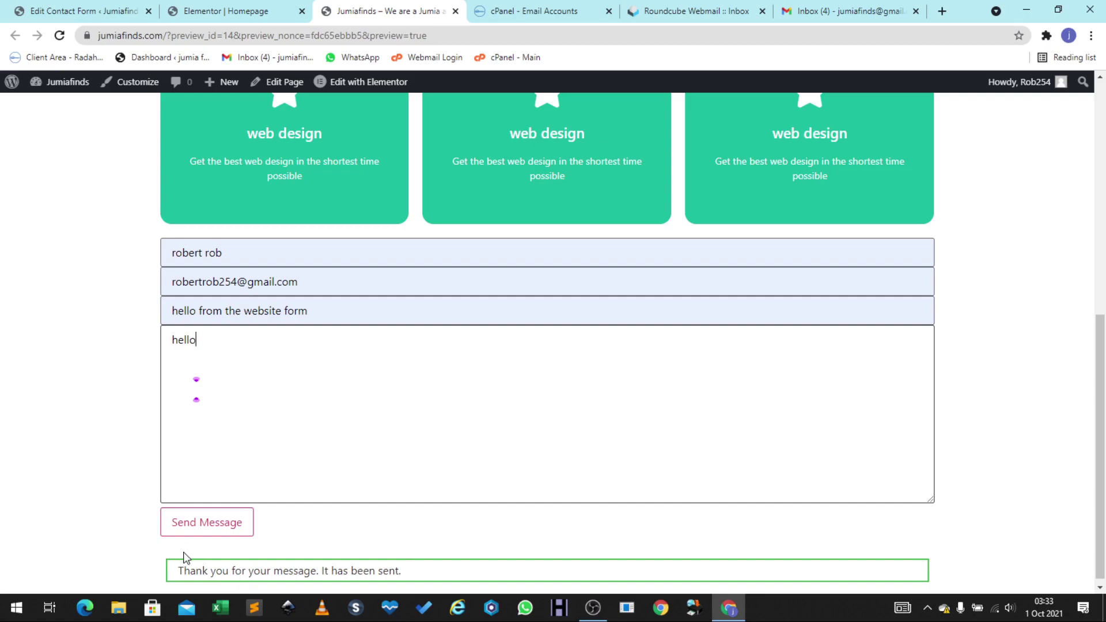
Step: Reload the preview and refill name, e-mail, subject and message fields using autofill suggestions
{"action": "left_click", "coordinate": [59, 35]}
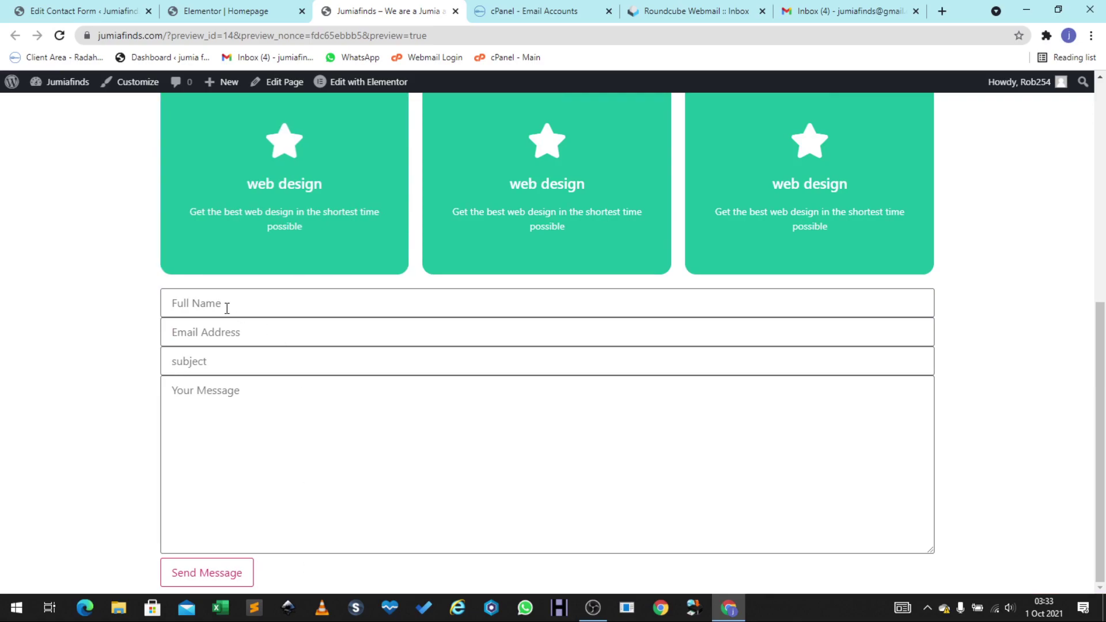
{"action": "left_click", "coordinate": [219, 305]}
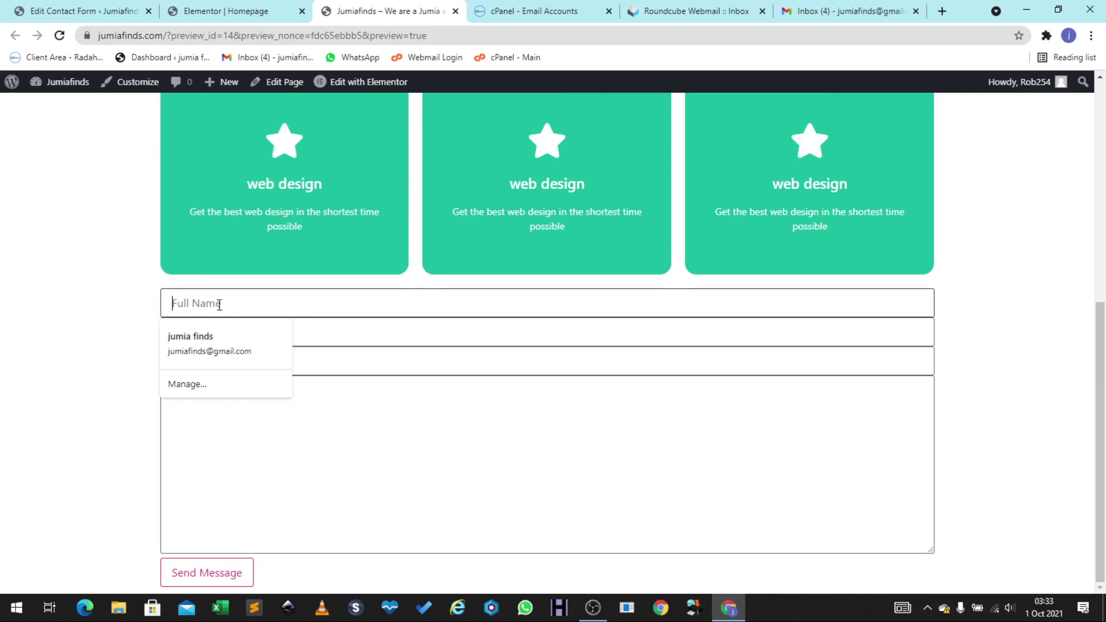
{"action": "type", "text": "robert rob"}
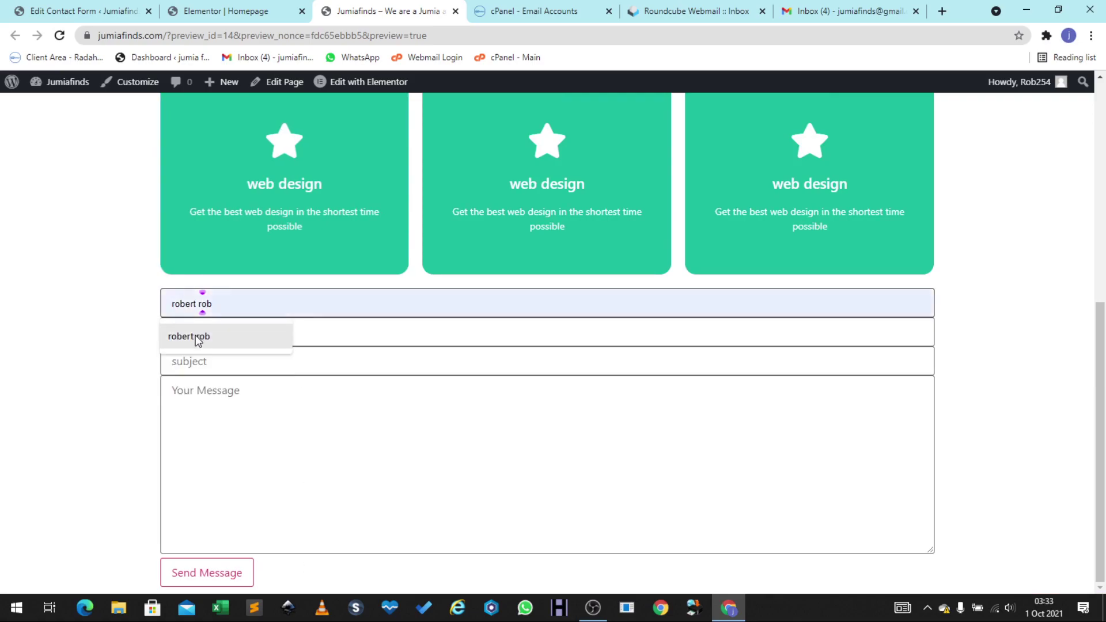
{"action": "left_click", "coordinate": [197, 339]}
{"action": "left_click", "coordinate": [199, 335]}
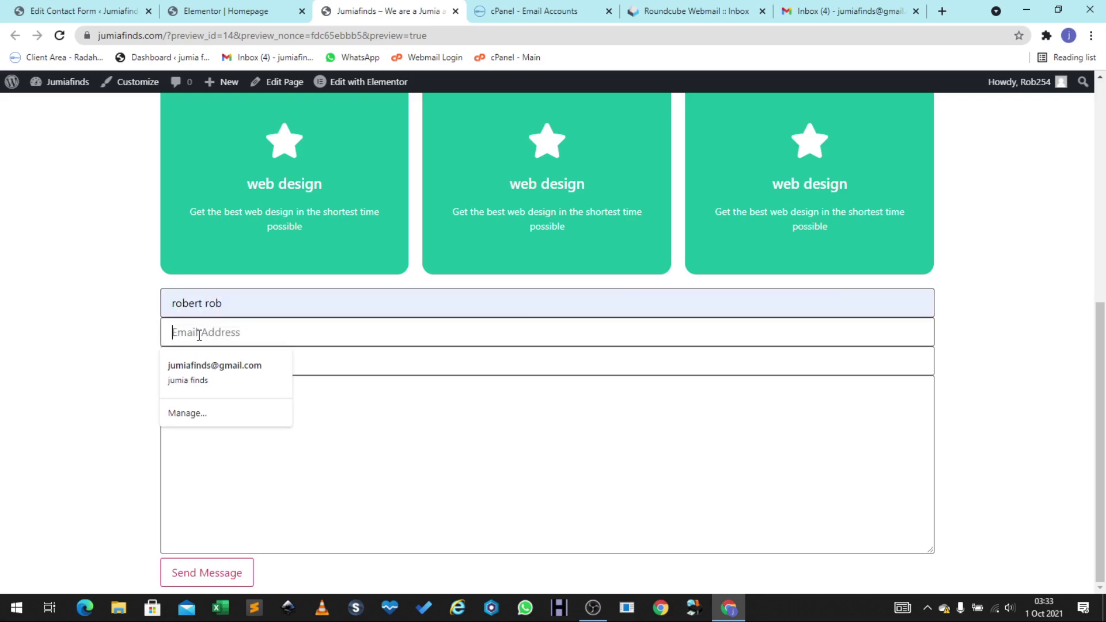
{"action": "type", "text": "ro"}
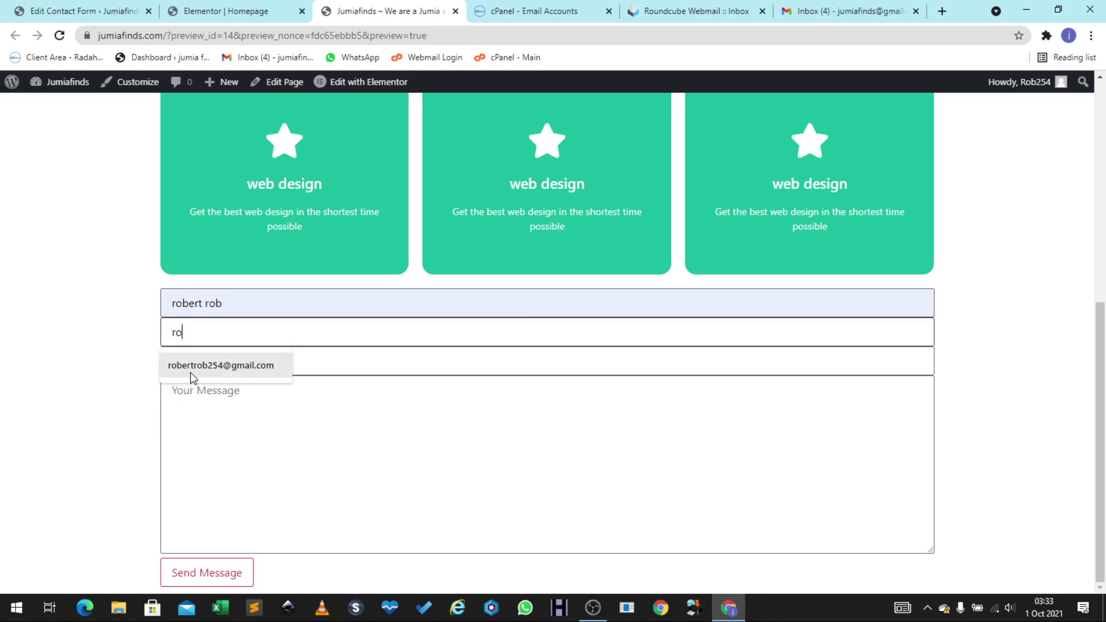
{"action": "left_click", "coordinate": [193, 376]}
{"action": "left_click", "coordinate": [196, 361]}
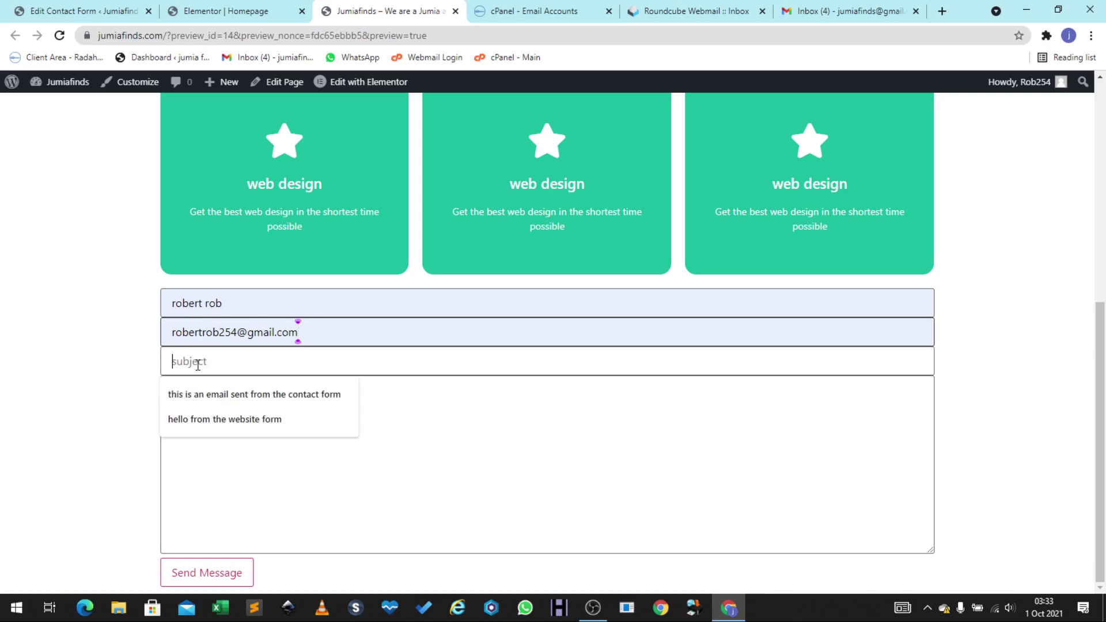
{"action": "key", "text": "Return"}
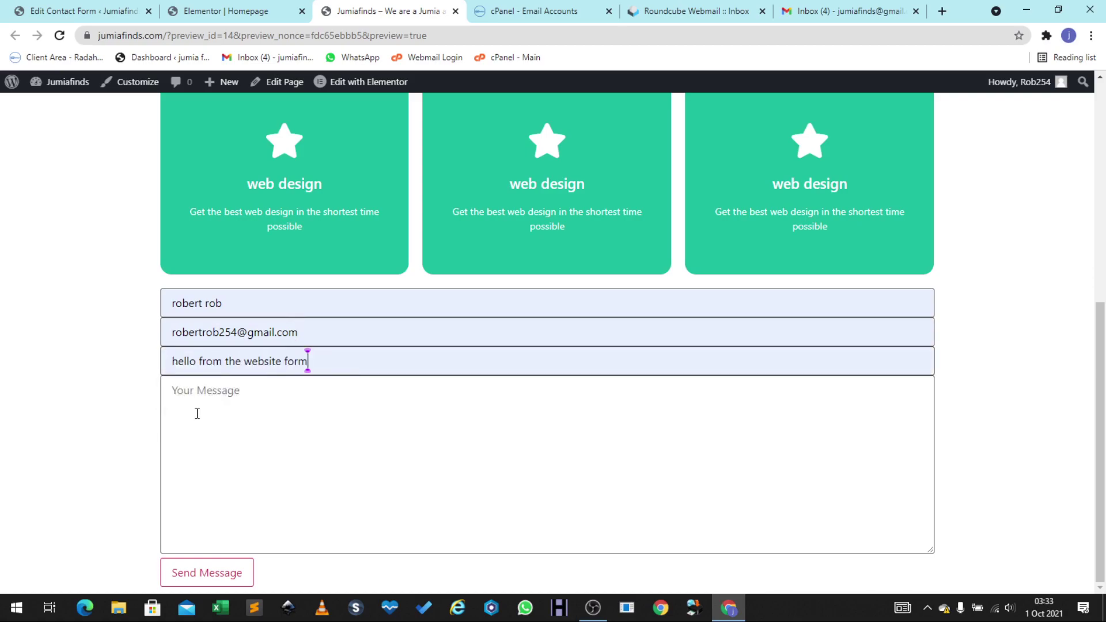
{"action": "left_click", "coordinate": [205, 406]}
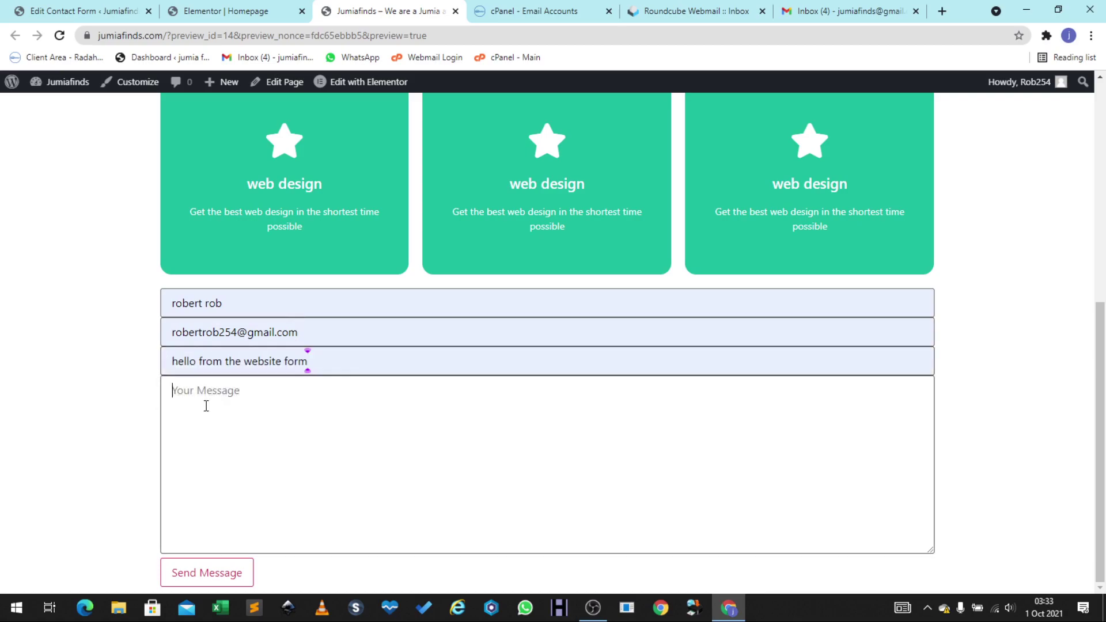
{"action": "type", "text": "hello"}
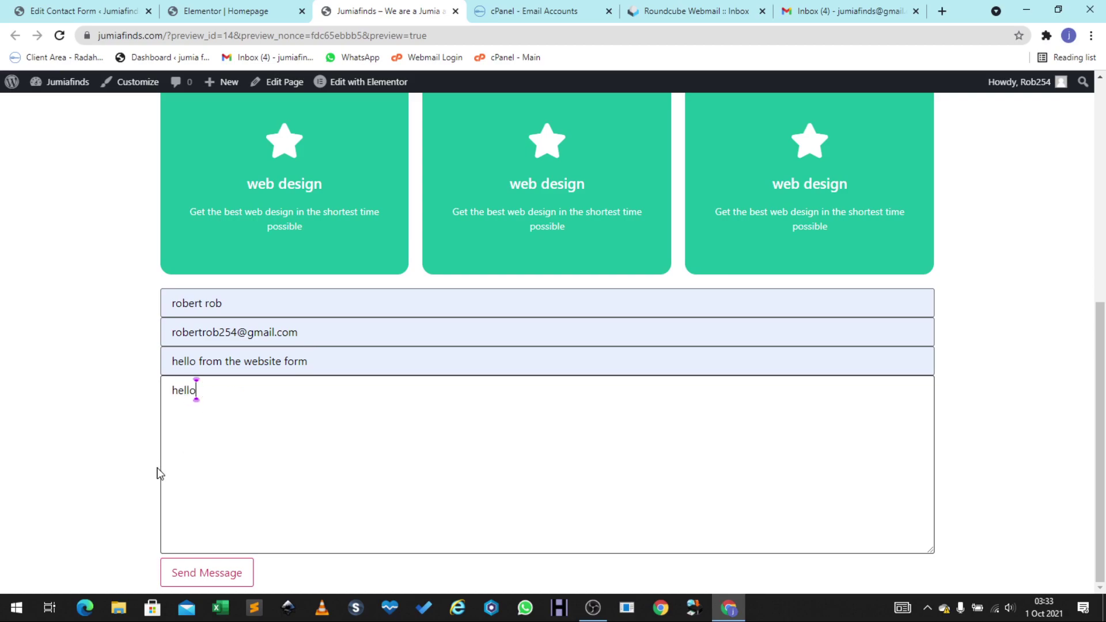
Step: Send the contact form message and move to the Roundcube inbox to check delivery
{"action": "left_click", "coordinate": [193, 580]}
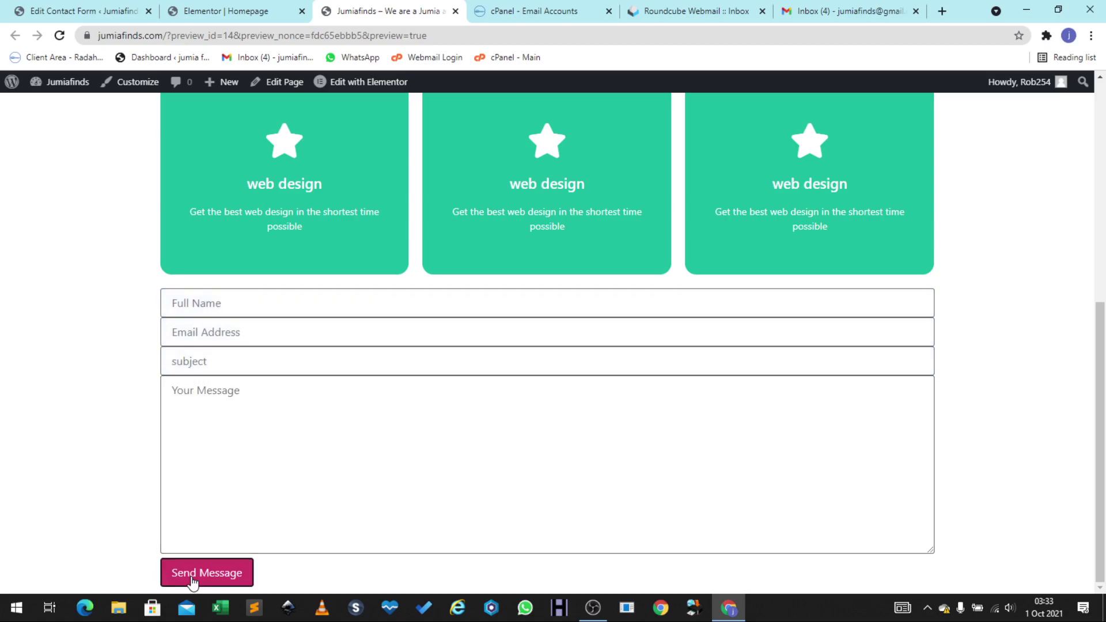
{"action": "scroll", "coordinate": [122, 419], "scroll_direction": "down", "scroll_amount": 1}
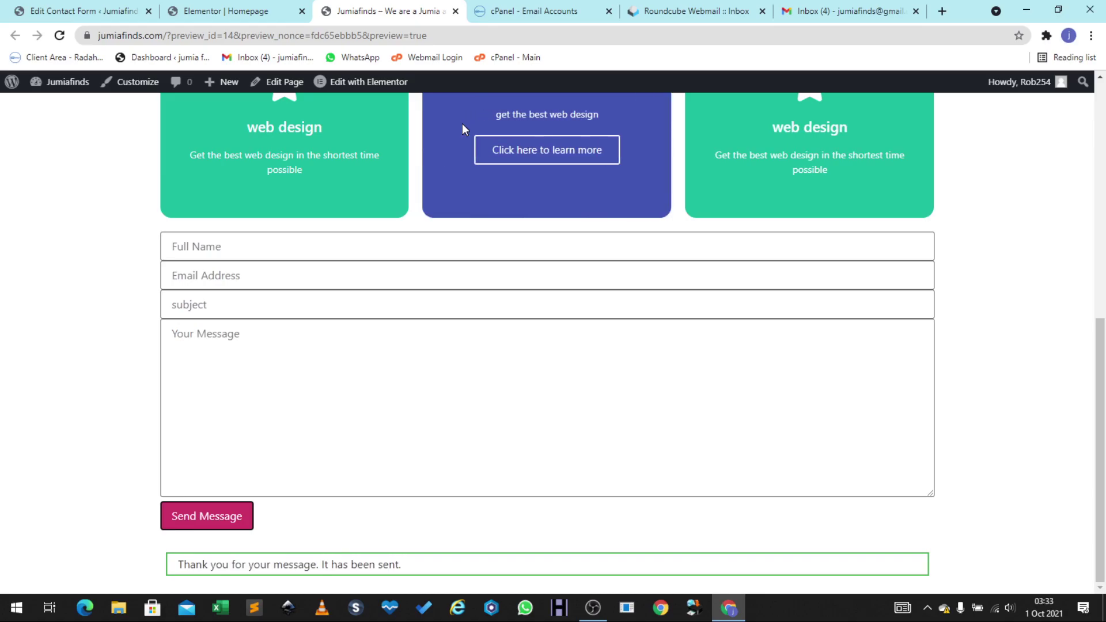
{"action": "left_click", "coordinate": [659, 6]}
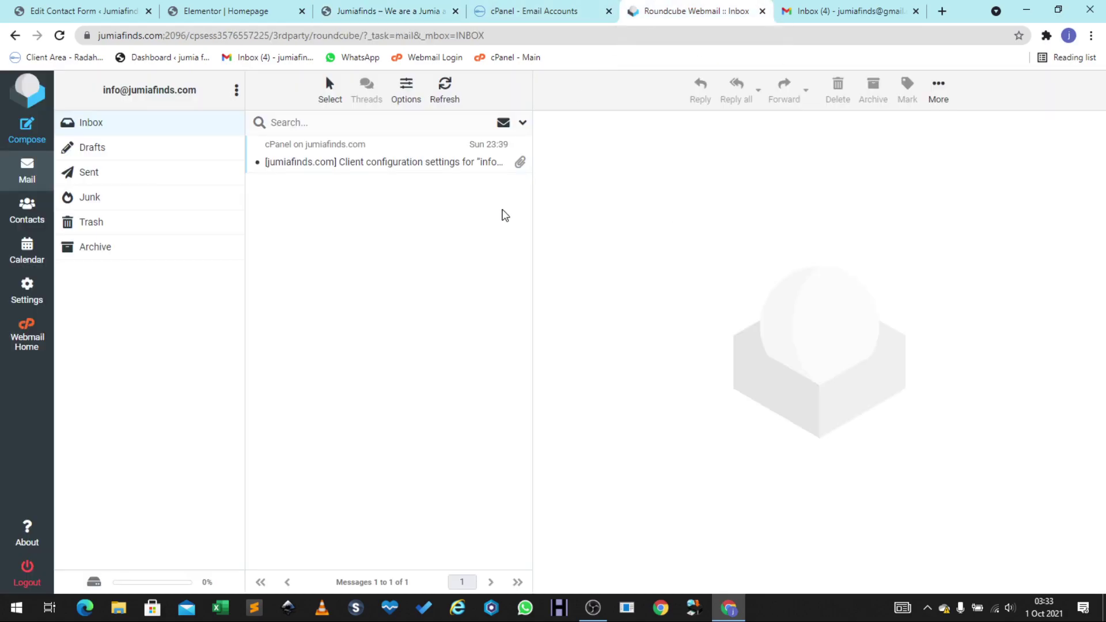
Step: Refresh Roundcube and read the new 'hello from the website form' message with body 'hello'
{"action": "left_click", "coordinate": [449, 98]}
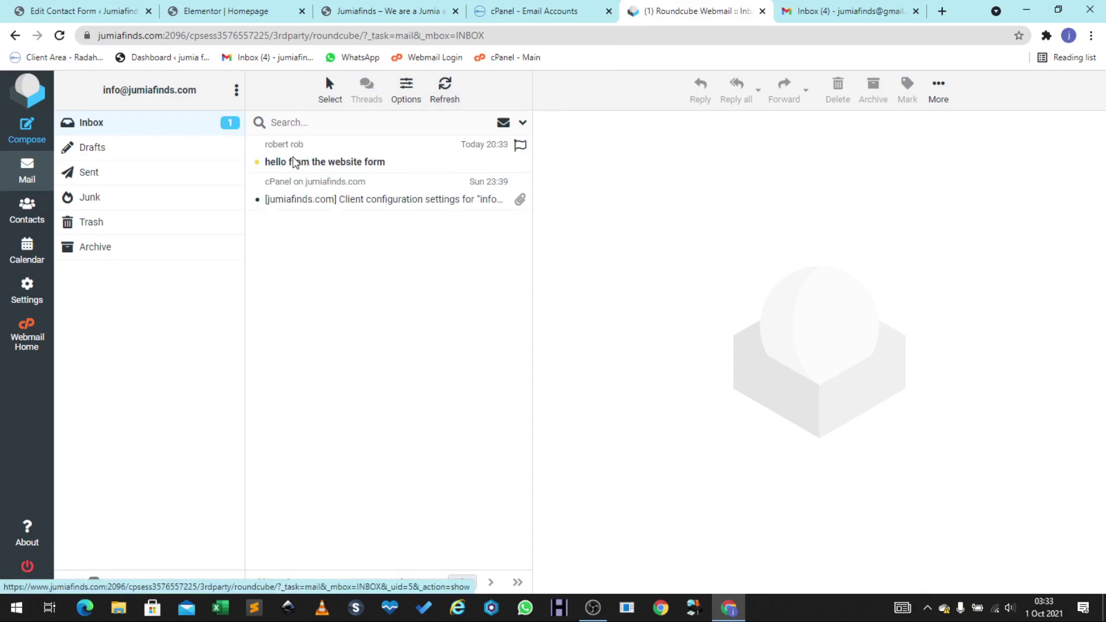
{"action": "left_click", "coordinate": [303, 164]}
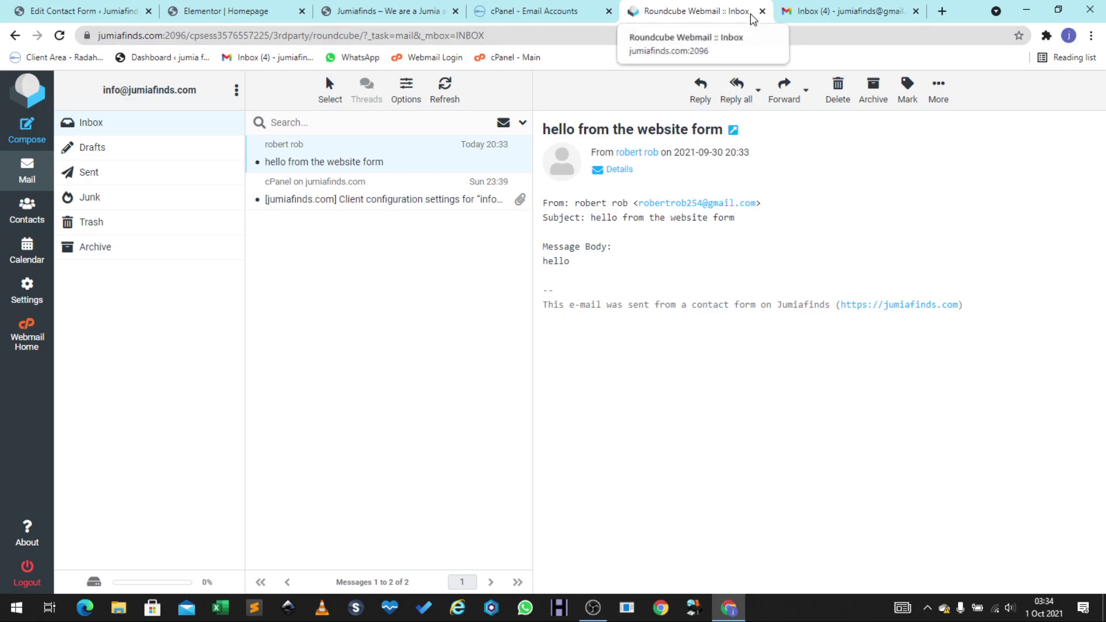
{"action": "left_click", "coordinate": [843, 10]}
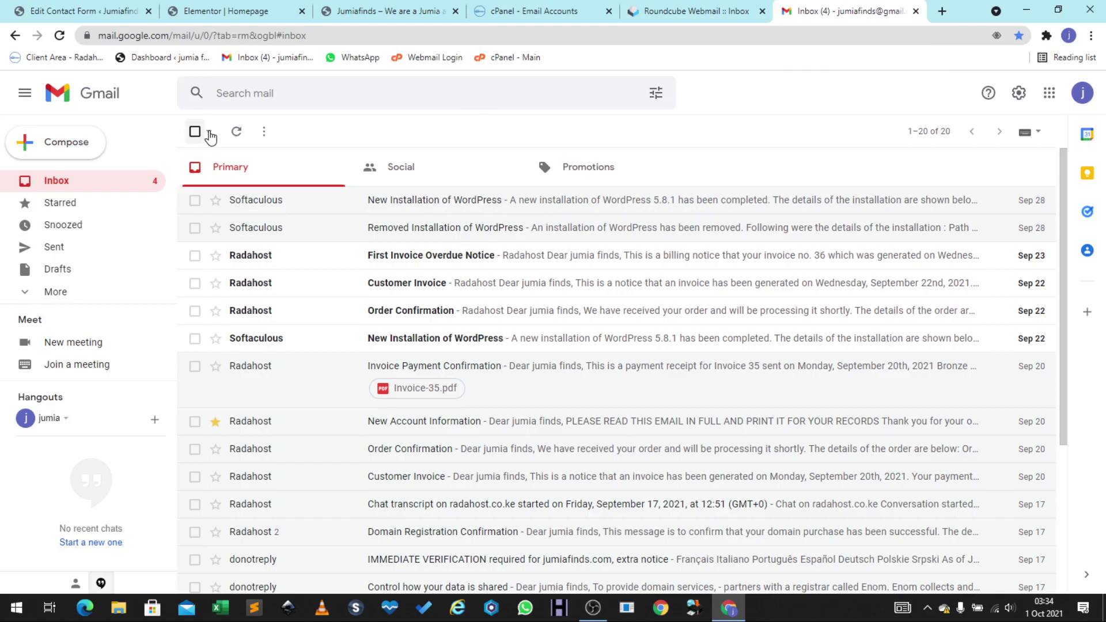
Step: Reload the Gmail inbox, then find the forwarded form message in the Spam folder
{"action": "left_click", "coordinate": [235, 132]}
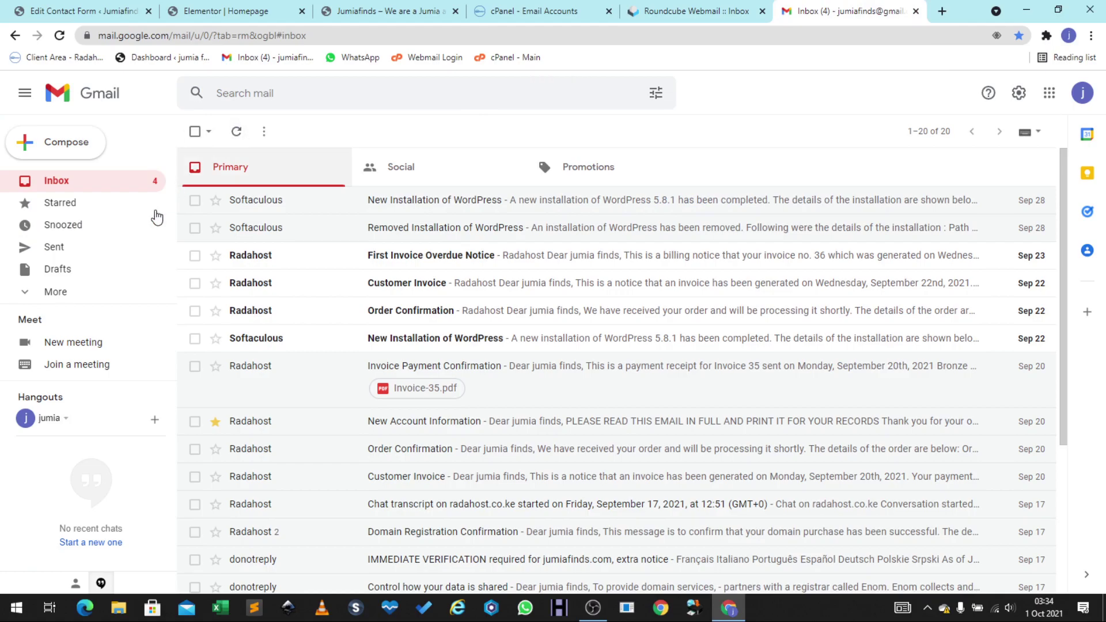
{"action": "left_click", "coordinate": [107, 186]}
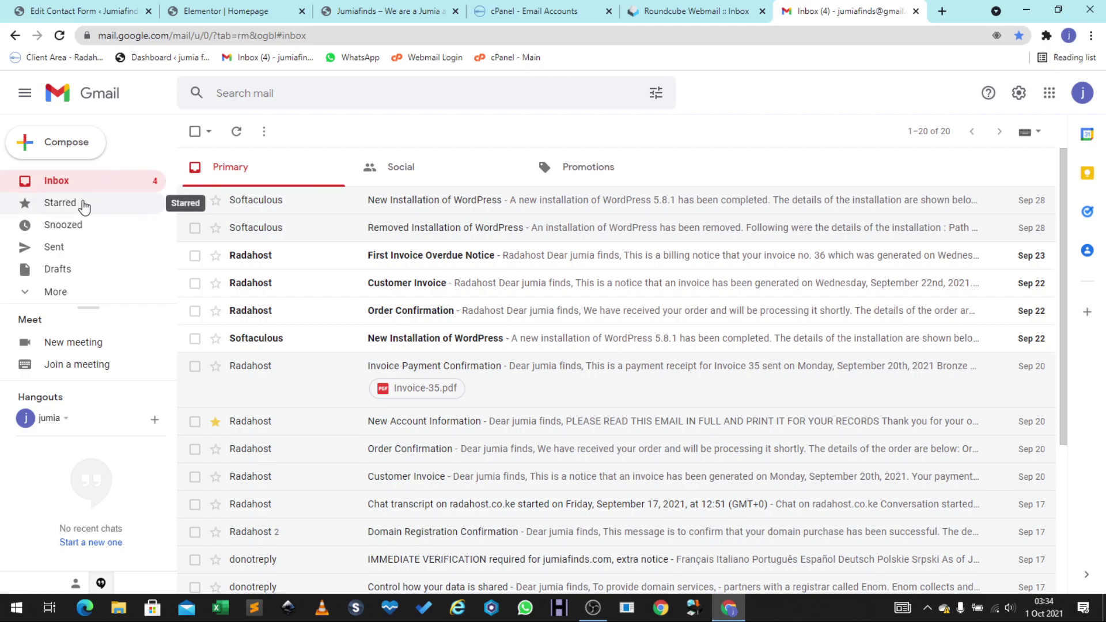
{"action": "left_click", "coordinate": [79, 181]}
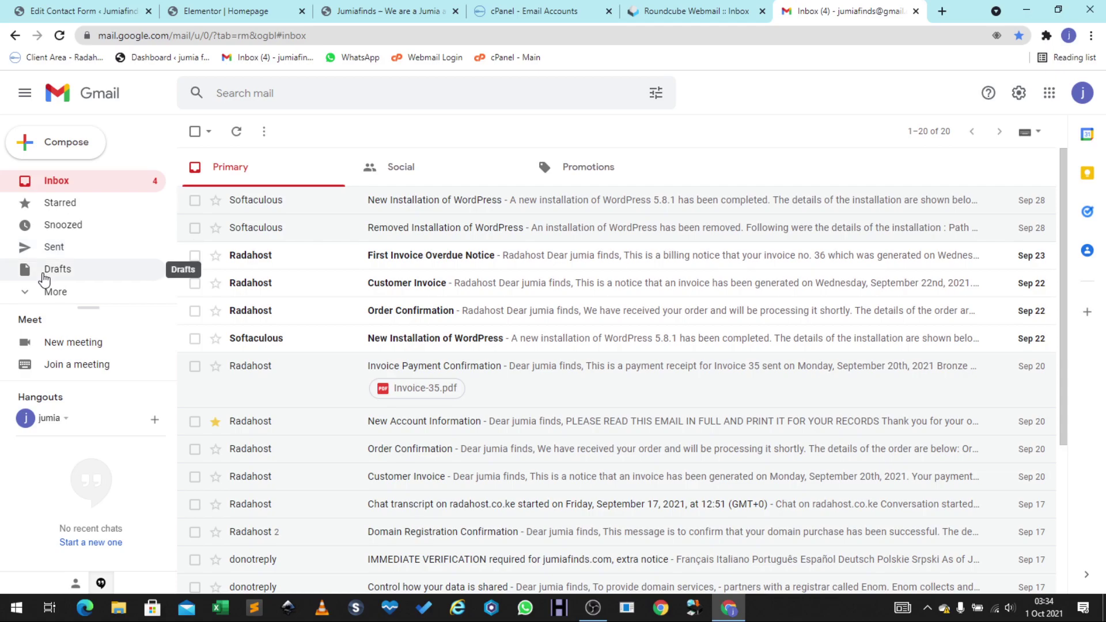
{"action": "left_click", "coordinate": [43, 292]}
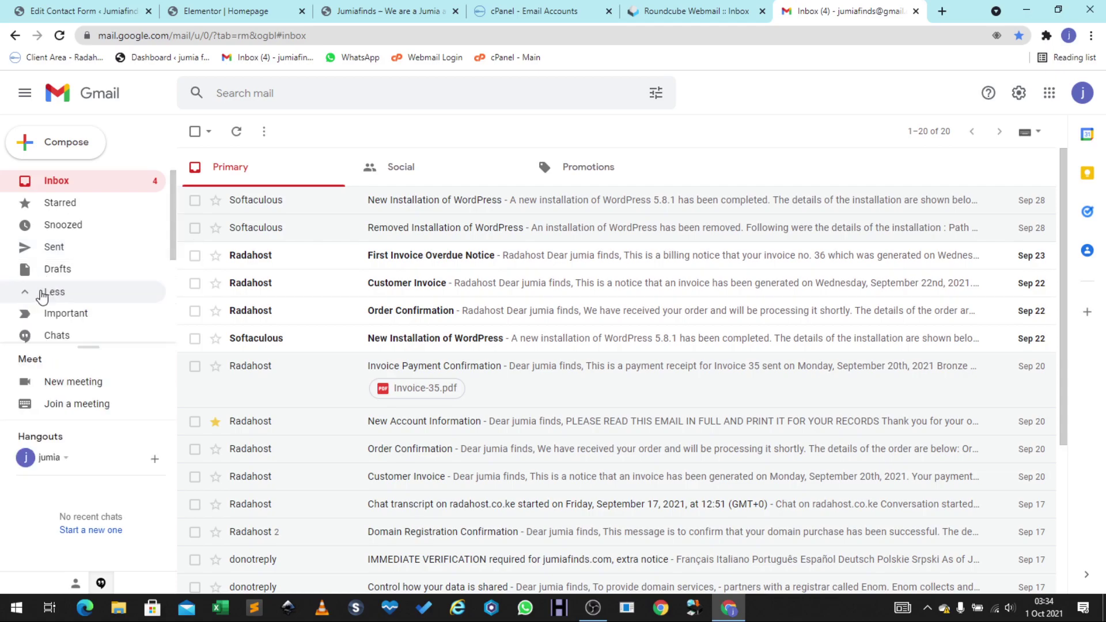
{"action": "scroll", "coordinate": [52, 291], "scroll_direction": "down", "scroll_amount": 3}
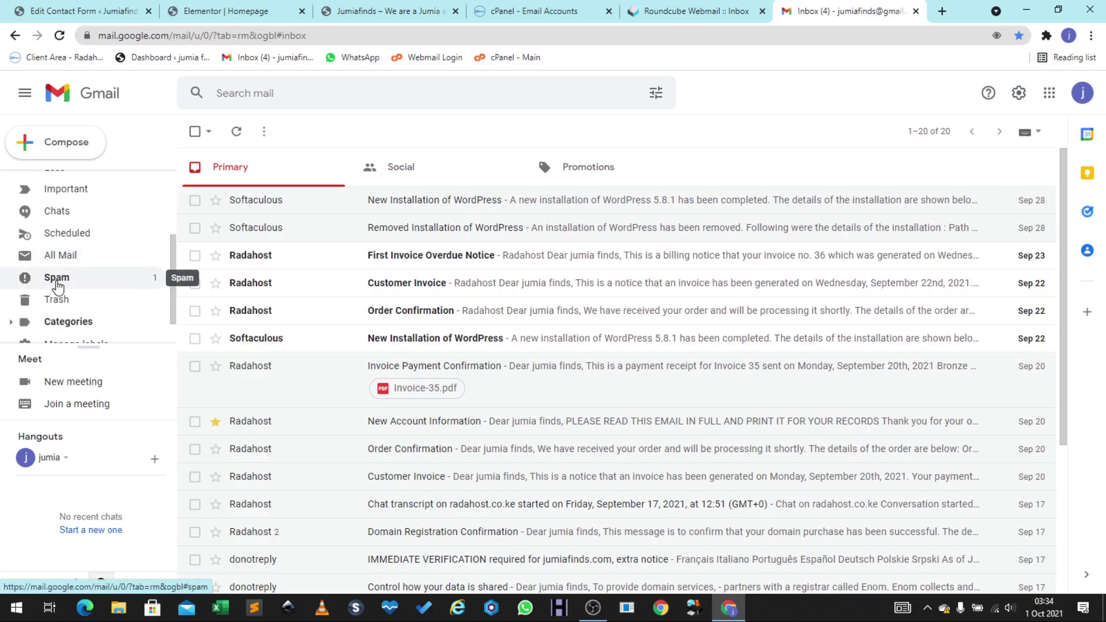
{"action": "left_click", "coordinate": [56, 278]}
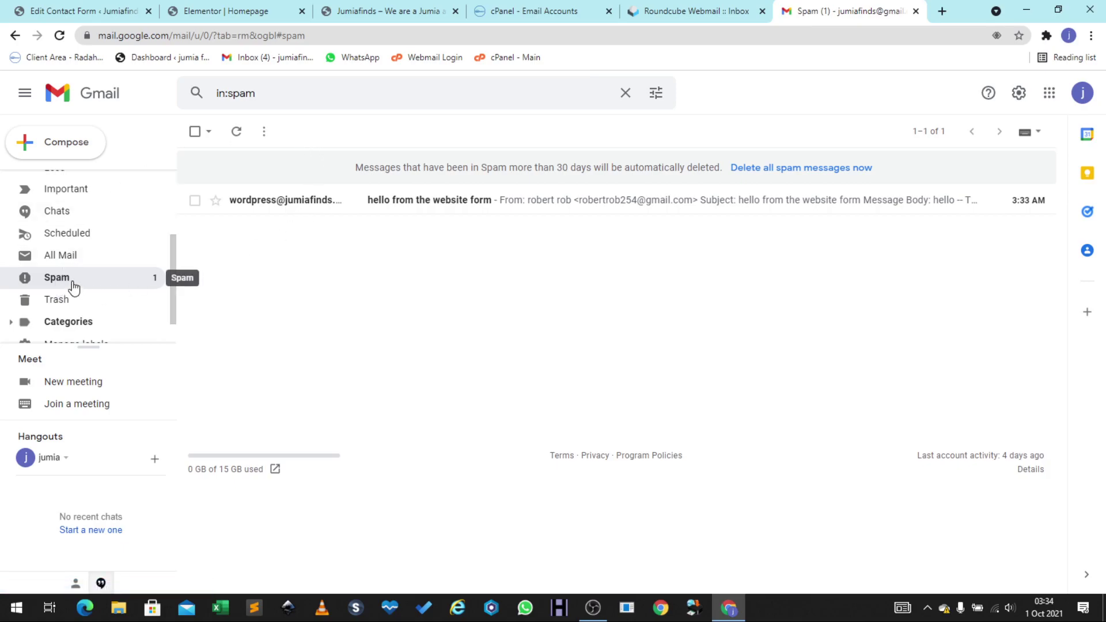
Step: Open the form message in Spam and report it as not spam
{"action": "left_click", "coordinate": [501, 201]}
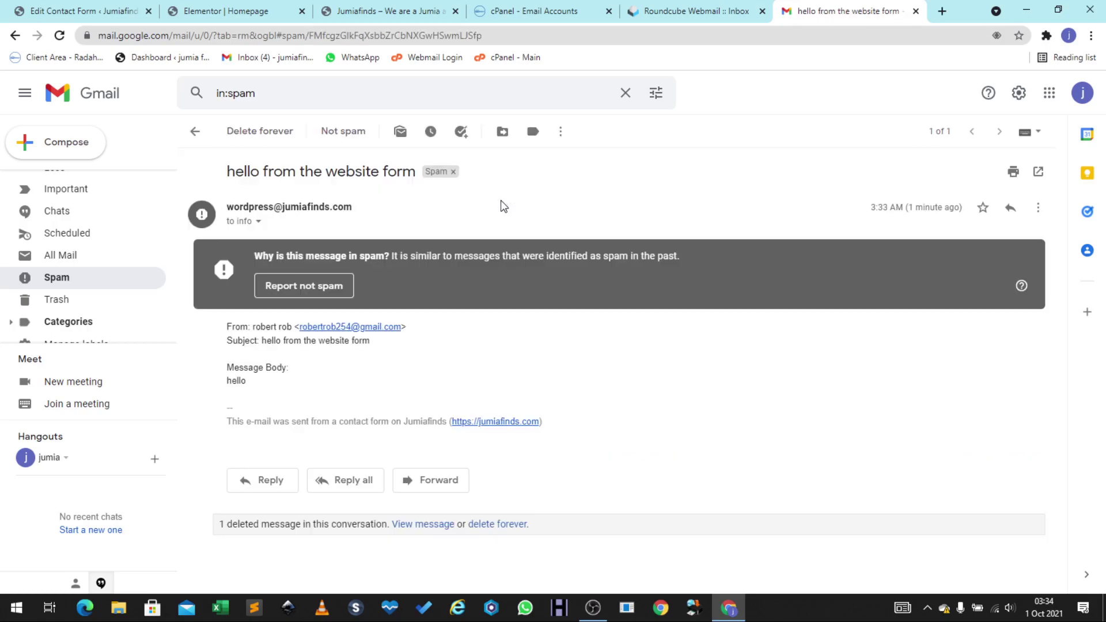
{"action": "left_click", "coordinate": [309, 286]}
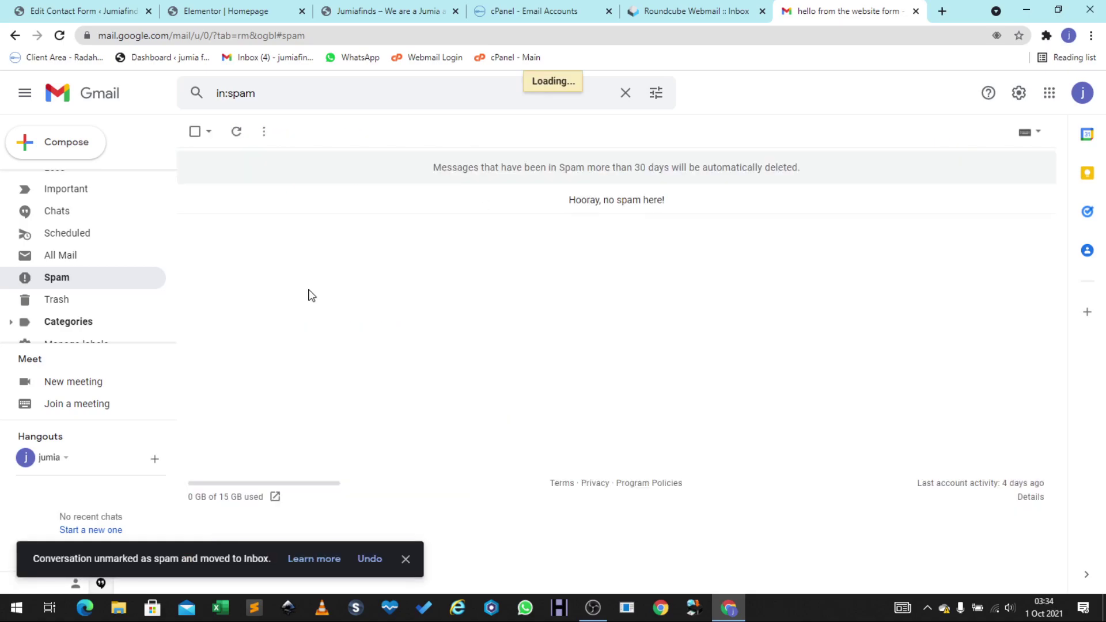
{"action": "scroll", "coordinate": [97, 229], "scroll_direction": "up", "scroll_amount": 3}
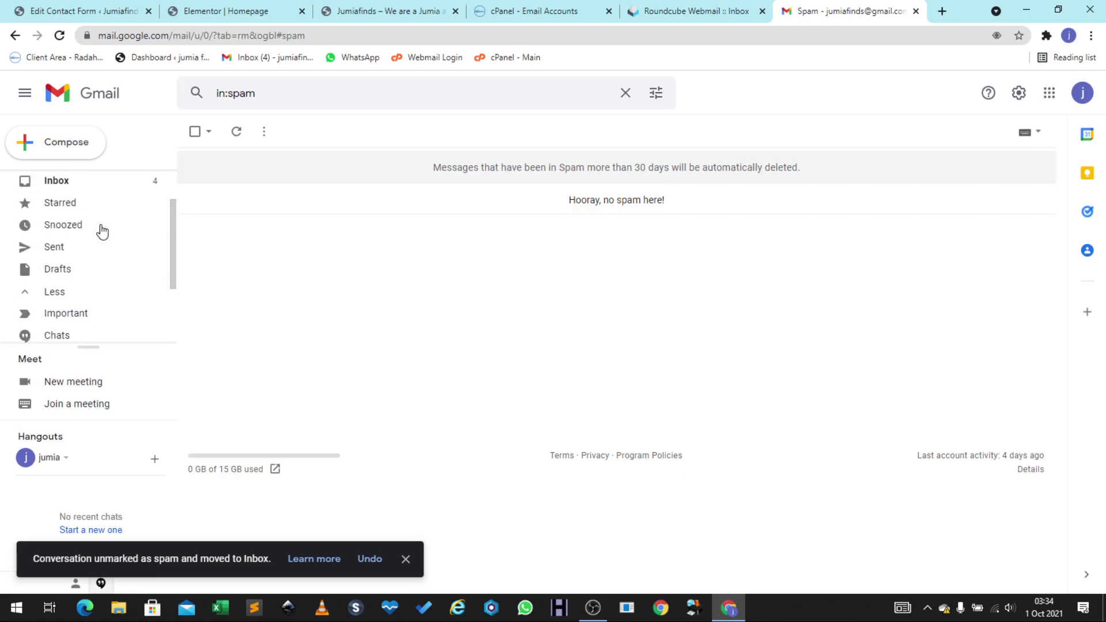
Step: Confirm the form message now appears in the Inbox, then return to the homepage preview
{"action": "left_click", "coordinate": [49, 188]}
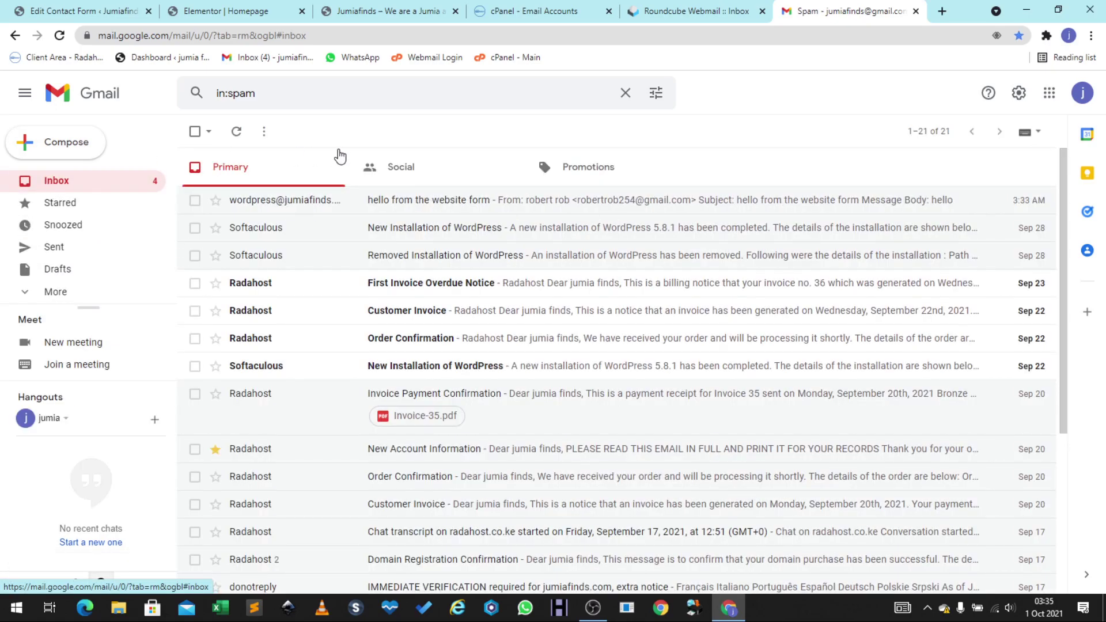
{"action": "left_click", "coordinate": [436, 212]}
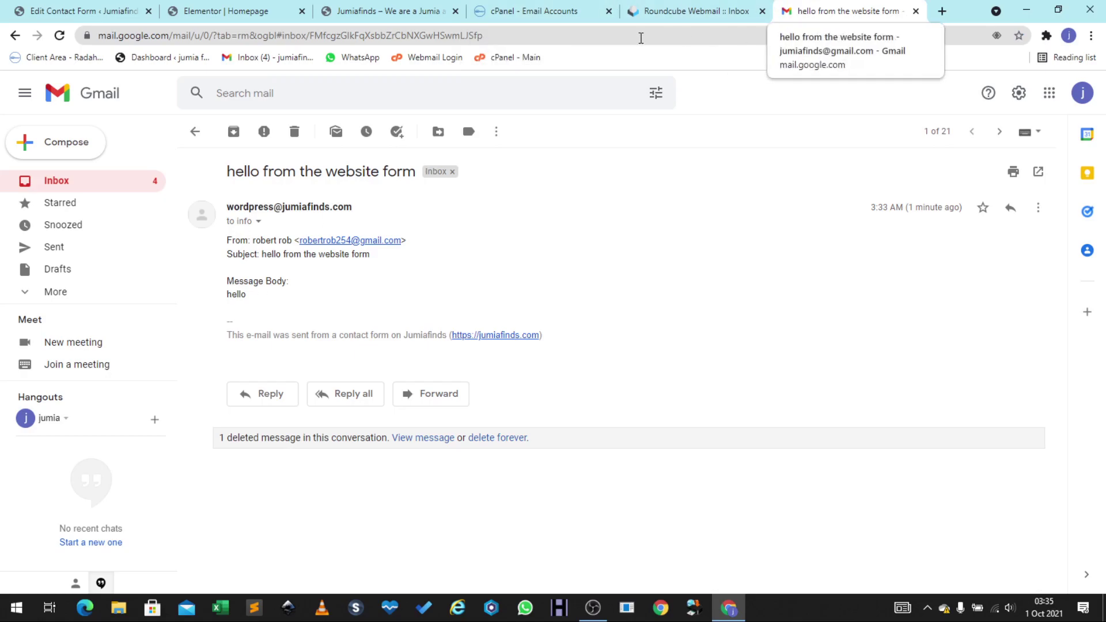
{"action": "left_click", "coordinate": [99, 190]}
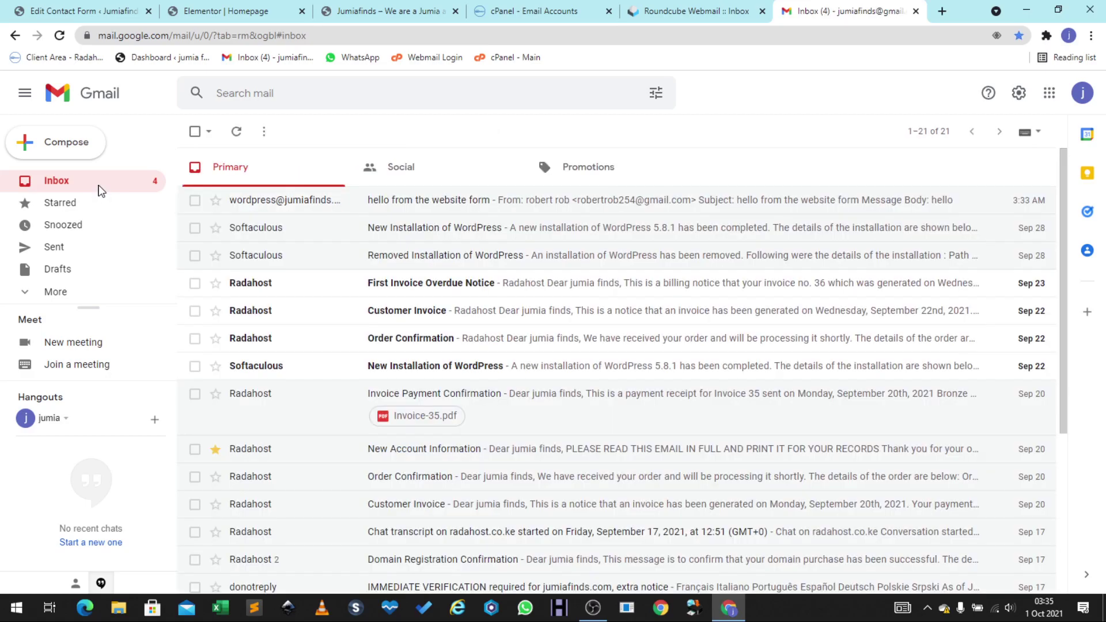
{"action": "left_click", "coordinate": [392, 10]}
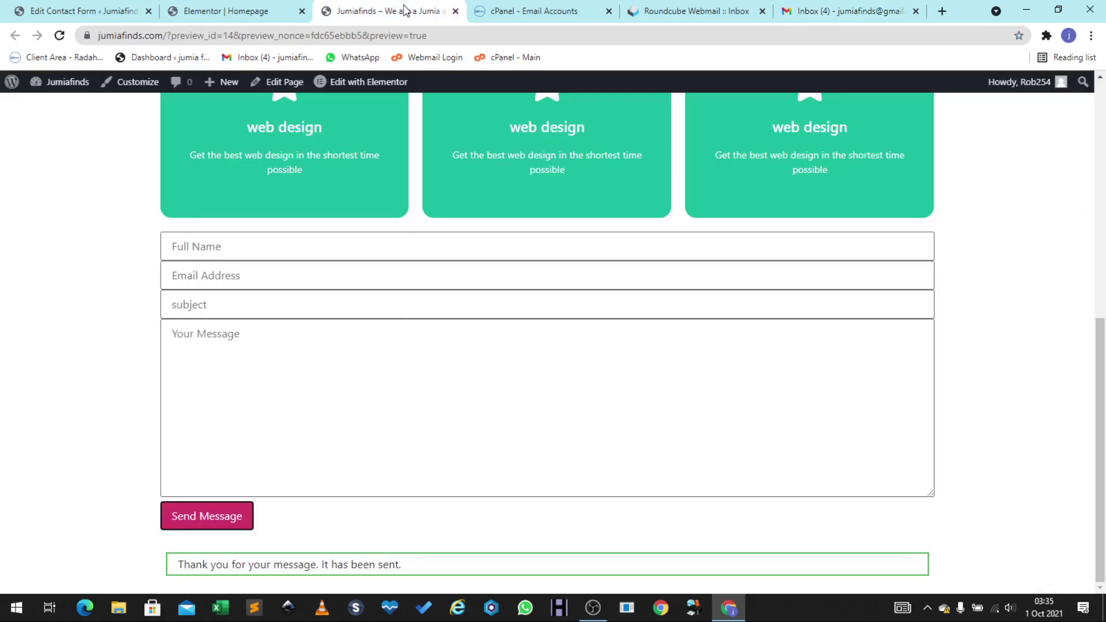
Step: Reload the preview and fill the form's full name and e-mail from autofill
{"action": "left_click", "coordinate": [58, 37]}
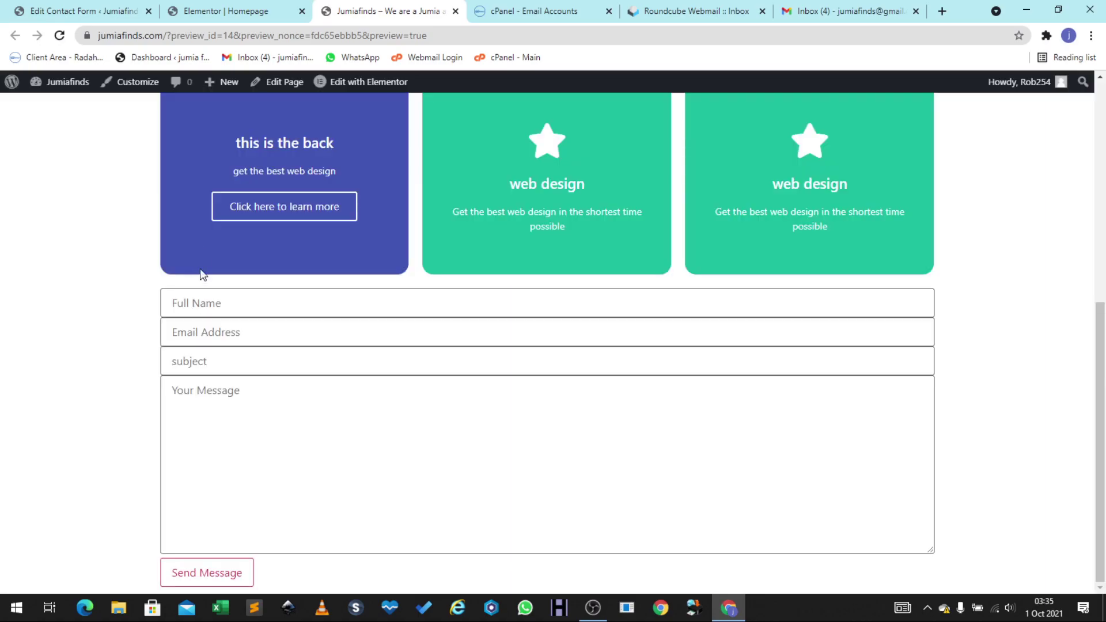
{"action": "left_click", "coordinate": [195, 302]}
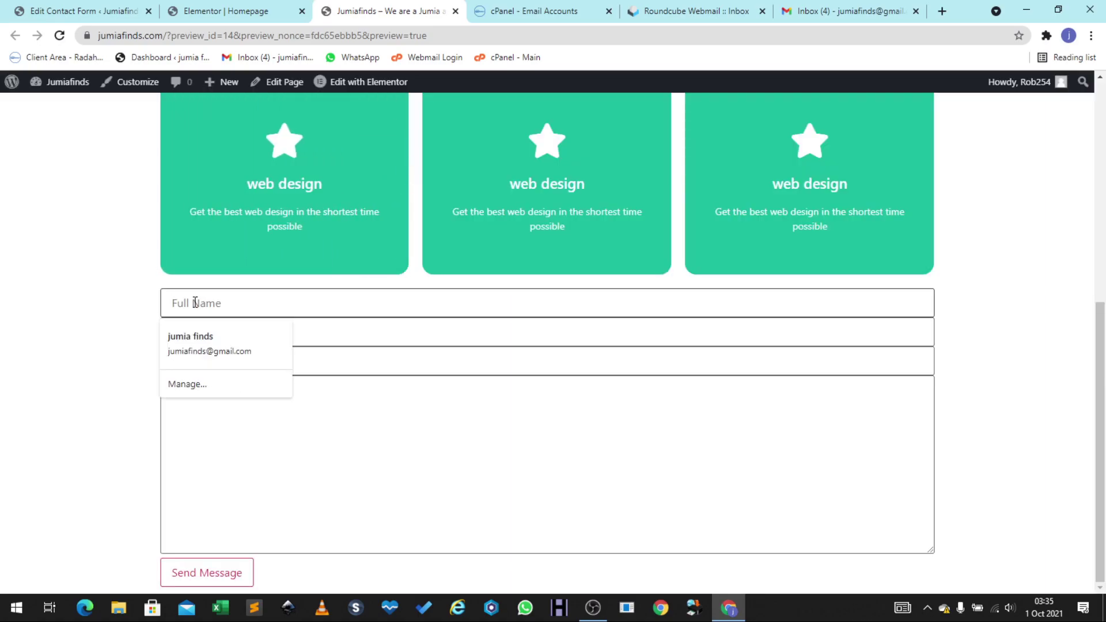
{"action": "type", "text": "robert"}
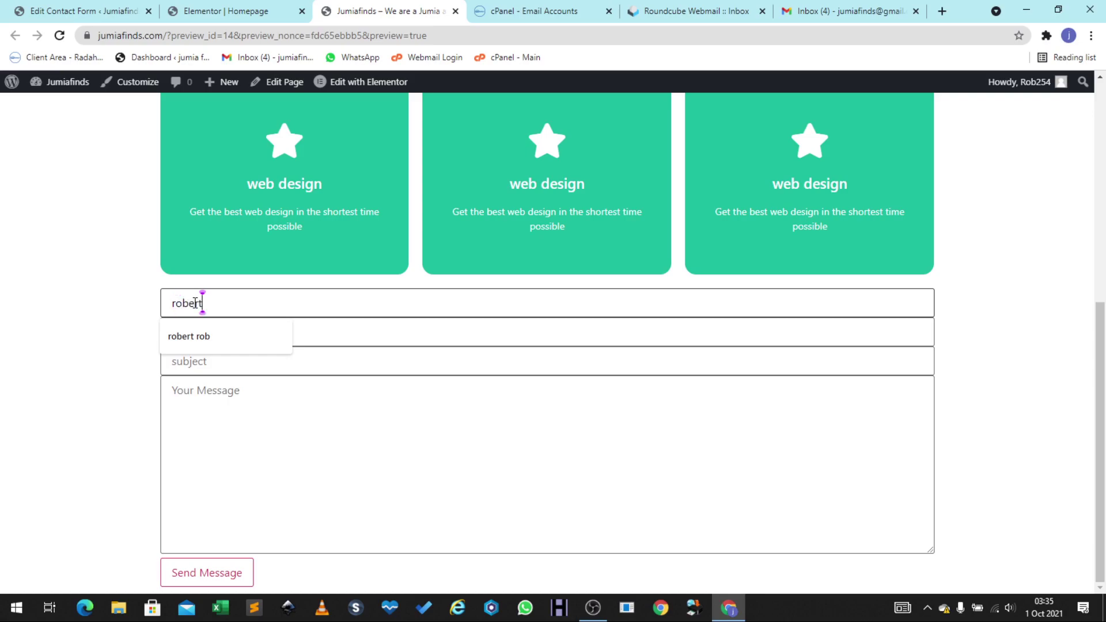
{"action": "left_click", "coordinate": [190, 337]}
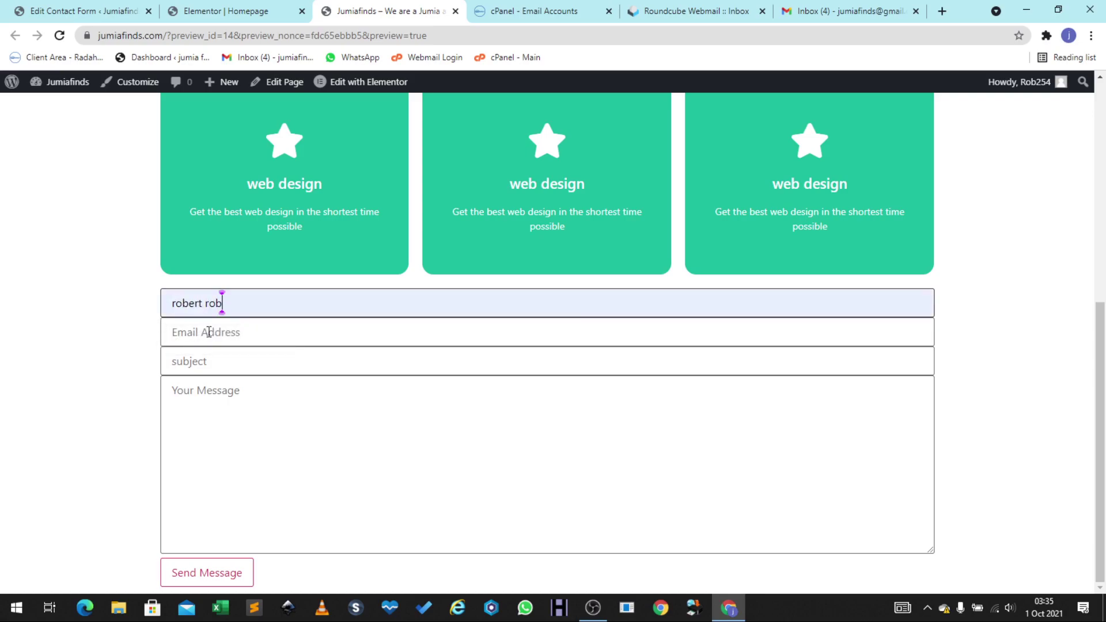
{"action": "left_click", "coordinate": [208, 332]}
{"action": "type", "text": "robe"}
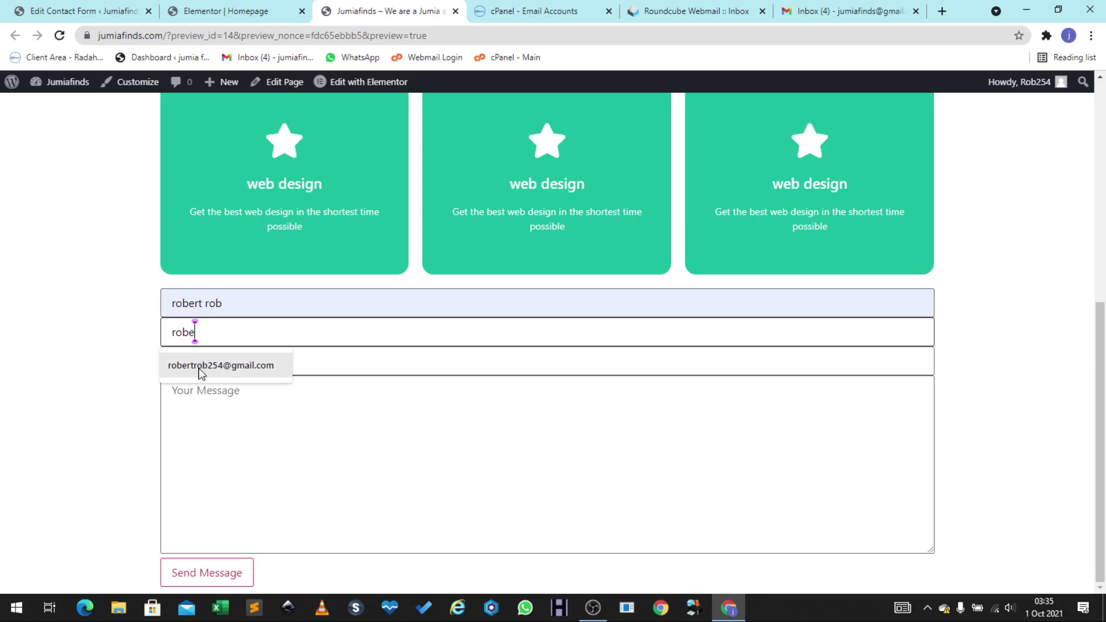
{"action": "left_click", "coordinate": [200, 367]}
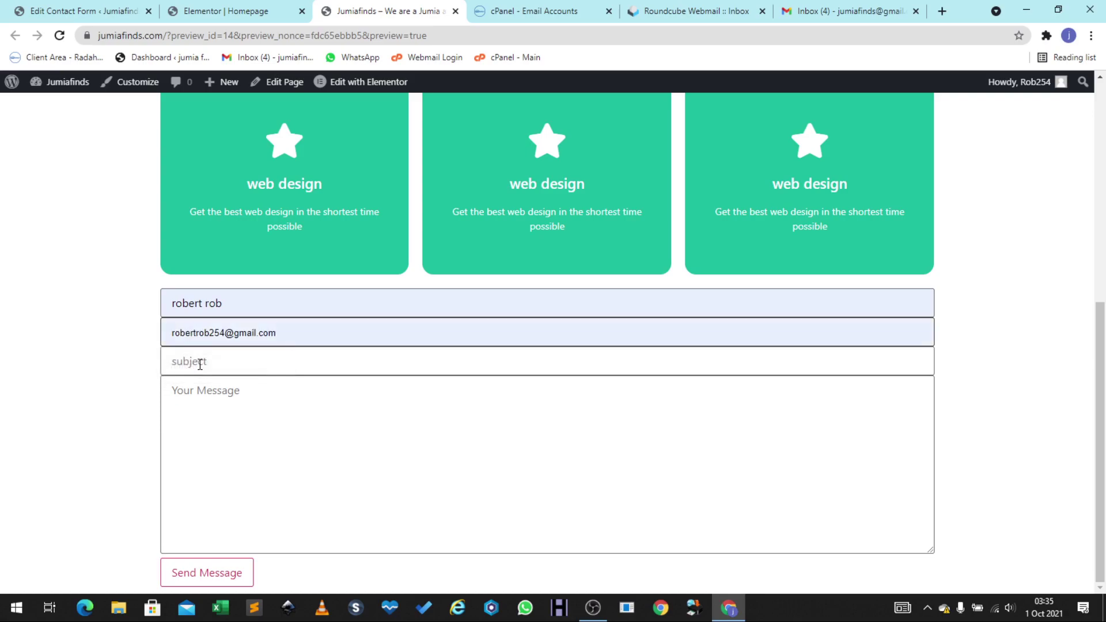
Step: Enter subject 'second test' and message 'hey there', then send the form
{"action": "left_click", "coordinate": [210, 361]}
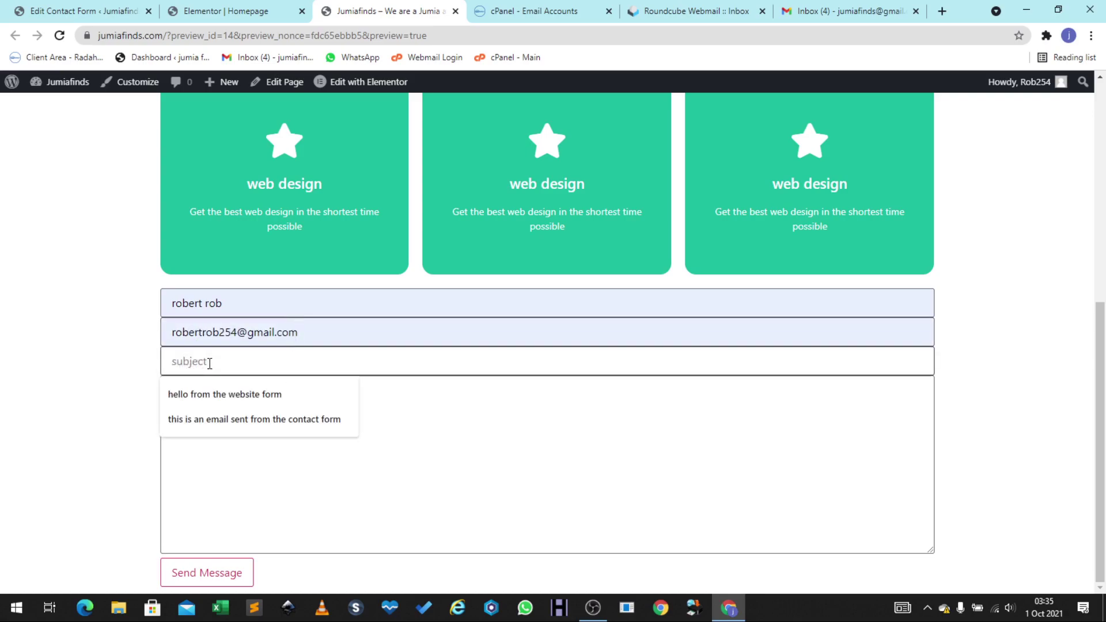
{"action": "type", "text": "second t"}
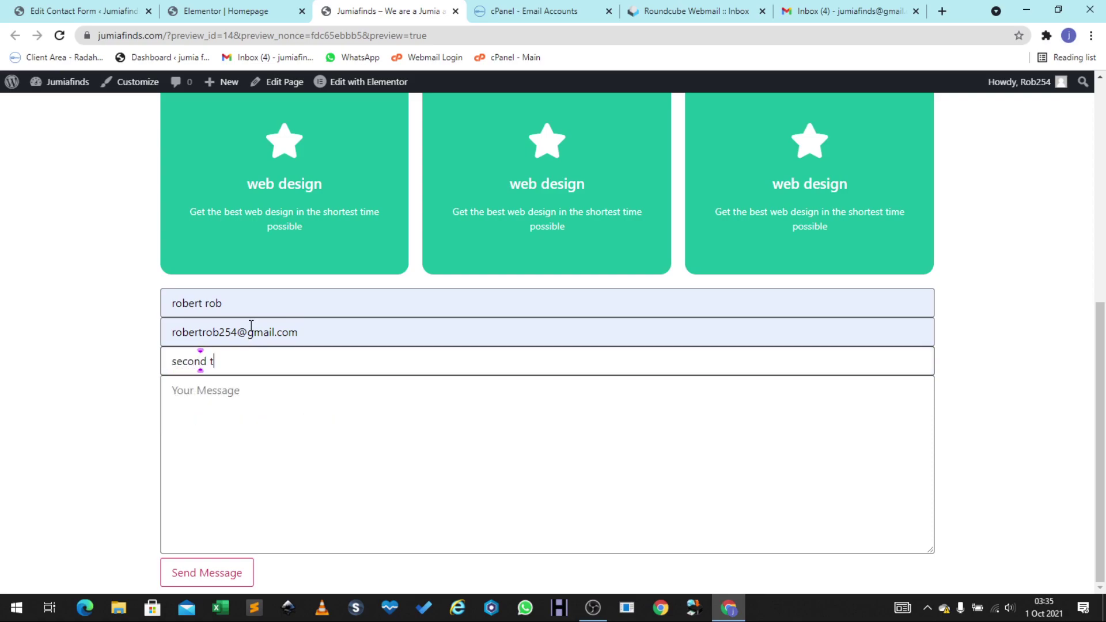
{"action": "type", "text": "est"}
{"action": "left_click", "coordinate": [205, 396]}
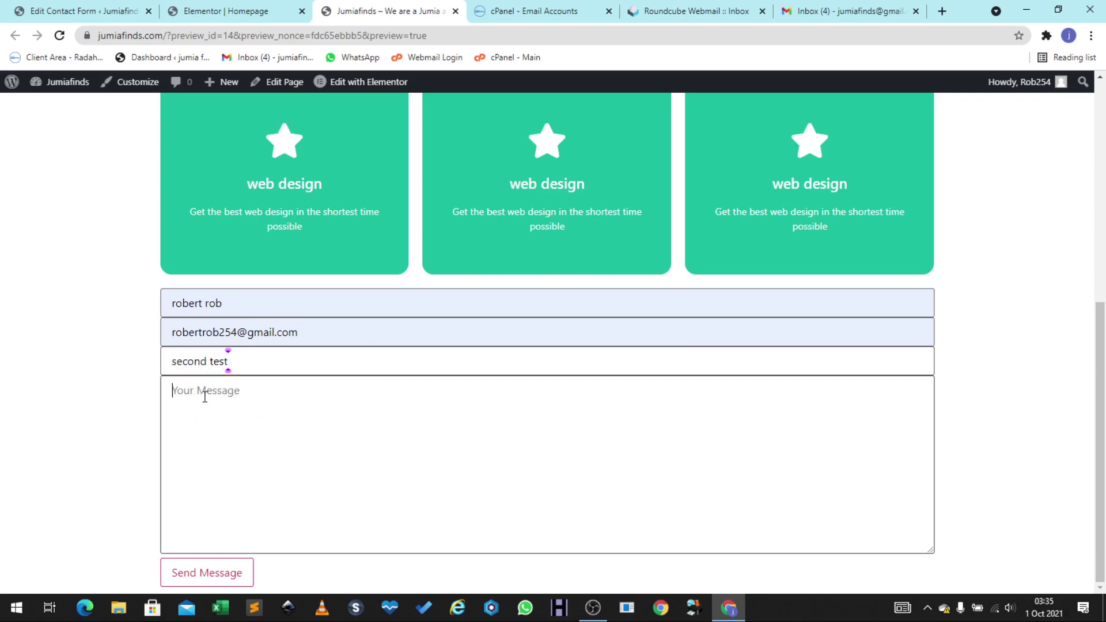
{"action": "type", "text": "hey there"}
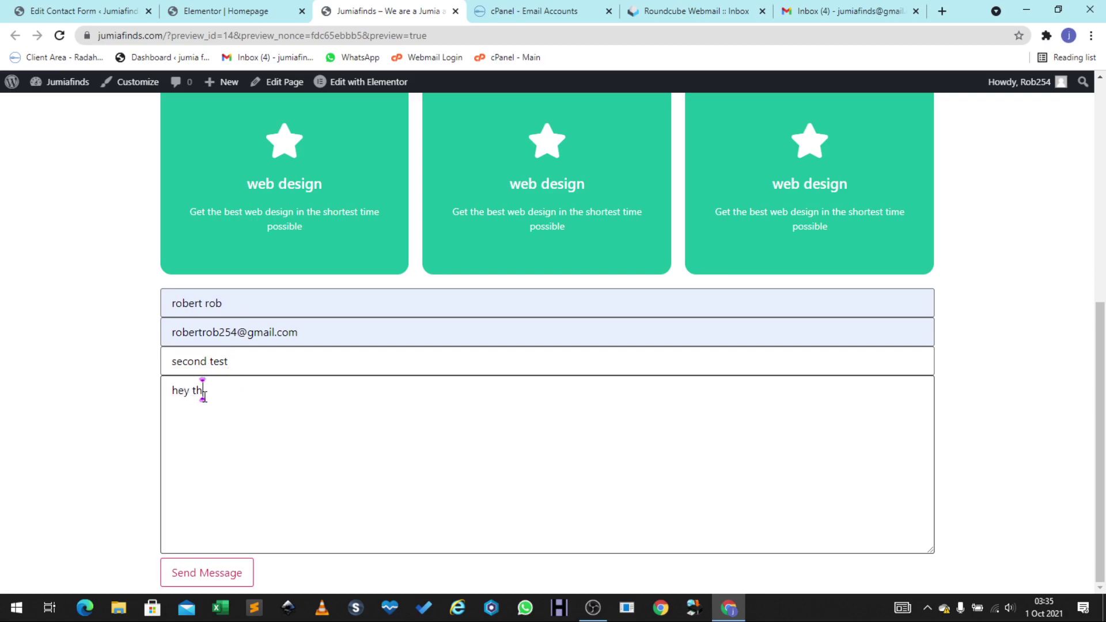
{"action": "left_click", "coordinate": [183, 574]}
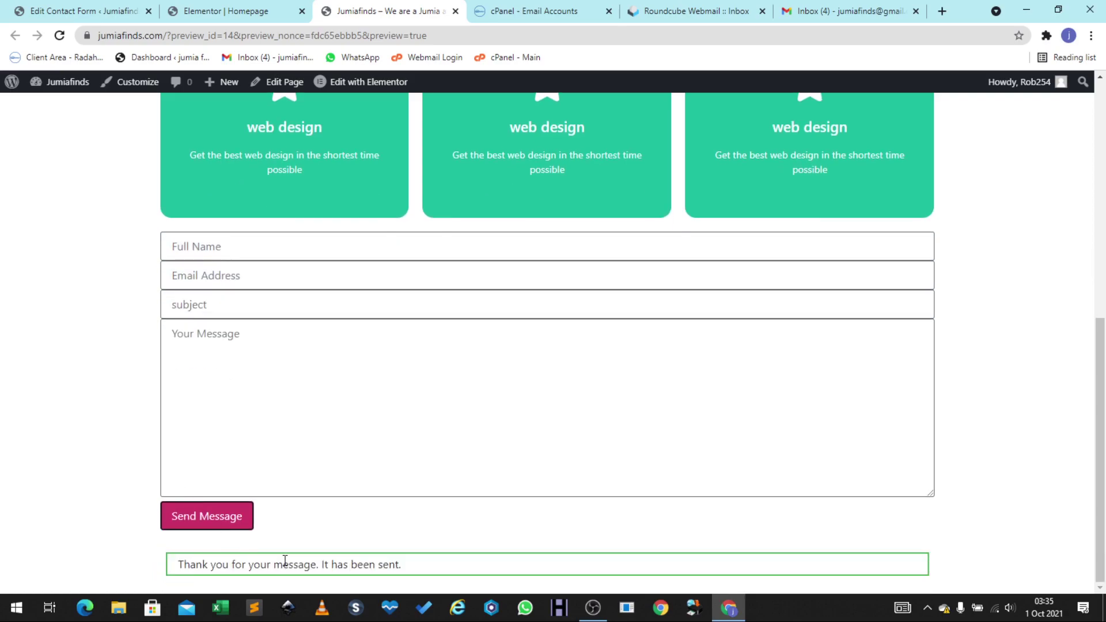
{"action": "left_click", "coordinate": [652, 15]}
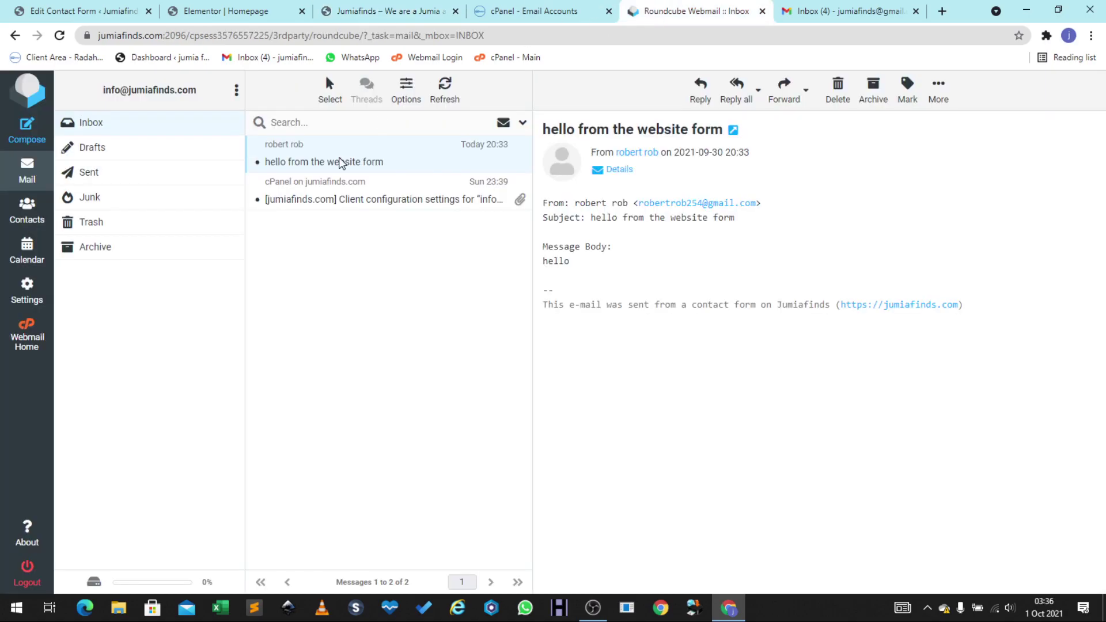
{"action": "left_click", "coordinate": [452, 101]}
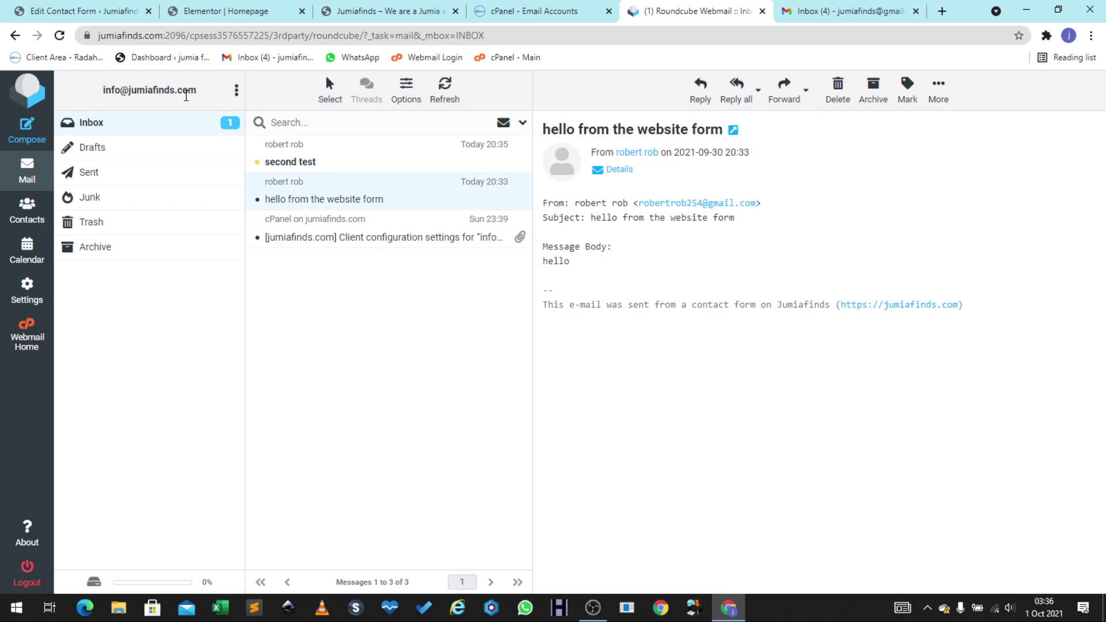
{"action": "left_click", "coordinate": [820, 13]}
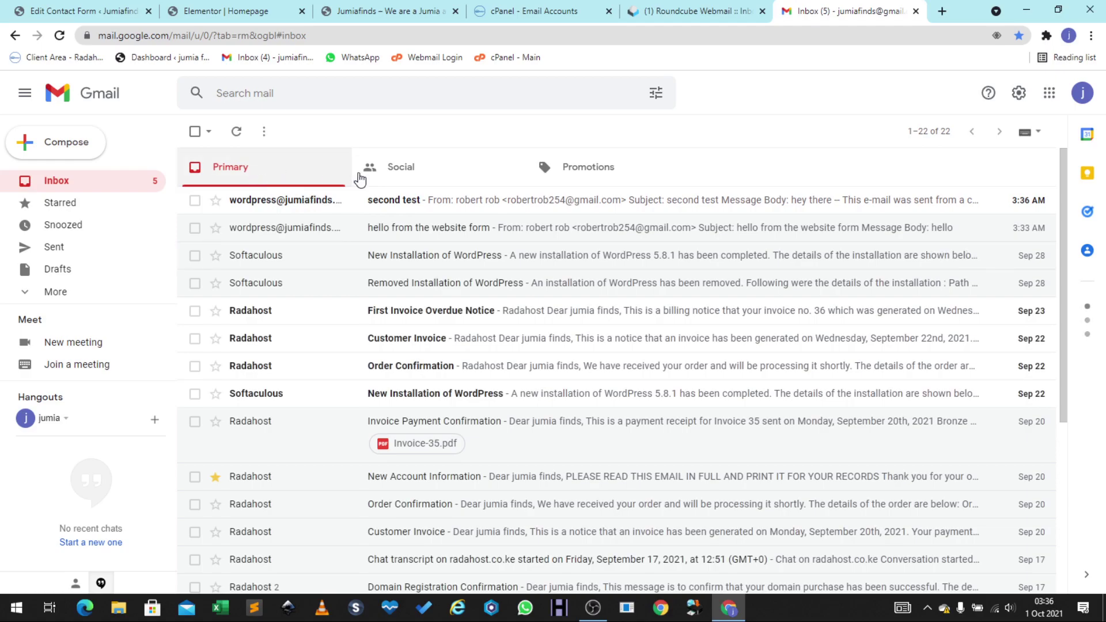
Step: Read the 'second test' email from the Jumiafinds form, body 'hey there', then return to Elementor
{"action": "left_click", "coordinate": [440, 216]}
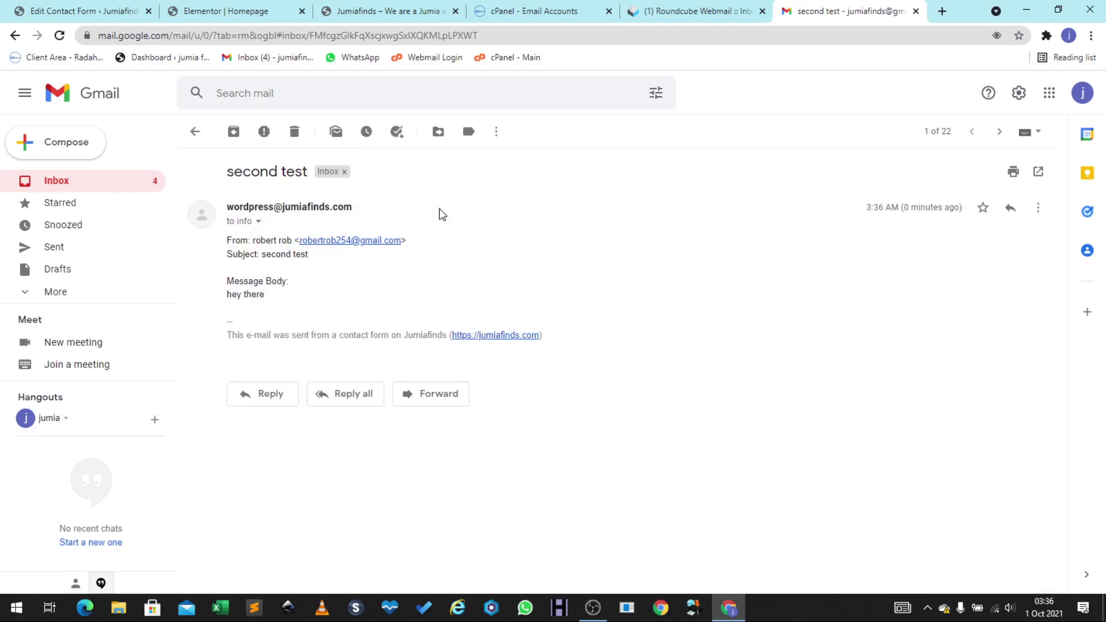
{"action": "left_click", "coordinate": [218, 7]}
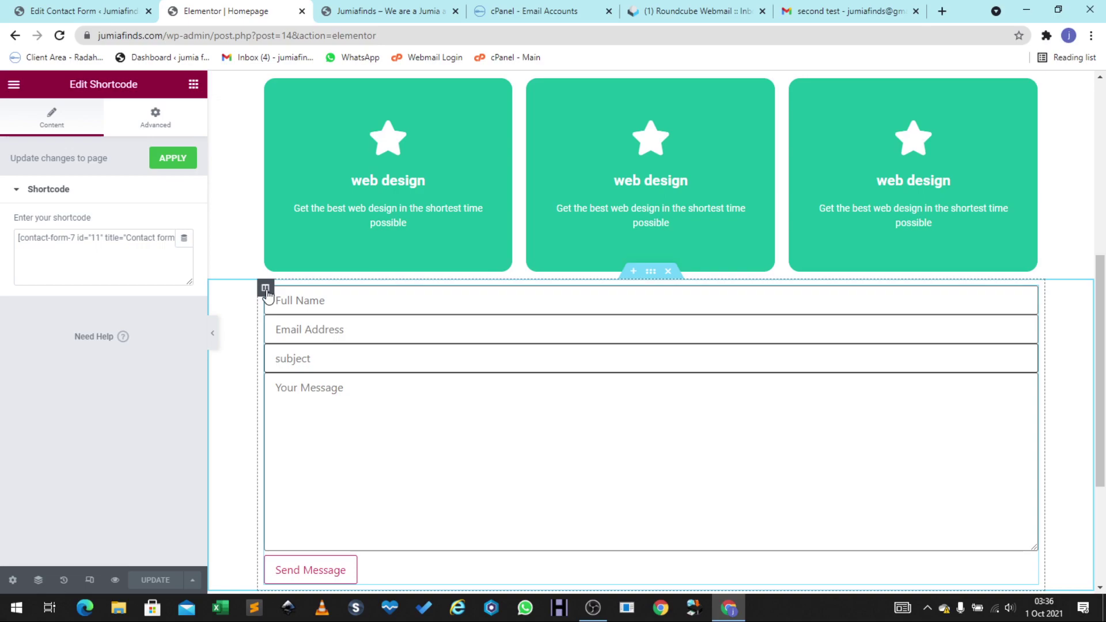
Step: Duplicate the contact form's column, then delete the copied form so the right column is empty
{"action": "right_click", "coordinate": [267, 293]}
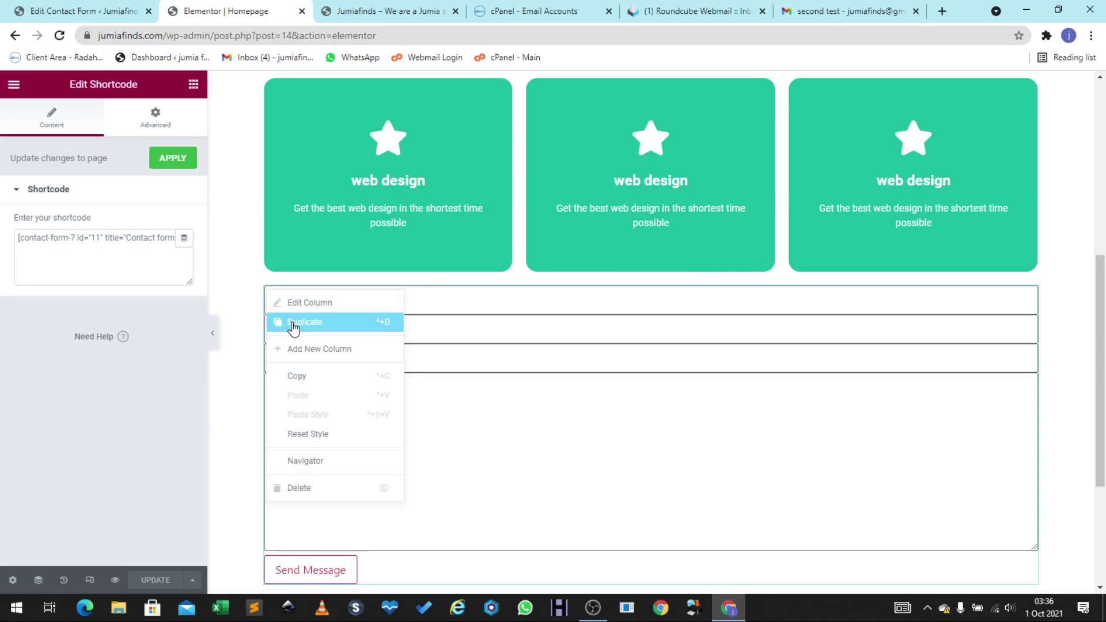
{"action": "left_click", "coordinate": [293, 324]}
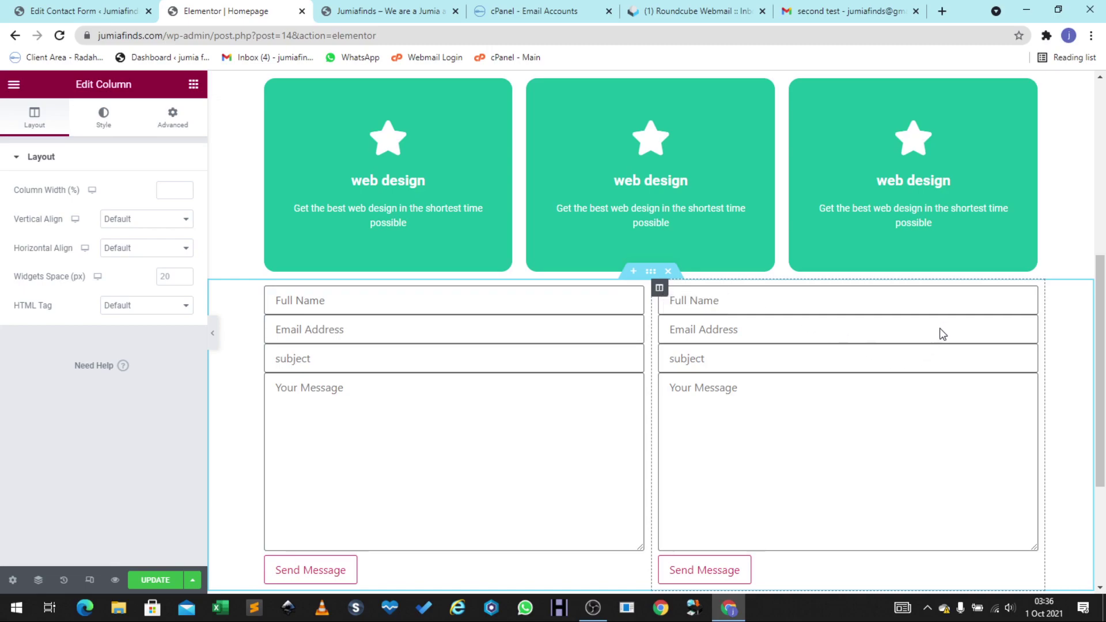
{"action": "mouse_move", "coordinate": [1025, 303]}
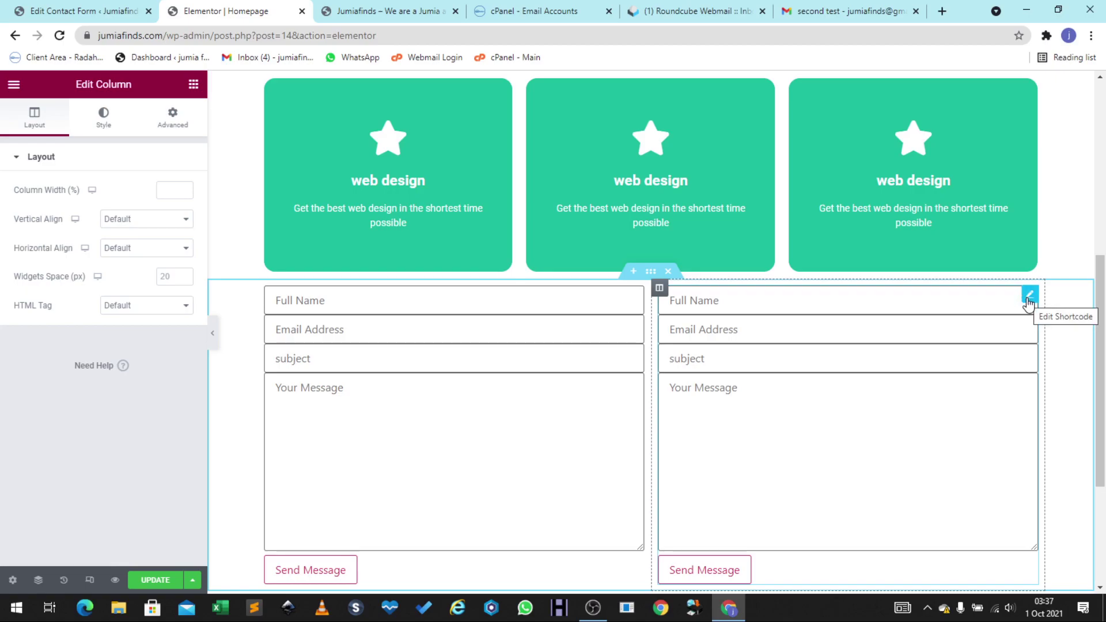
{"action": "right_click", "coordinate": [1028, 299]}
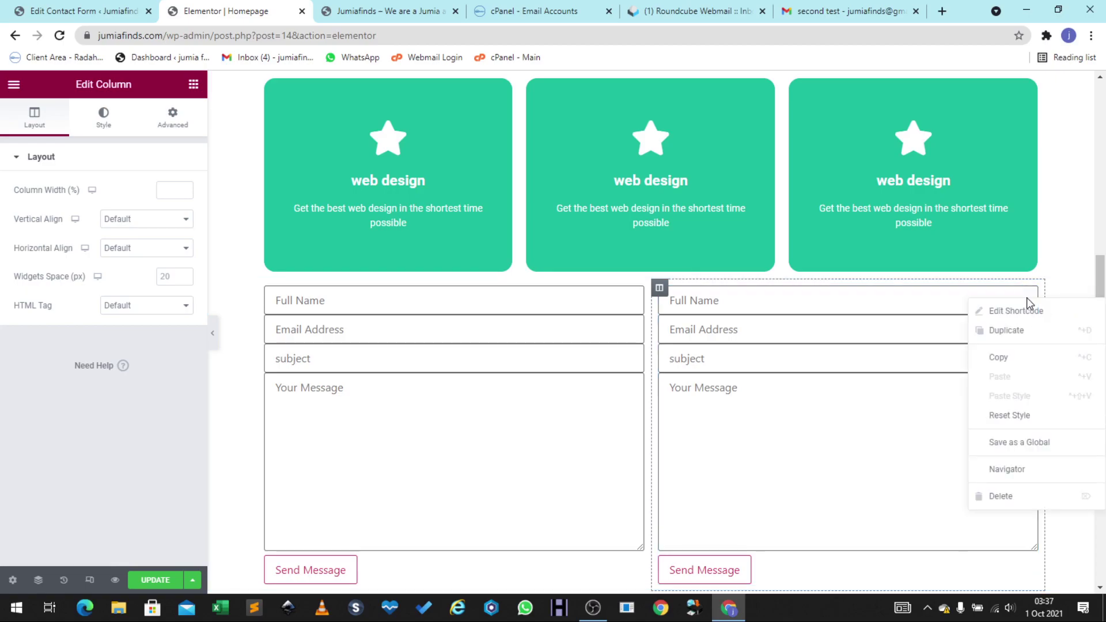
{"action": "left_click", "coordinate": [1006, 497]}
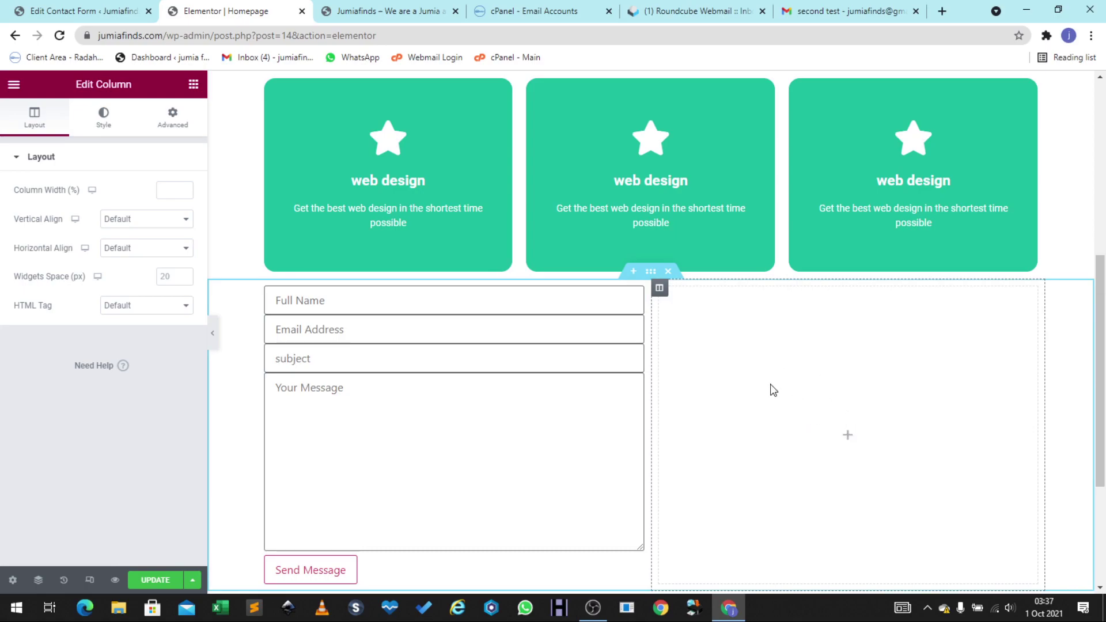
{"action": "left_click", "coordinate": [194, 86]}
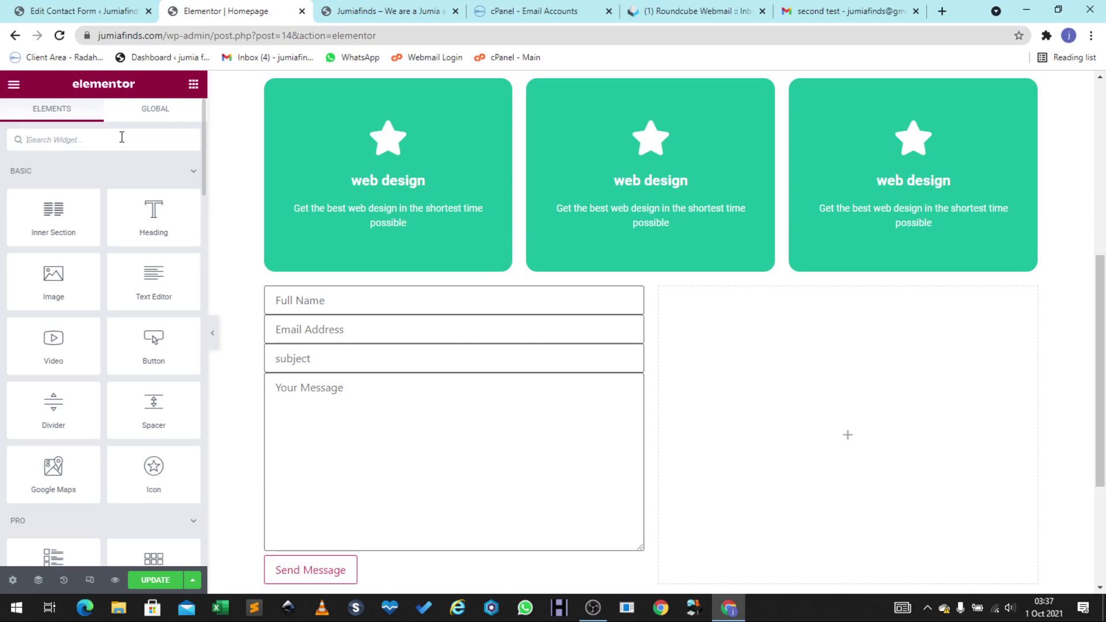
Step: Search the widgets for 'google' and drop the Google Maps widget into the empty right column
{"action": "type", "text": "google"}
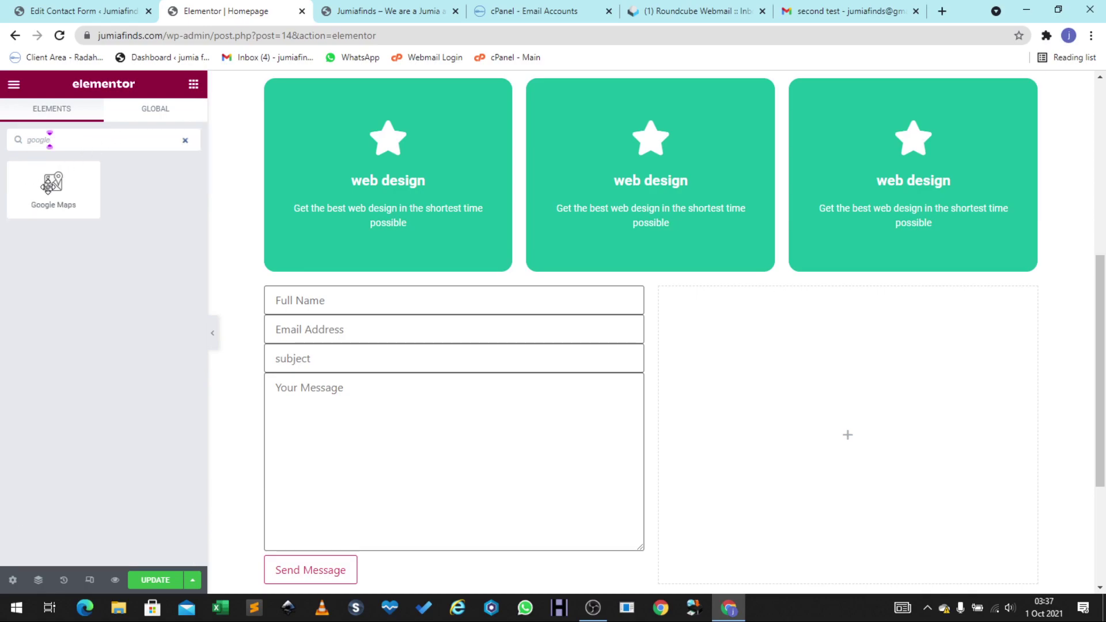
{"action": "left_click_drag", "start_coordinate": [48, 185], "coordinate": [840, 429]}
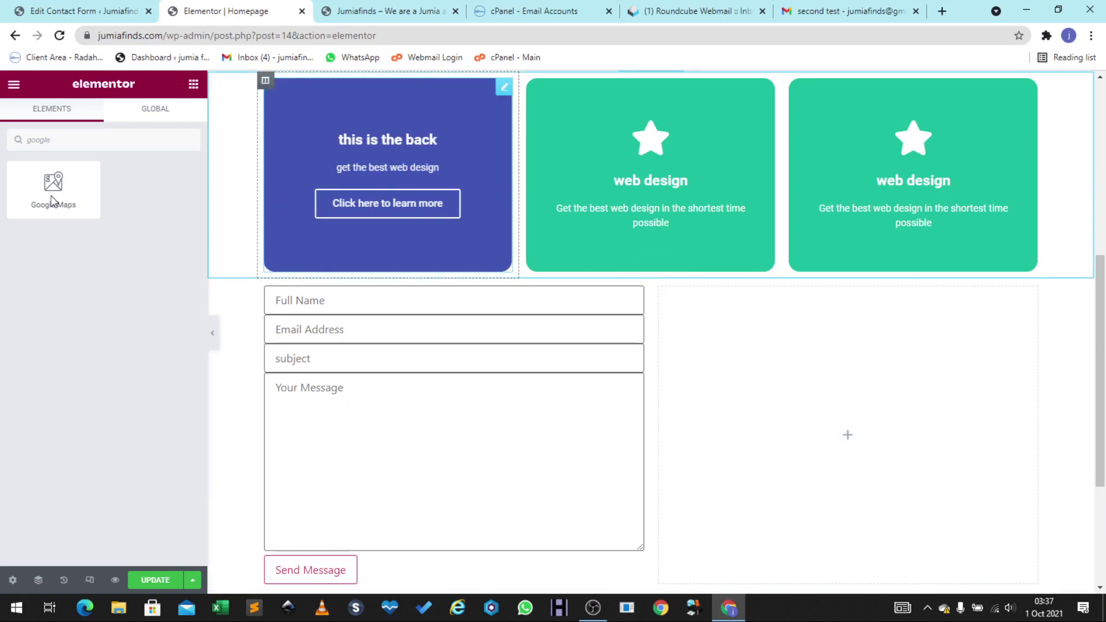
{"action": "left_click_drag", "start_coordinate": [83, 213], "coordinate": [780, 404]}
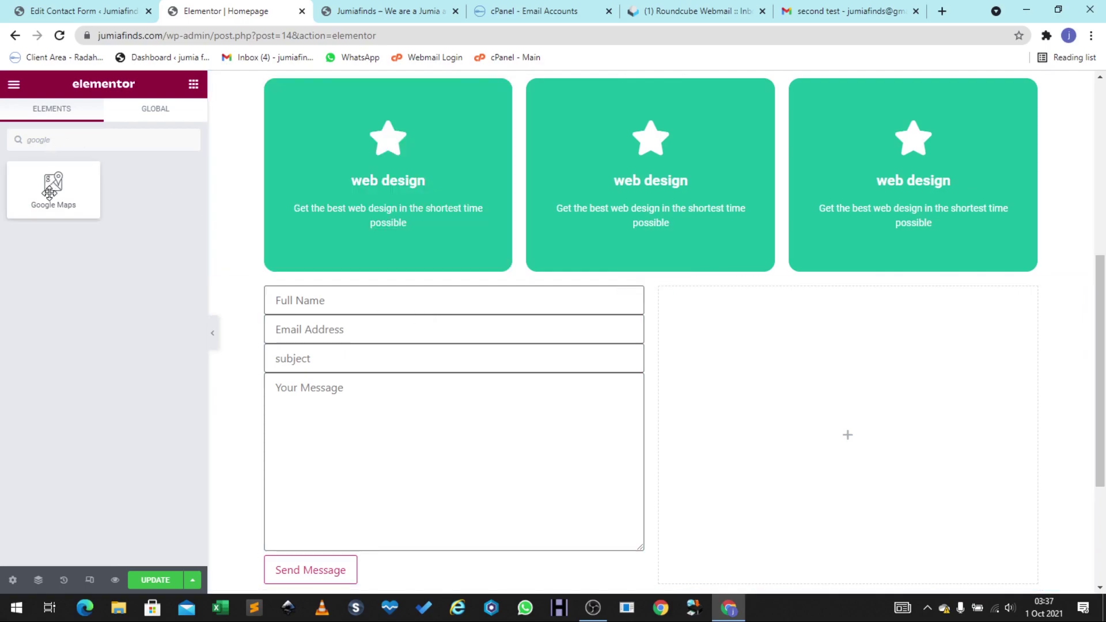
{"action": "left_click_drag", "start_coordinate": [49, 193], "coordinate": [832, 444]}
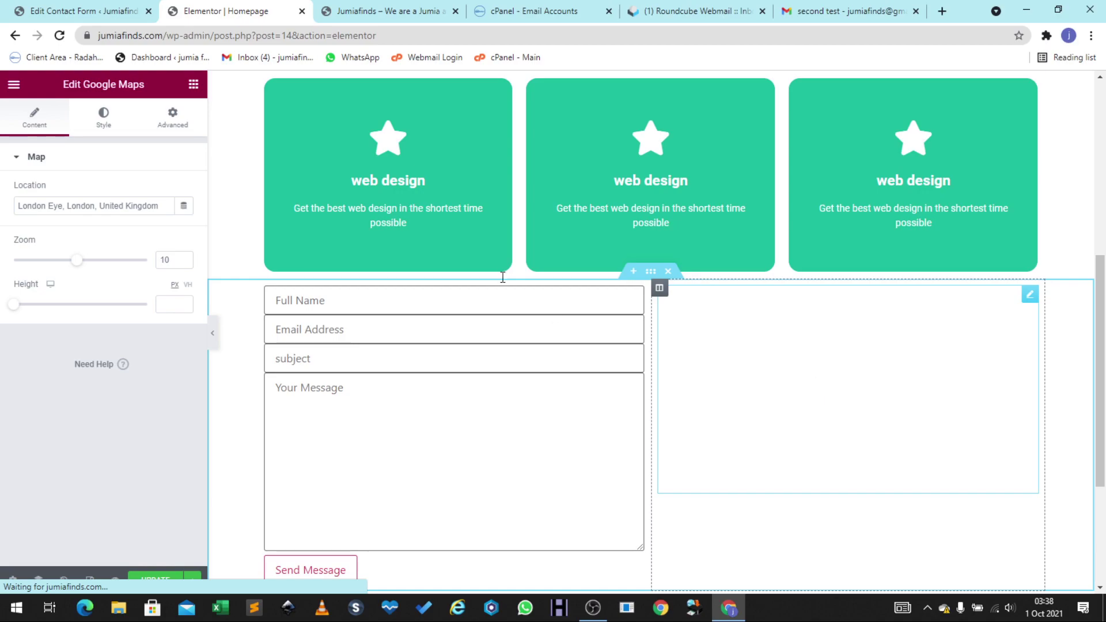
Step: Replace the London Eye location with 'kileleshwa' and set the map zoom to 14
{"action": "triple_click", "coordinate": [110, 208]}
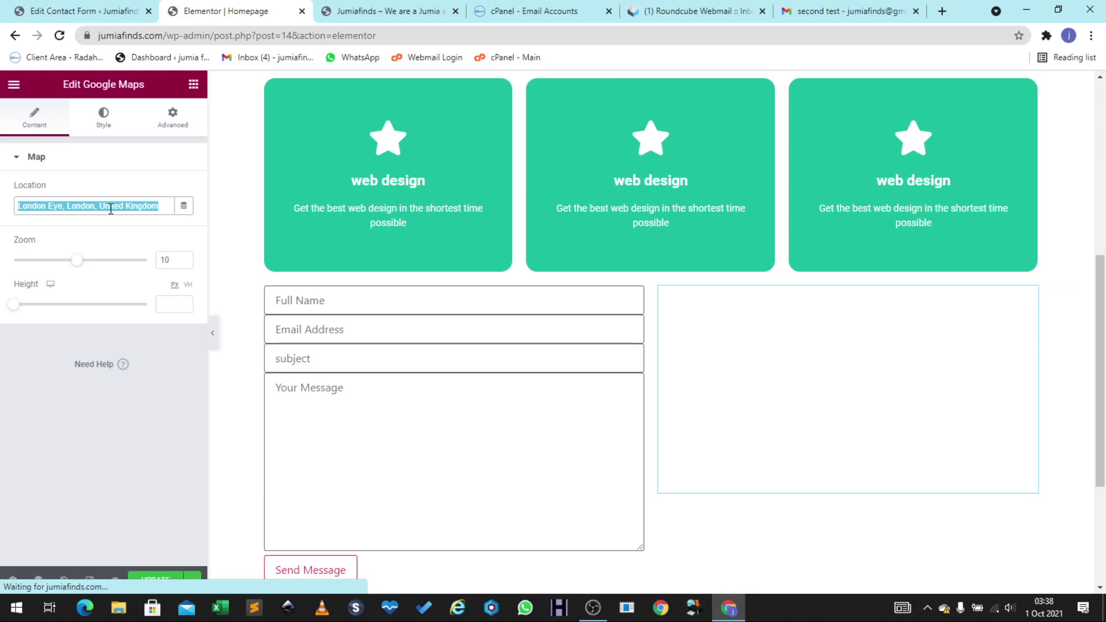
{"action": "type", "text": "N"}
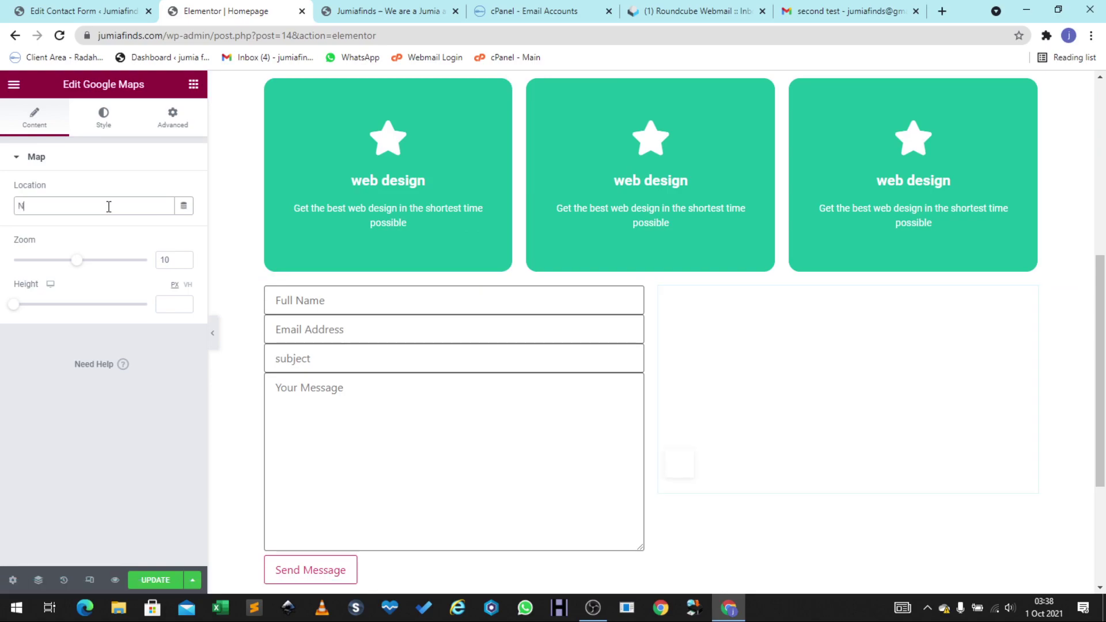
{"action": "type", "text": "airobi"}
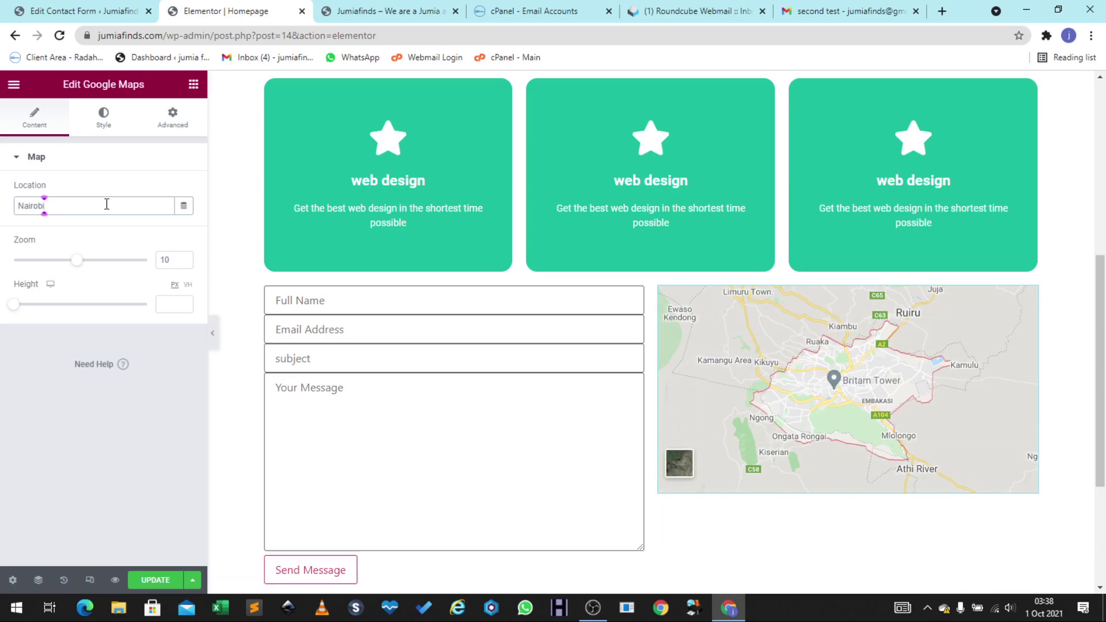
{"action": "key", "text": "BackSpace"}
{"action": "key", "text": "BackSpace"}
{"action": "key", "text": "BackSpace"}
{"action": "key", "text": "BackSpace"}
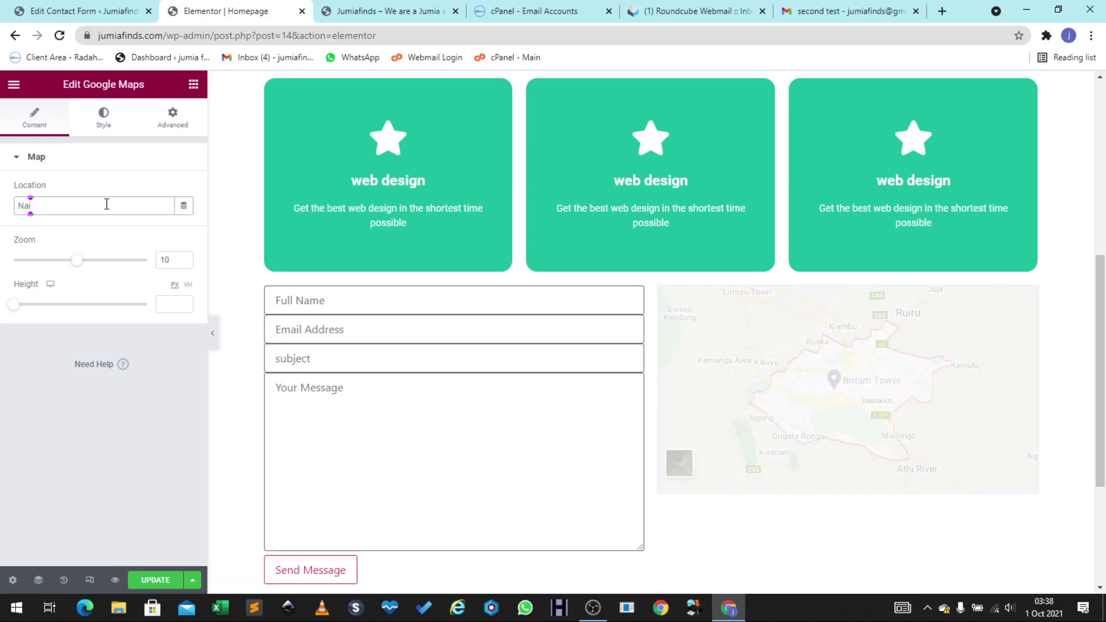
{"action": "key", "text": "BackSpace"}
{"action": "key", "text": "BackSpace"}
{"action": "key", "text": "BackSpace"}
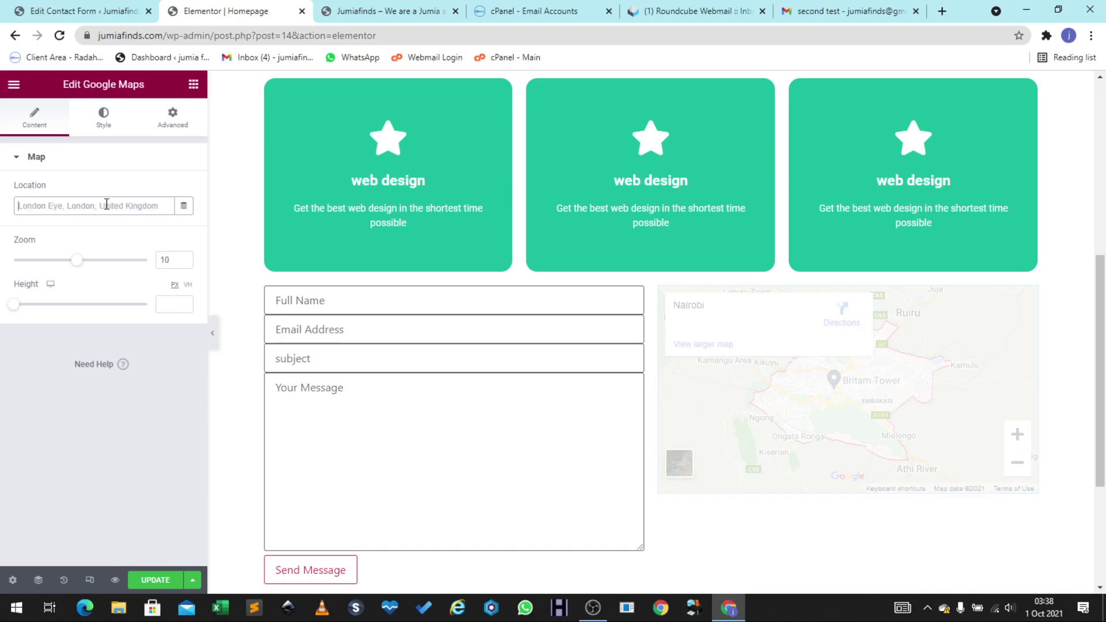
{"action": "type", "text": "kile"}
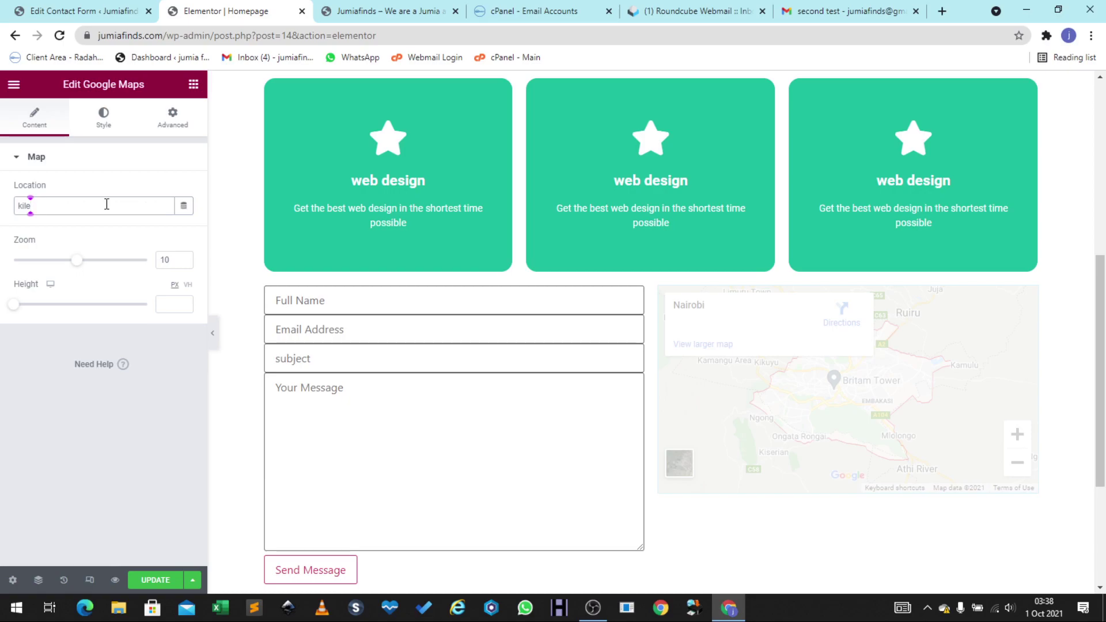
{"action": "type", "text": "leshwa"}
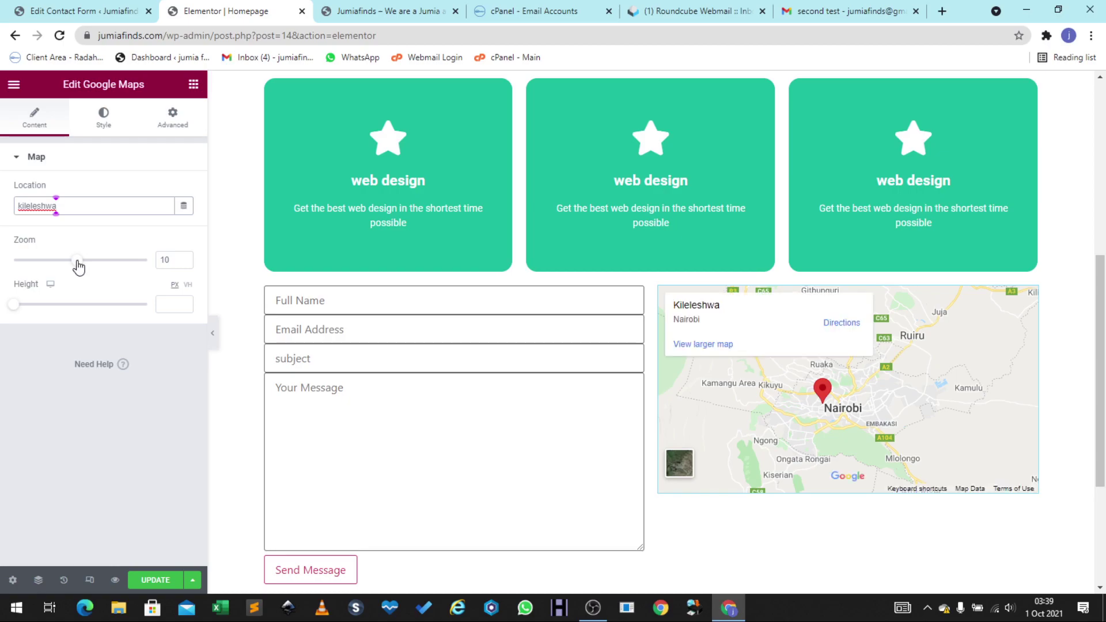
{"action": "left_click", "coordinate": [109, 260]}
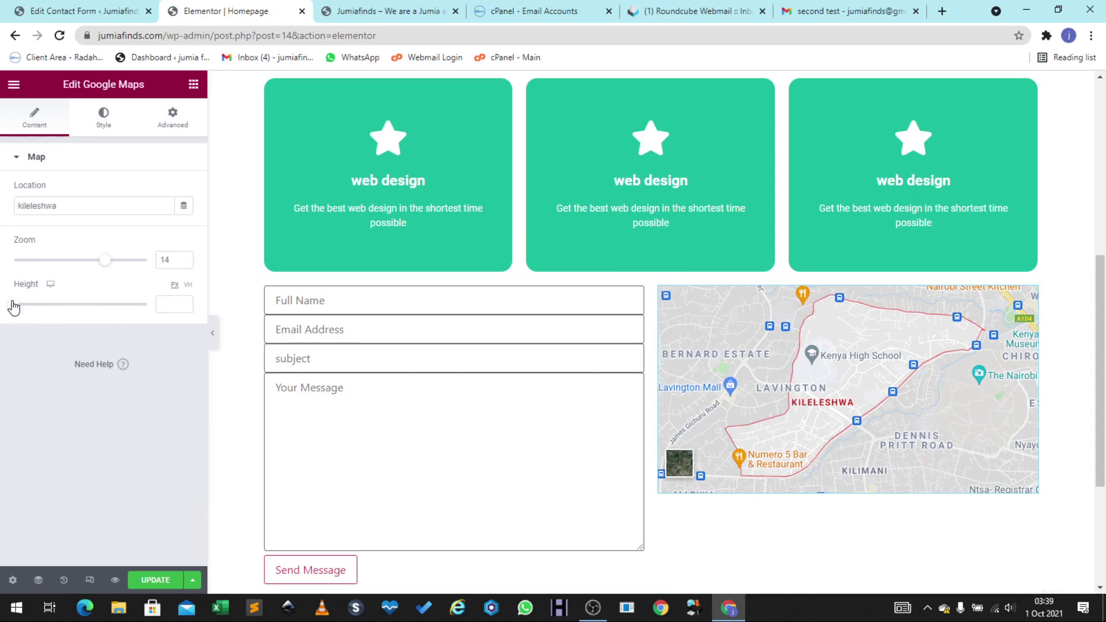
Step: Set the Google Maps height slider to 467 px and update the page
{"action": "left_click", "coordinate": [38, 304]}
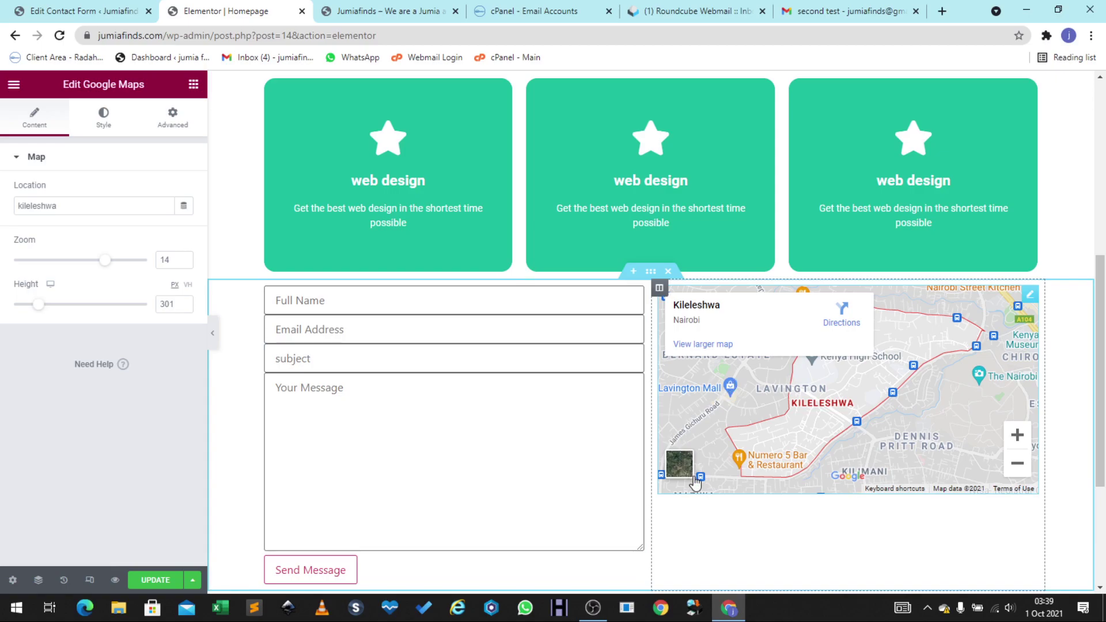
{"action": "left_click_drag", "start_coordinate": [38, 304], "coordinate": [99, 311]}
{"action": "left_click", "coordinate": [104, 309]}
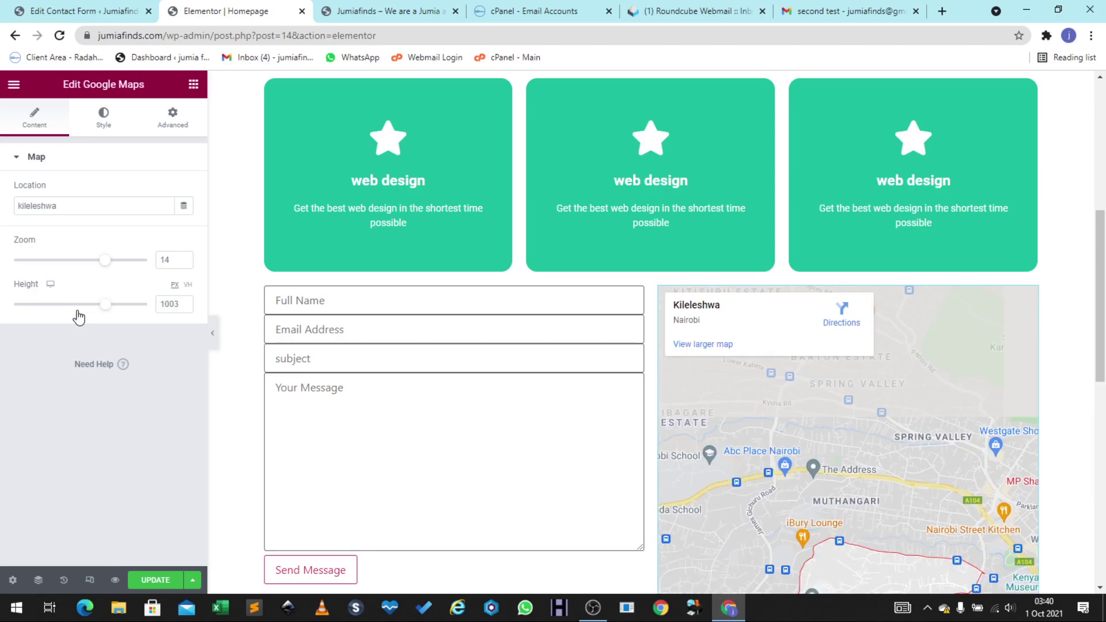
{"action": "left_click", "coordinate": [71, 311]}
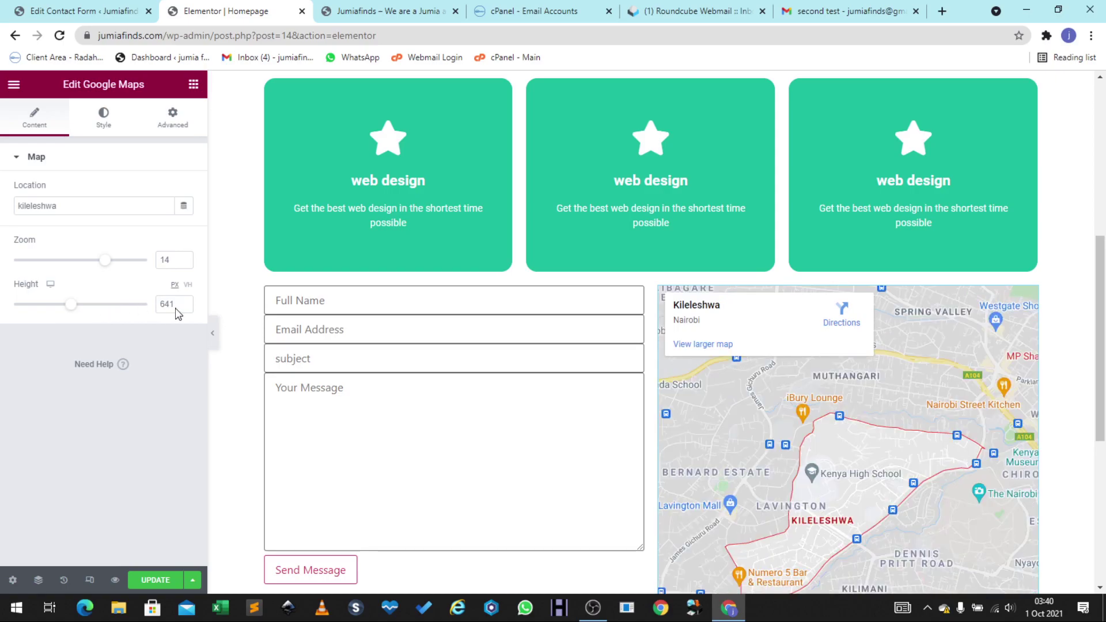
{"action": "scroll", "coordinate": [416, 359], "scroll_direction": "down", "scroll_amount": 3}
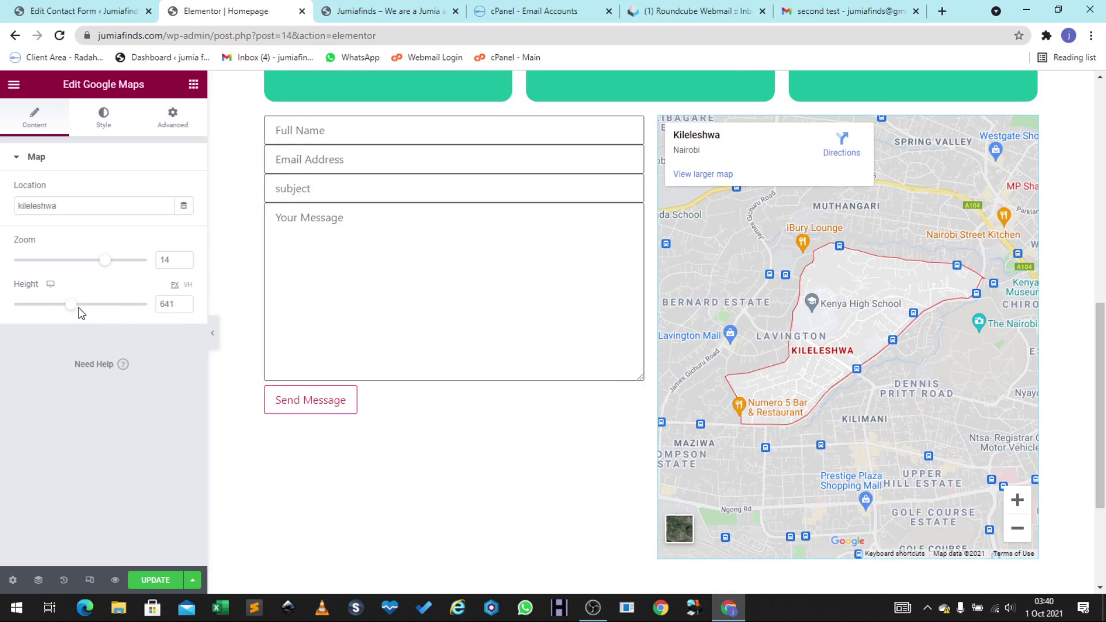
{"action": "left_click_drag", "start_coordinate": [72, 311], "coordinate": [40, 311]}
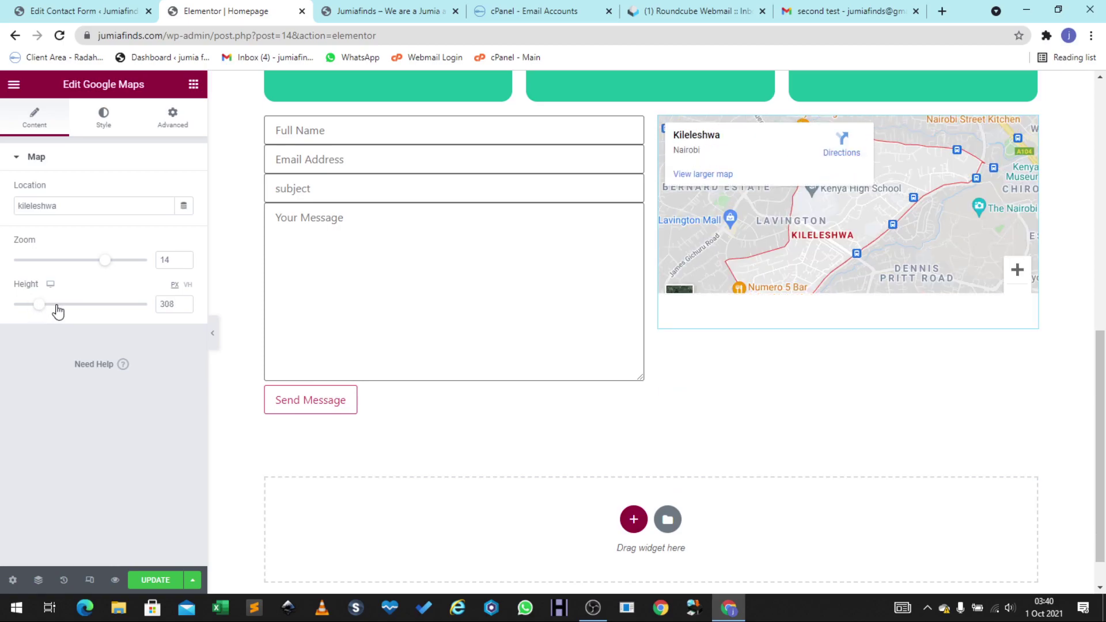
{"action": "left_click", "coordinate": [58, 311]}
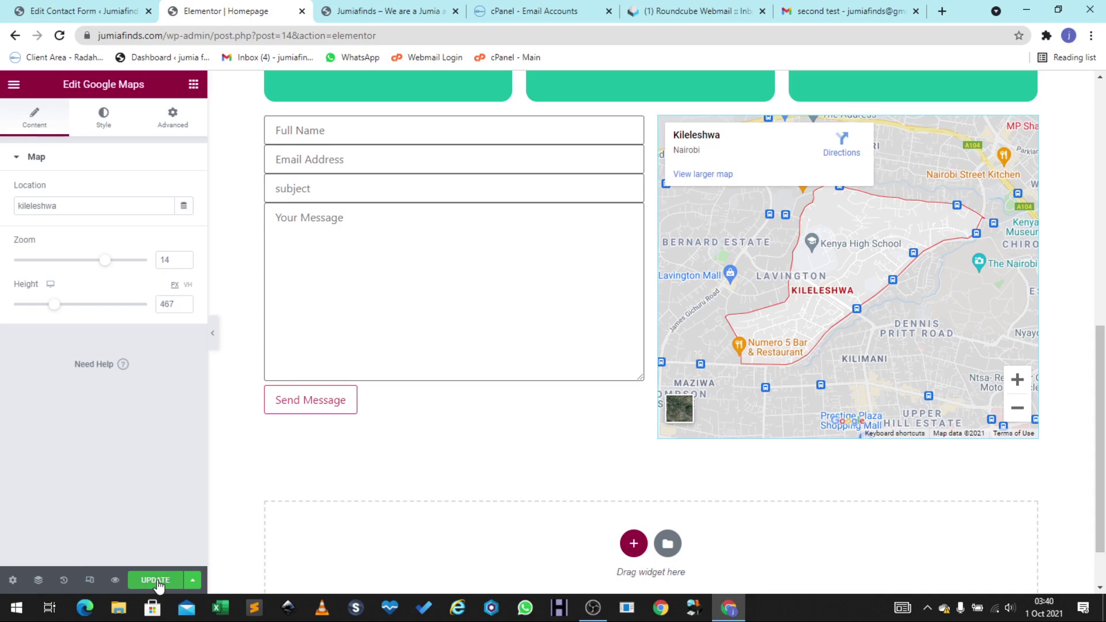
{"action": "left_click", "coordinate": [158, 583]}
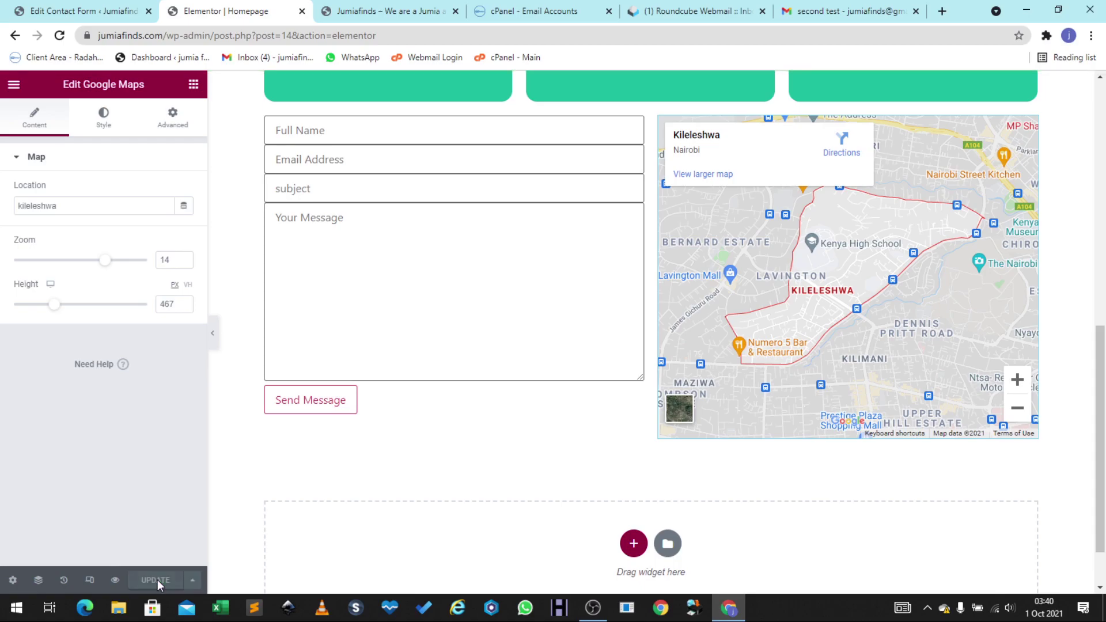
Step: Preview the saved homepage in a new tab and scroll through the form and map
{"action": "left_click", "coordinate": [115, 582]}
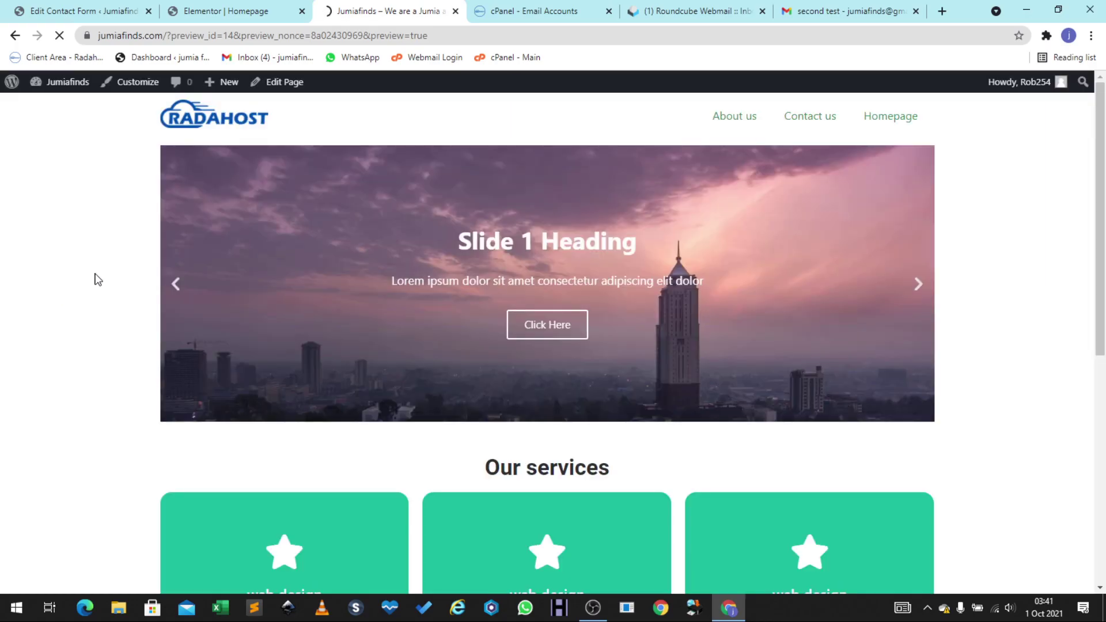
{"action": "scroll", "coordinate": [223, 381], "scroll_direction": "down", "scroll_amount": 7}
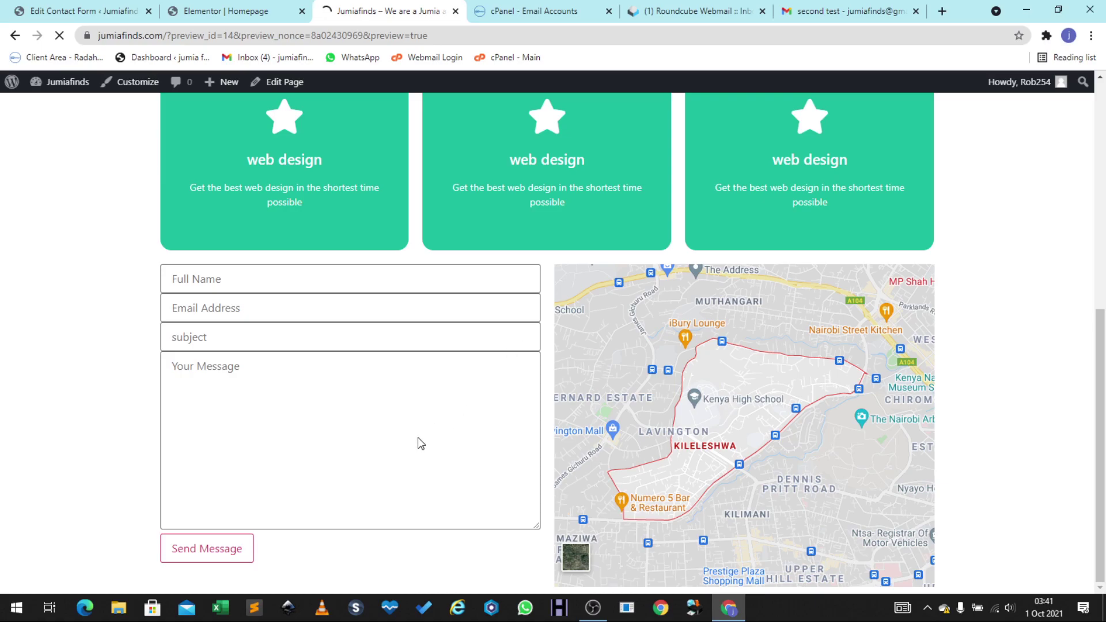
{"action": "scroll", "coordinate": [417, 438], "scroll_direction": "up", "scroll_amount": 8}
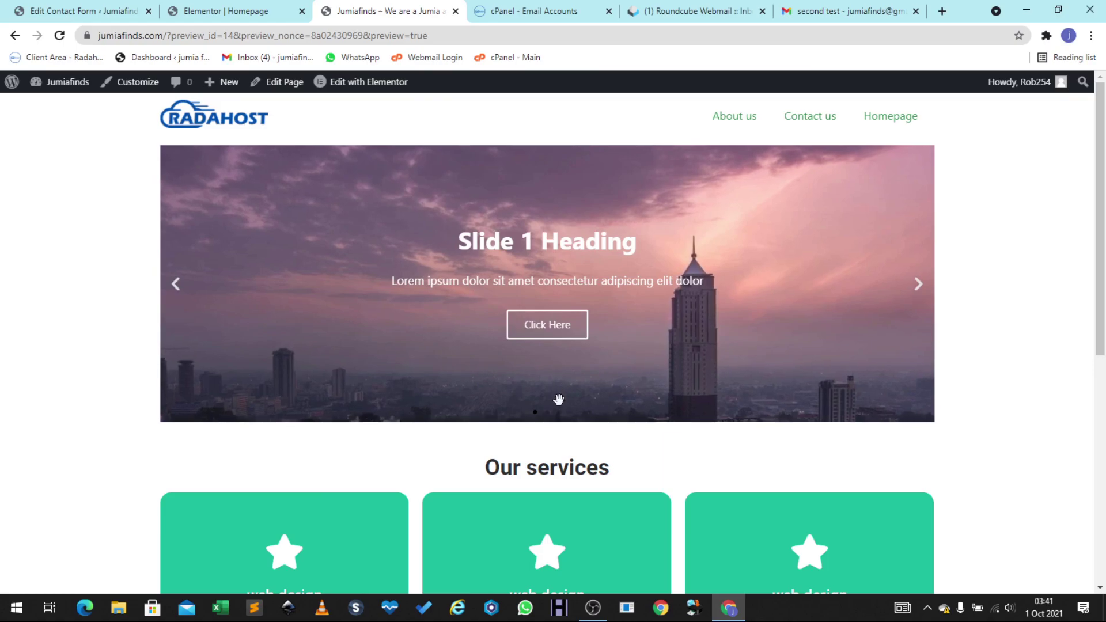
{"action": "scroll", "coordinate": [558, 399], "scroll_direction": "down", "scroll_amount": 5}
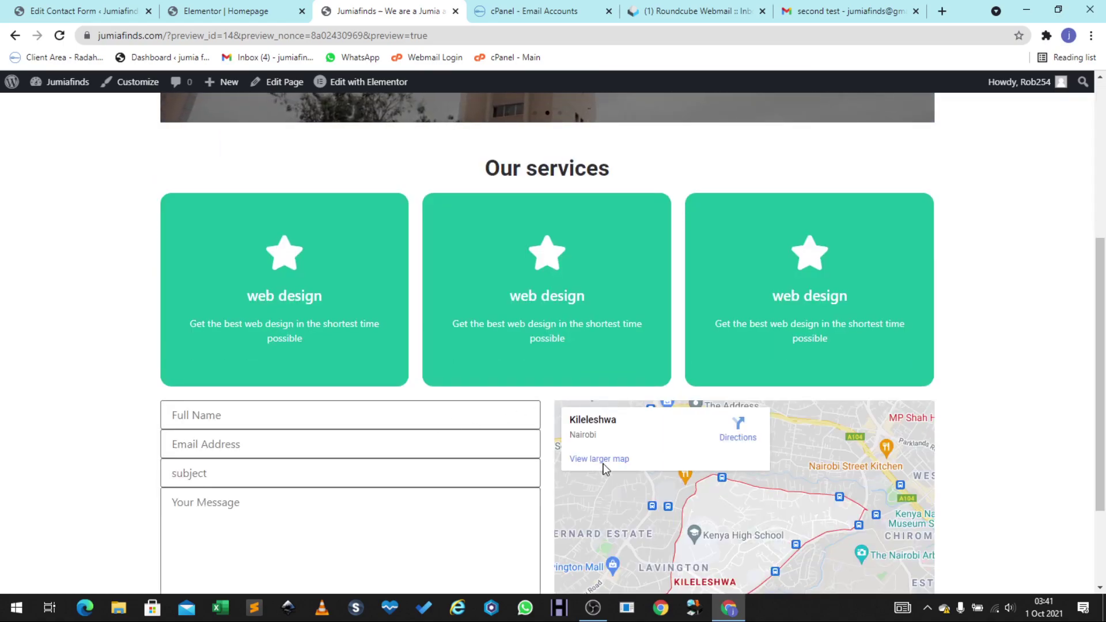
{"action": "scroll", "coordinate": [704, 457], "scroll_direction": "down", "scroll_amount": 2}
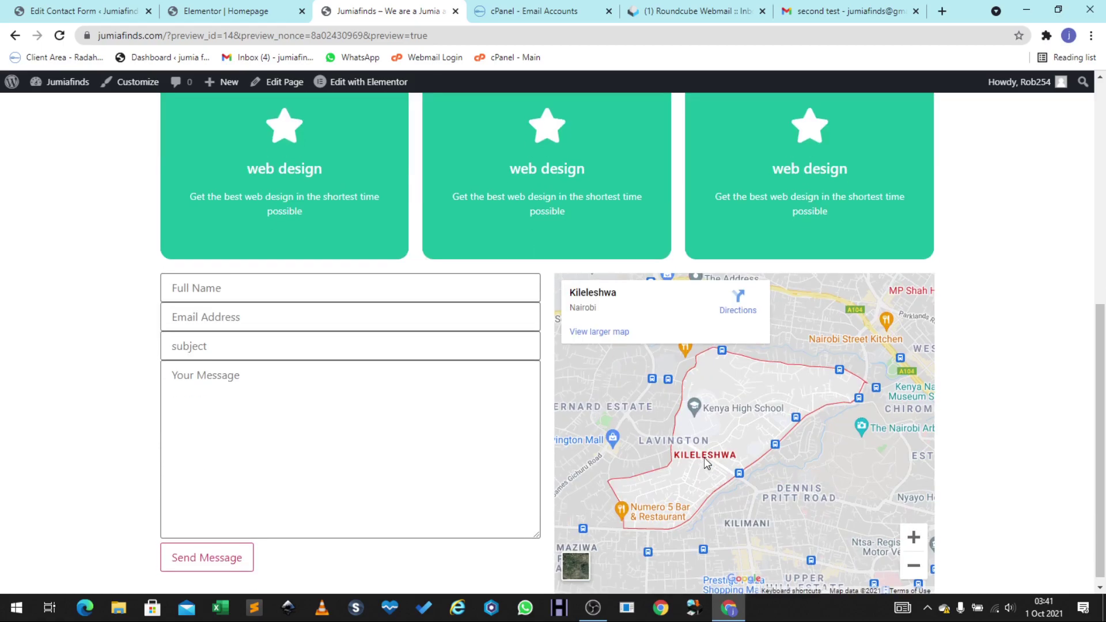
{"action": "scroll", "coordinate": [494, 246], "scroll_direction": "up", "scroll_amount": 8}
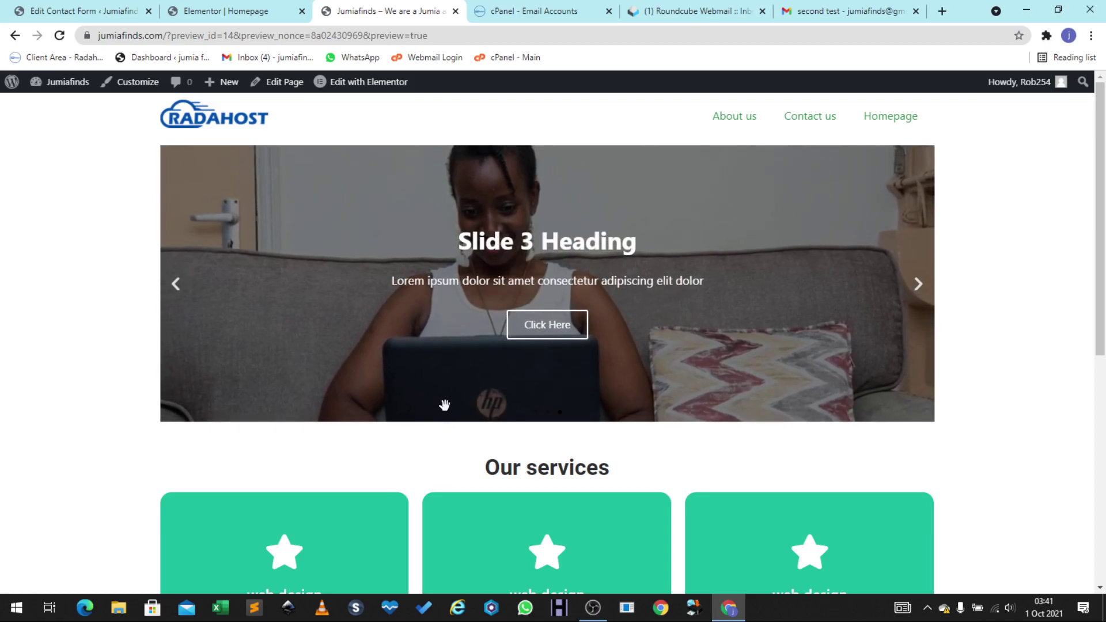
{"action": "scroll", "coordinate": [636, 422], "scroll_direction": "down", "scroll_amount": 1}
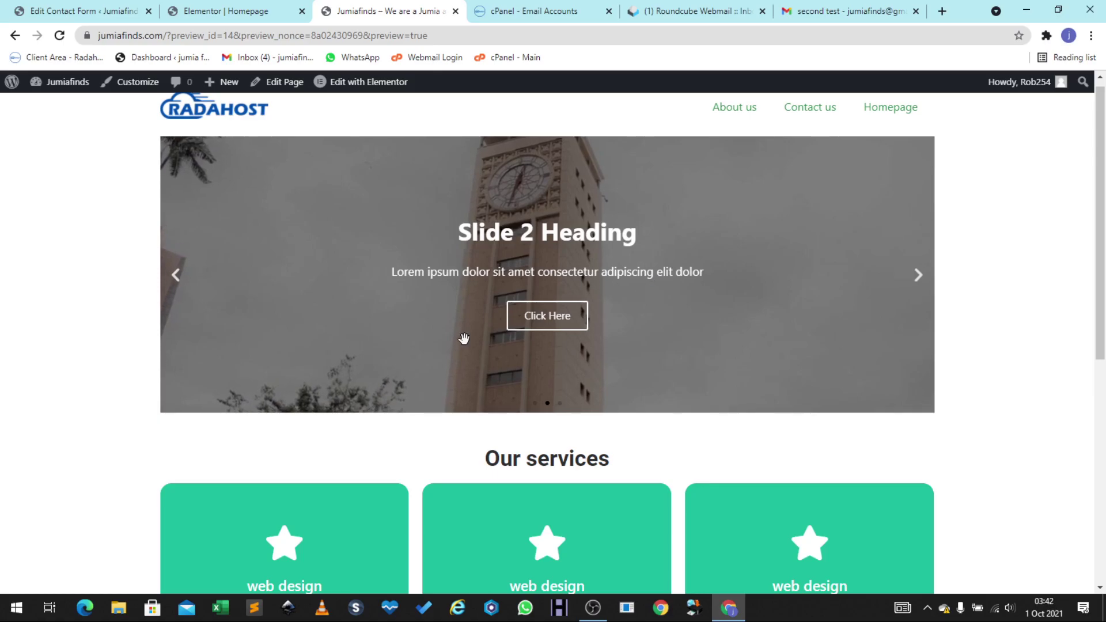
{"action": "scroll", "coordinate": [461, 343], "scroll_direction": "down", "scroll_amount": 3}
{"action": "scroll", "coordinate": [460, 344], "scroll_direction": "down", "scroll_amount": 3}
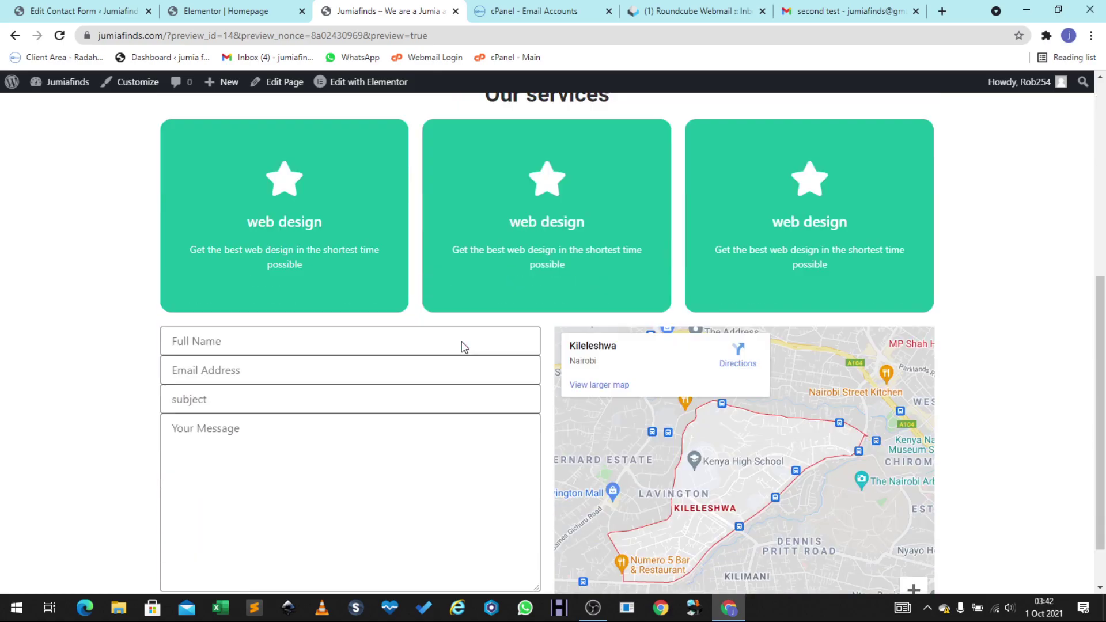
{"action": "scroll", "coordinate": [461, 345], "scroll_direction": "down", "scroll_amount": 1}
{"action": "scroll", "coordinate": [461, 341], "scroll_direction": "up", "scroll_amount": 7}
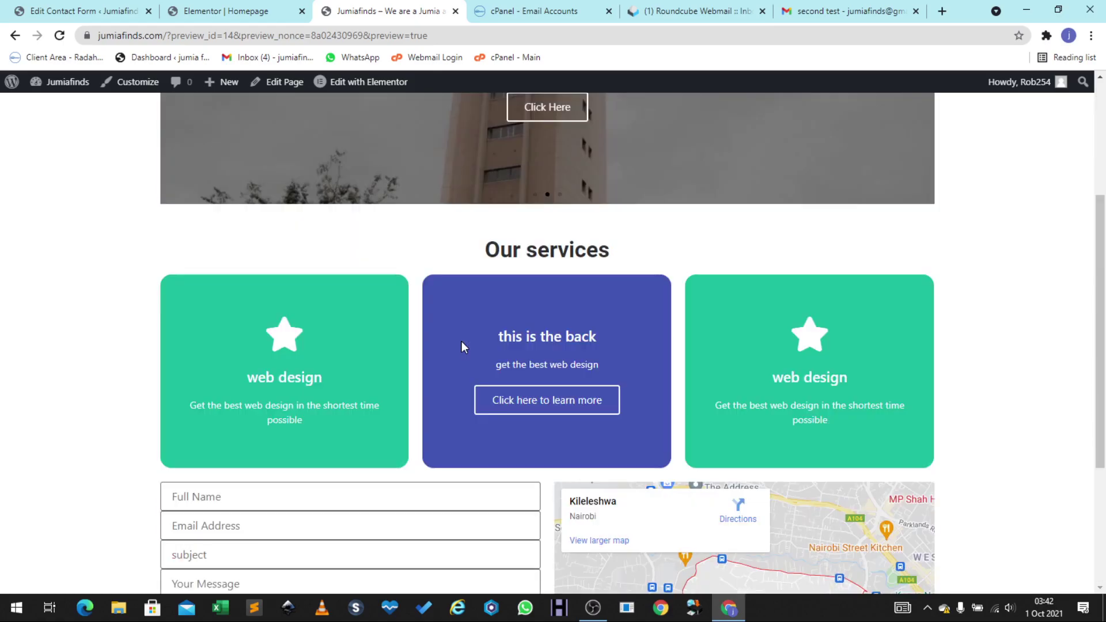